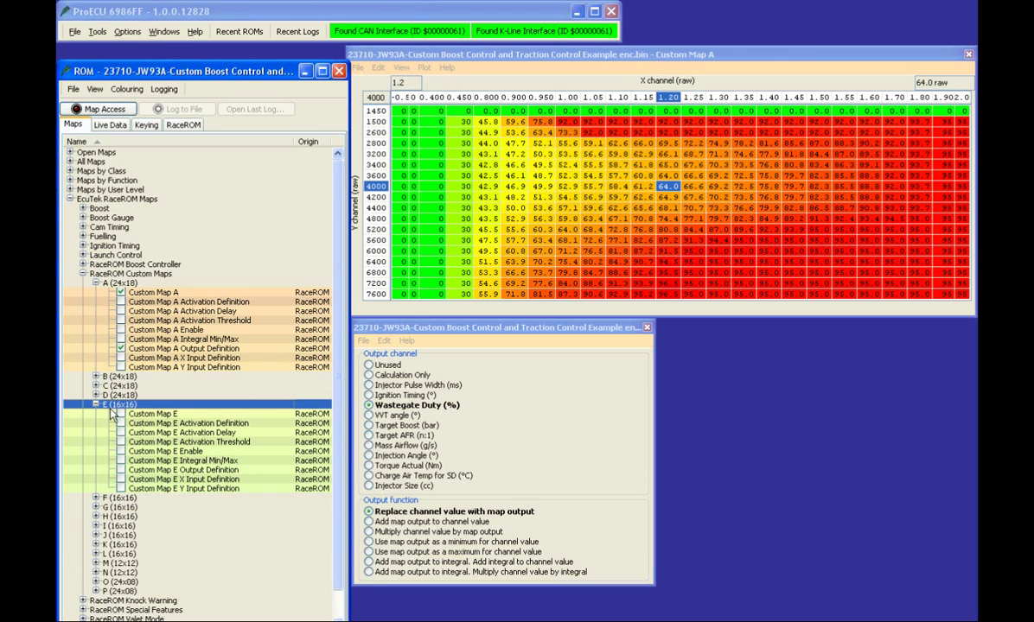
- Open Custom Map E in place of the Custom Map A windows and read the ROM description of its purpose
left_click(121, 415)
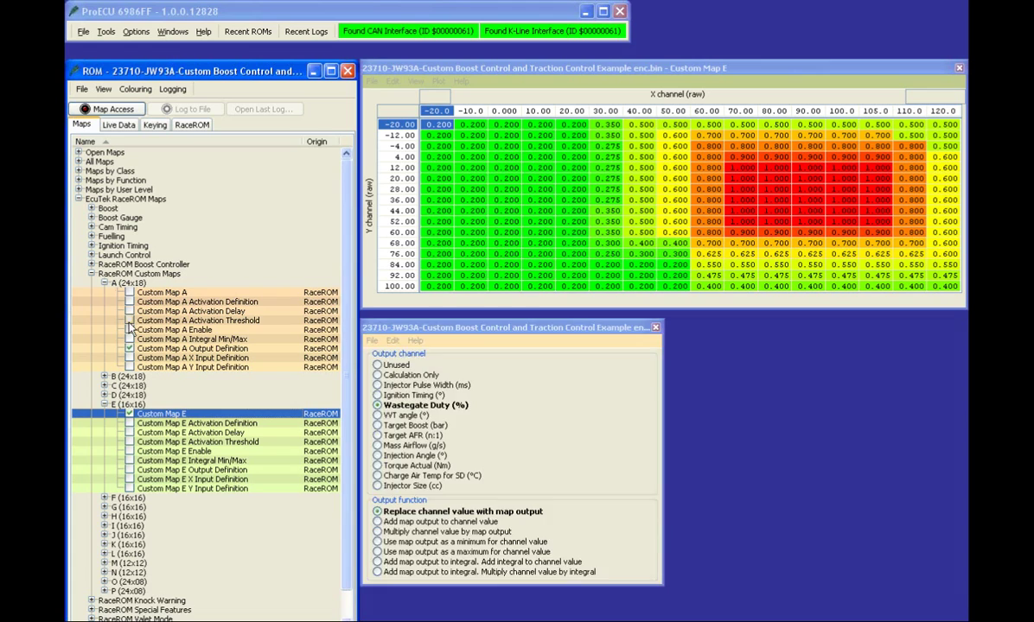
left_click(96, 282)
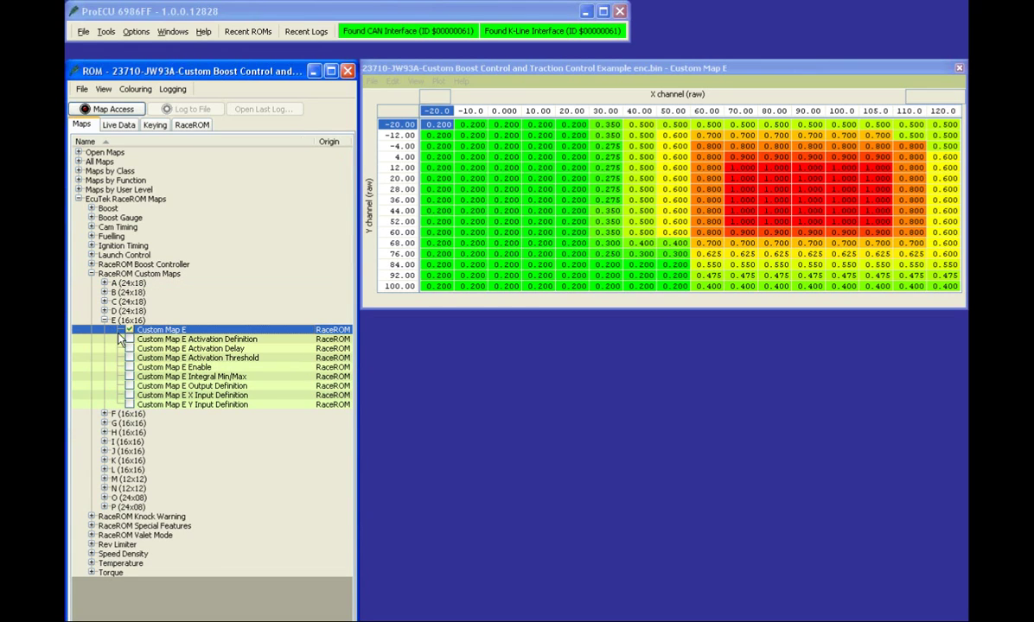
left_click(154, 125)
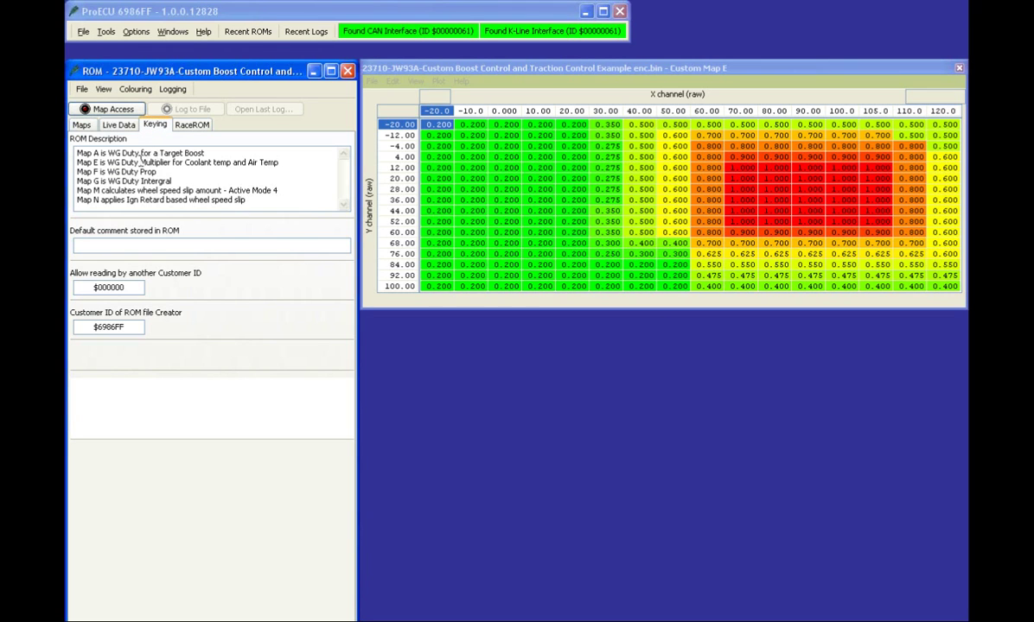
double_click(152, 163)
left_click(215, 154)
left_click(83, 125)
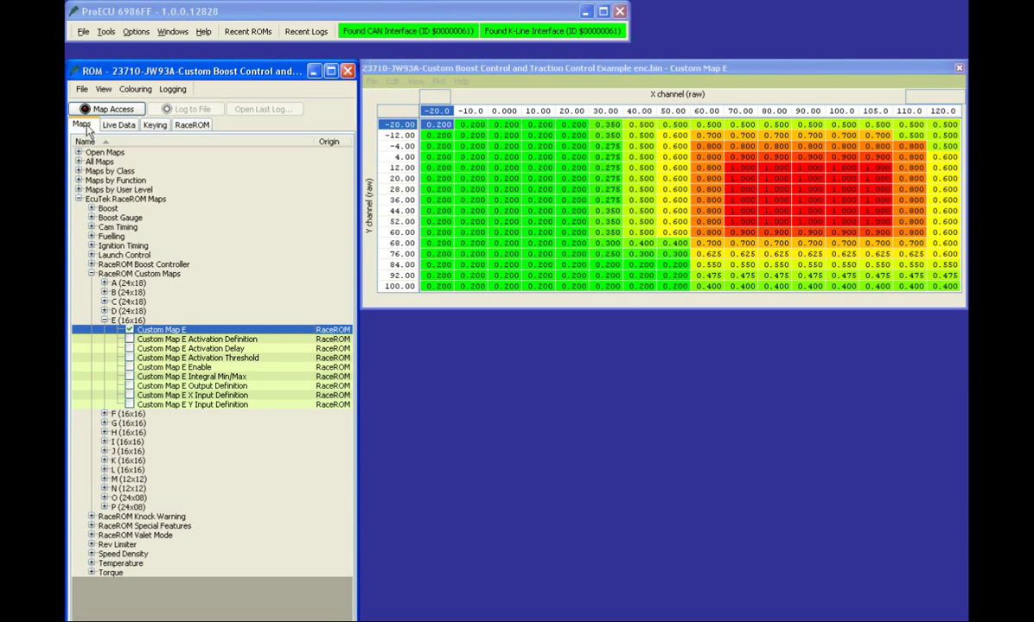
- Check the modes in which Custom Map E is enabled, and display its output definition beneath the map
left_click(129, 369)
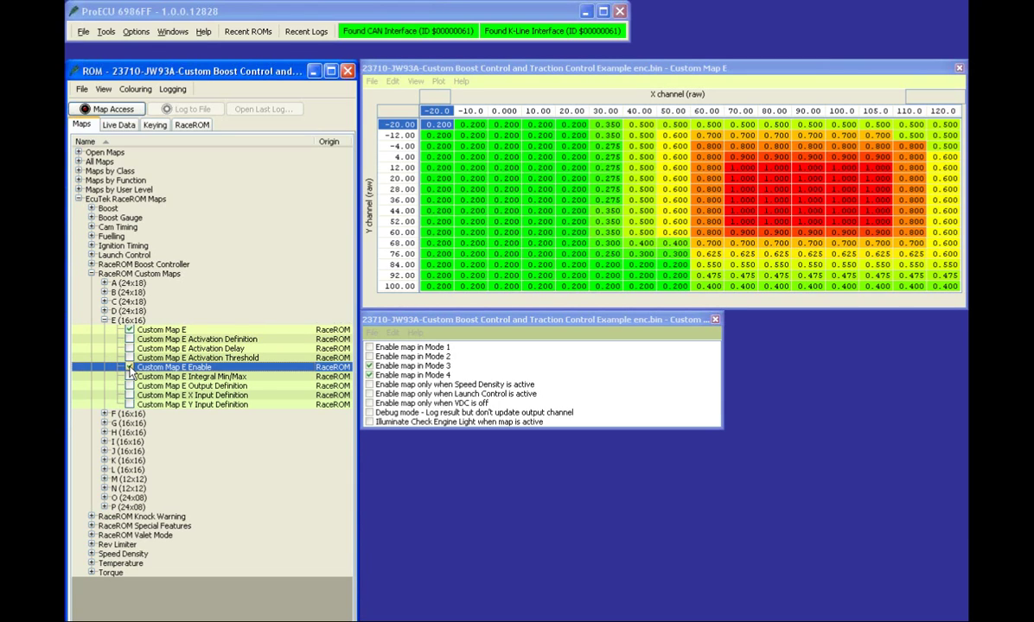
left_click(129, 367)
left_click(130, 387)
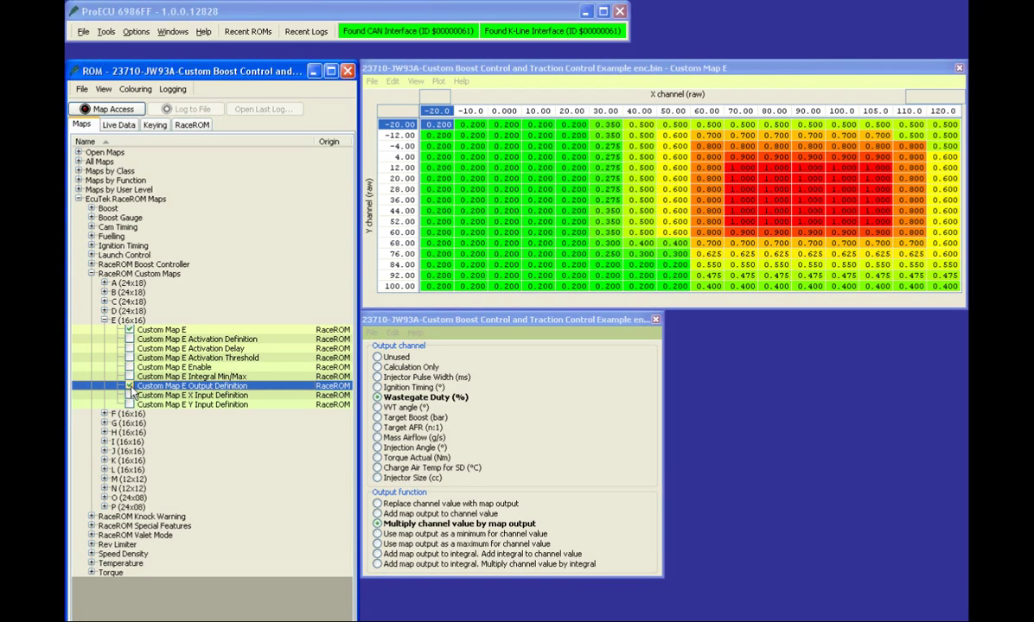
left_click(398, 374)
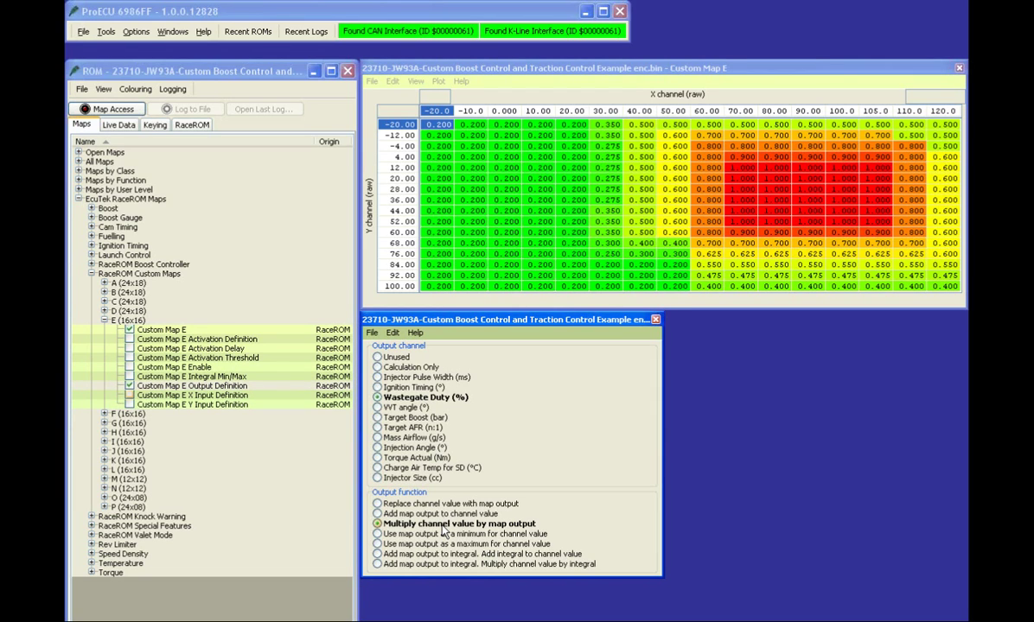
- Select the block of 1.00 multipliers in Custom Map E, from X 70 to 105 and Y 12 to 52
left_click(763, 181)
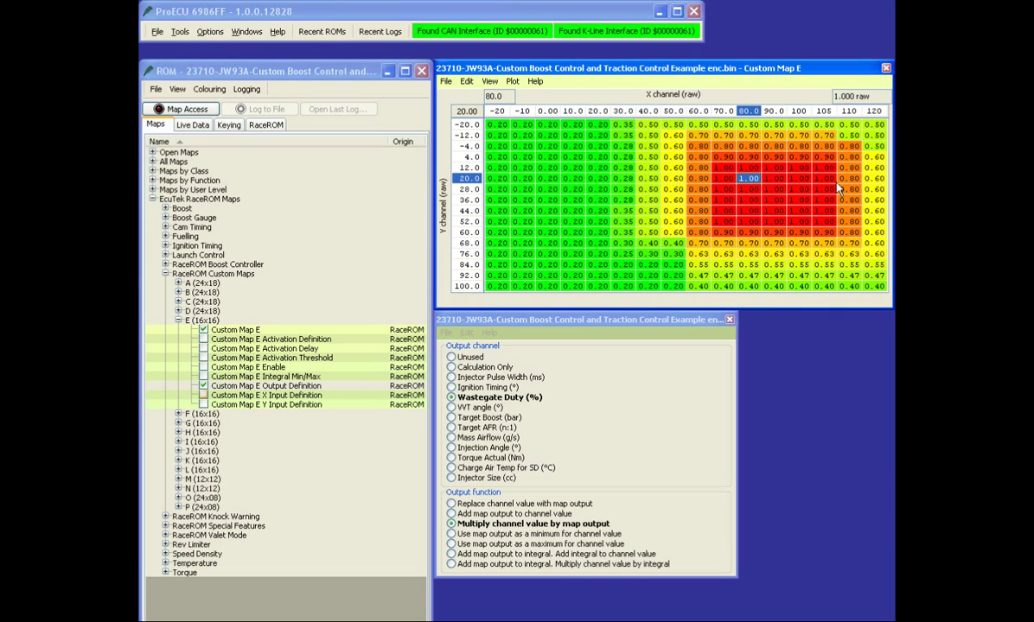
left_click(771, 190)
left_click_drag(723, 168, 823, 221)
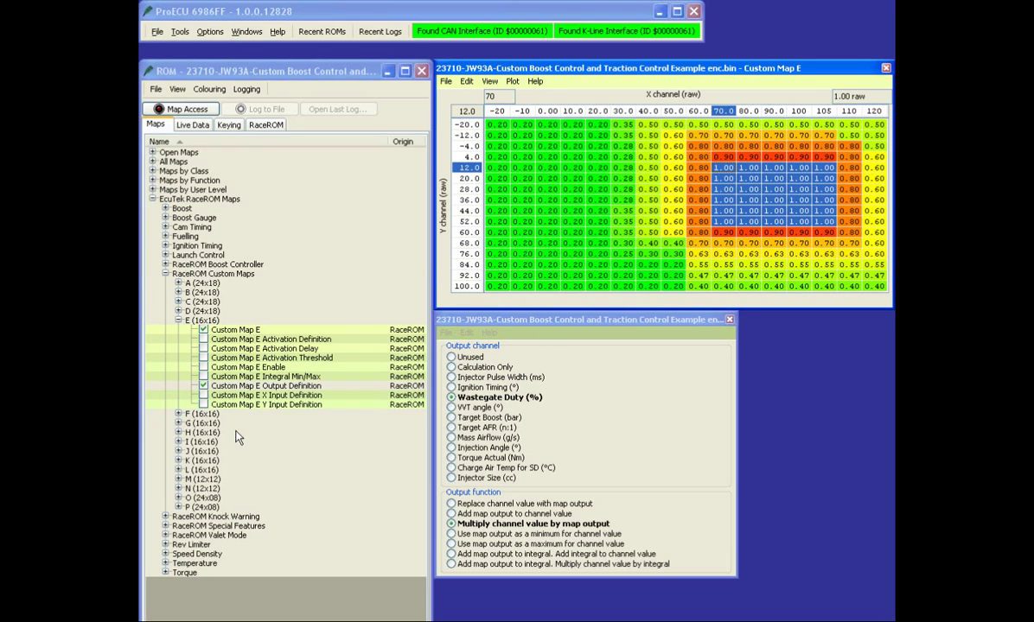
- Check which channels drive Custom Map E's X and Y axes, closing each input definition after viewing it
left_click(204, 397)
left_click(204, 398)
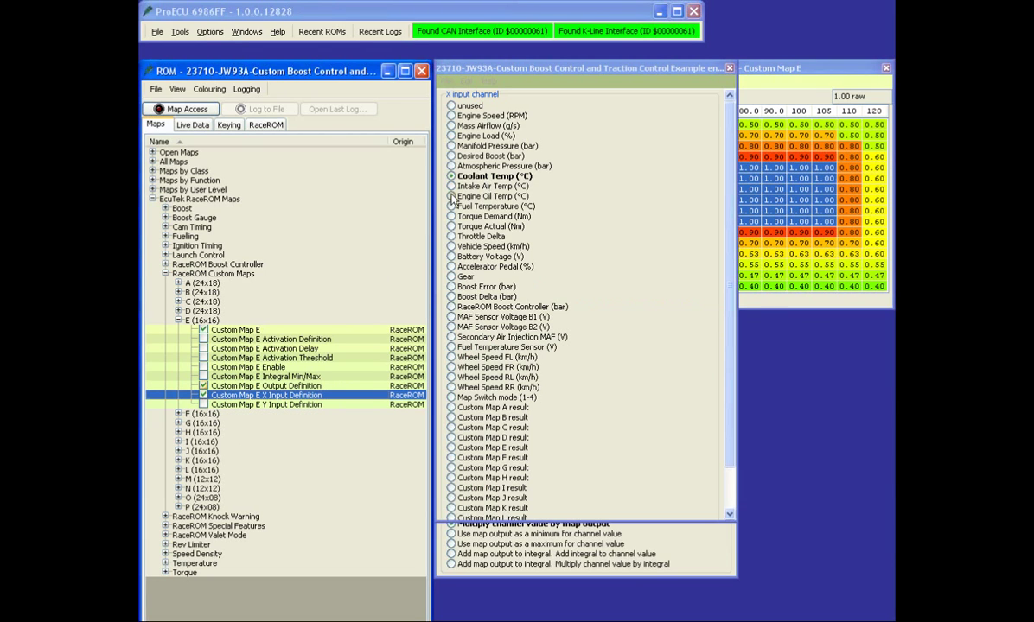
left_click(204, 397)
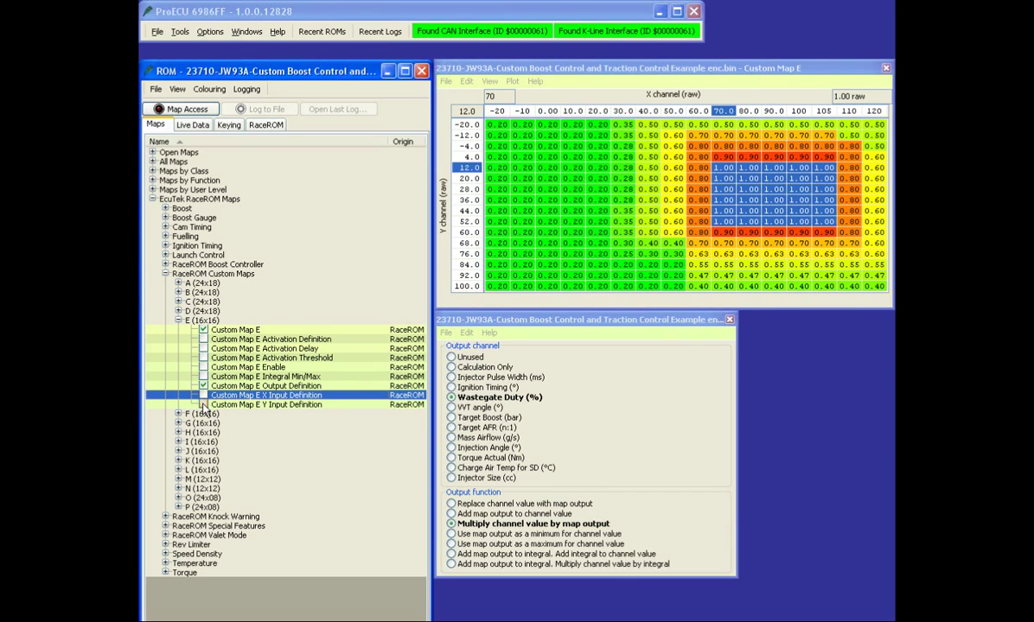
left_click(204, 405)
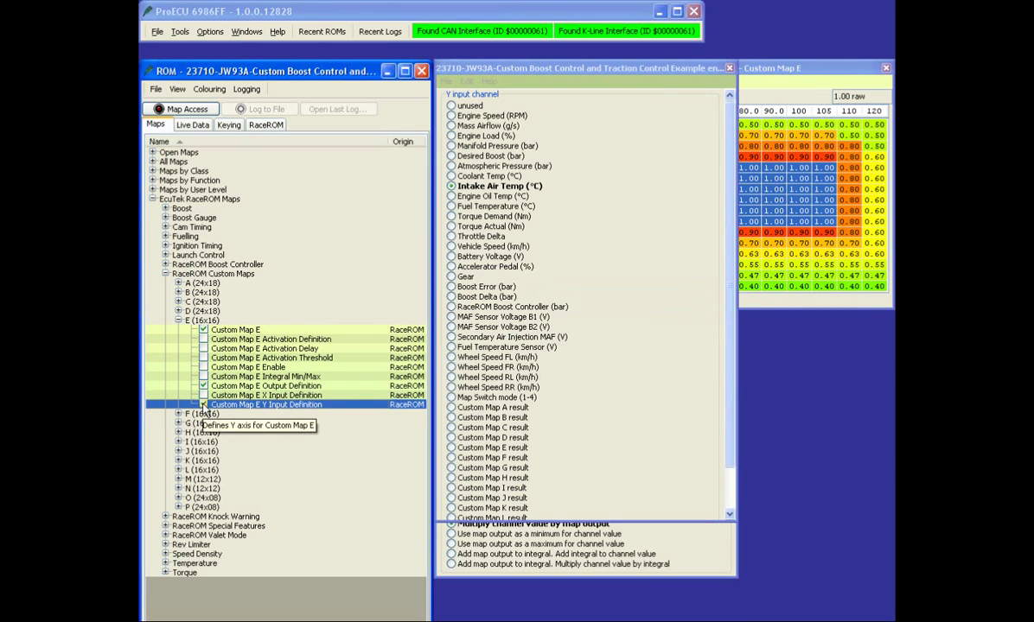
left_click(205, 405)
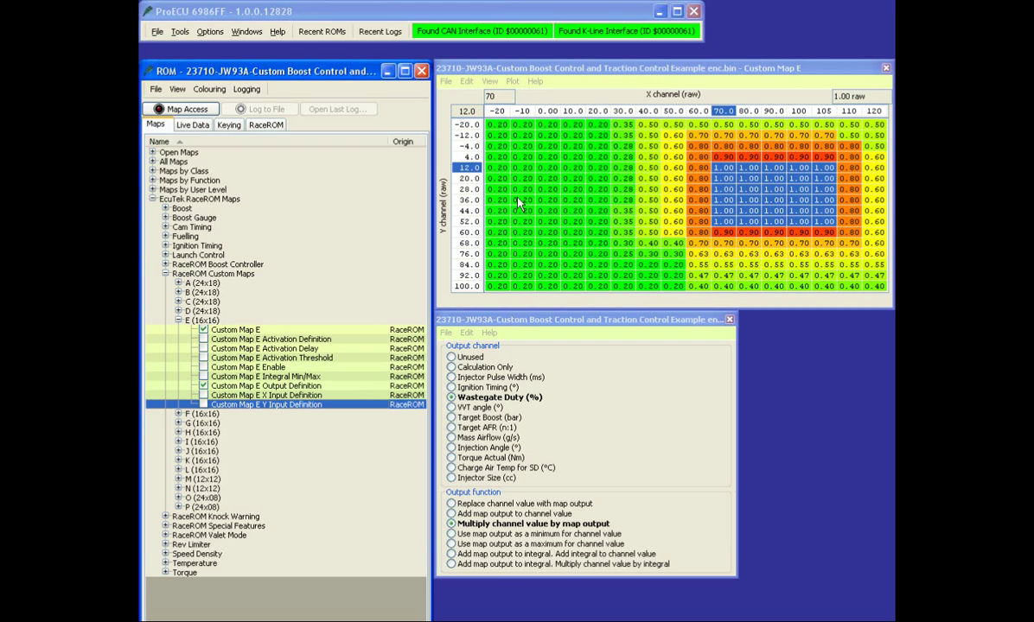
- Highlight Custom Map E's 12 to 52 Y-axis and 70 to 105 X-axis ranges with their matching cells, and close the output definition
left_click(472, 177)
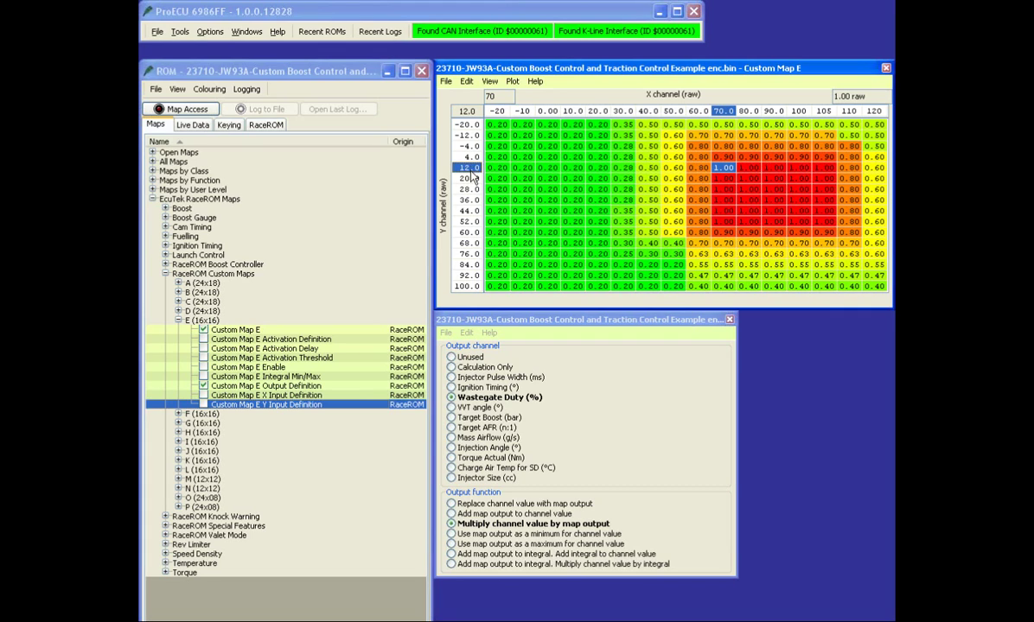
left_click(470, 222)
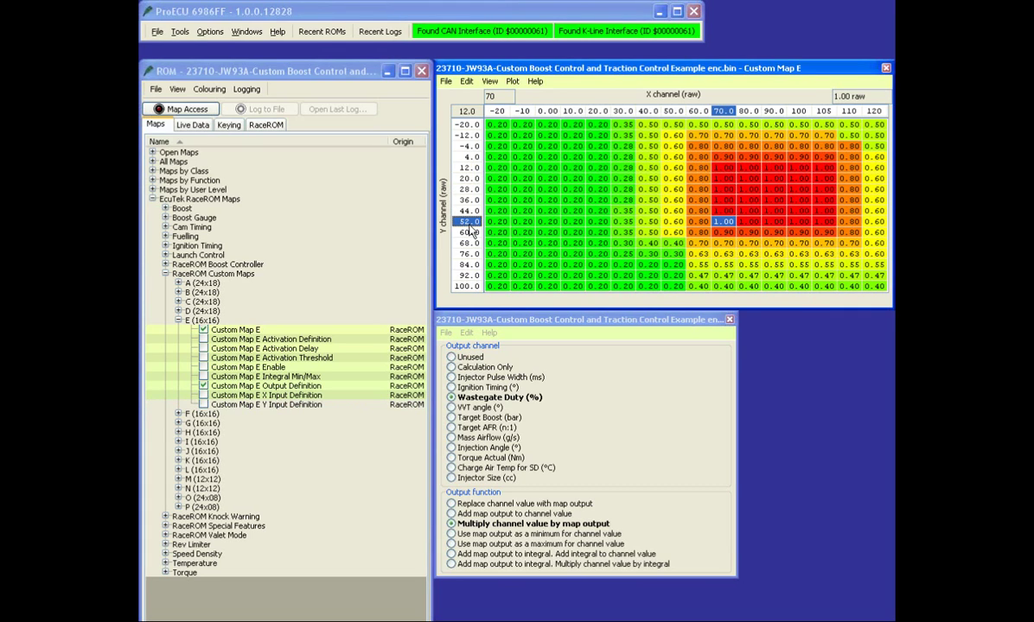
left_click(466, 167, "shift")
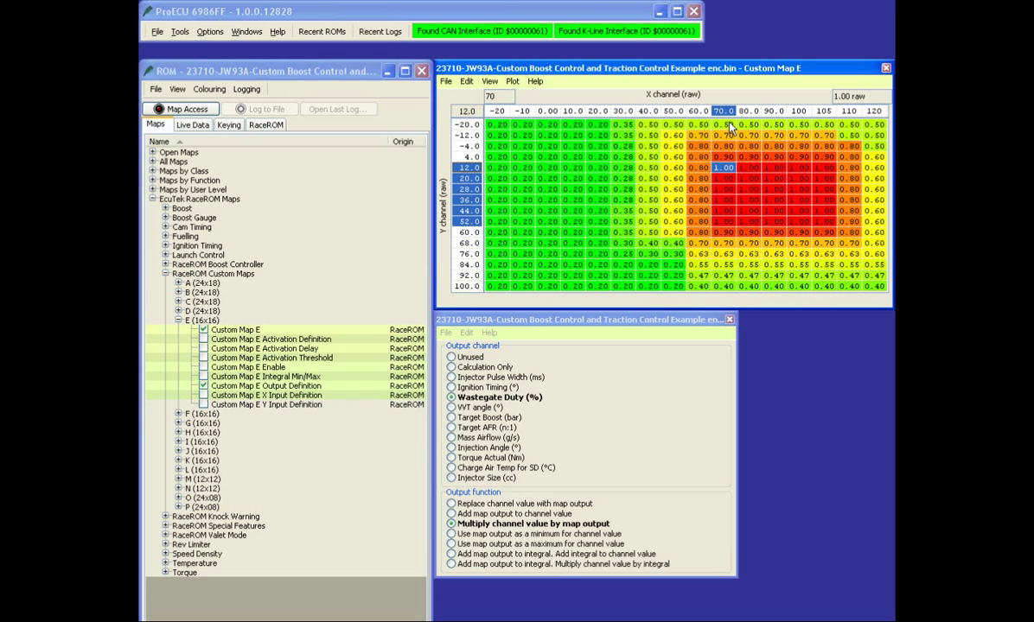
left_click_drag(722, 116, 793, 119)
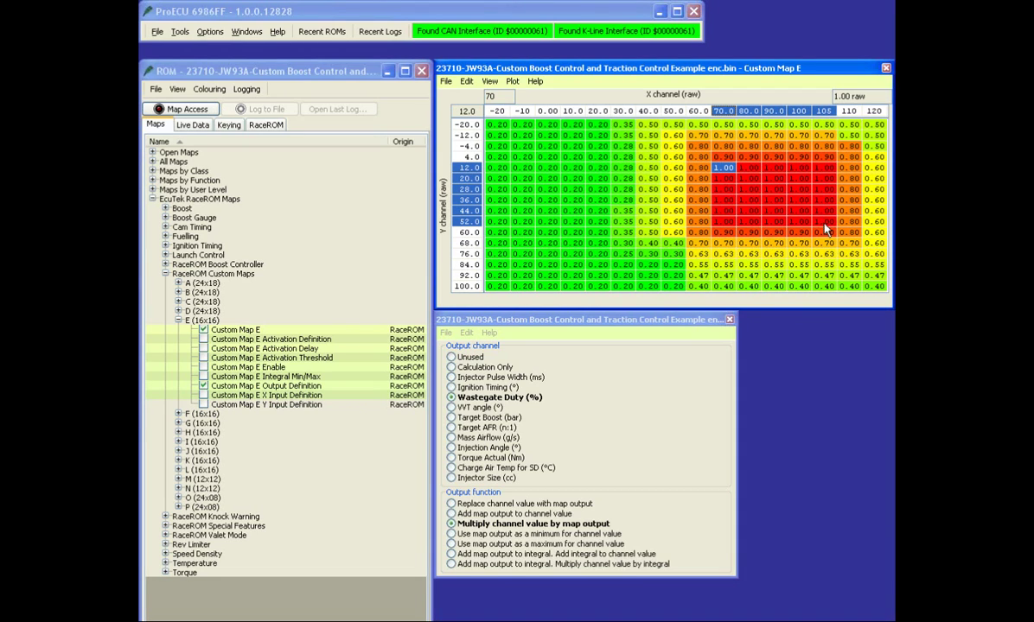
left_click_drag(826, 222, 726, 173)
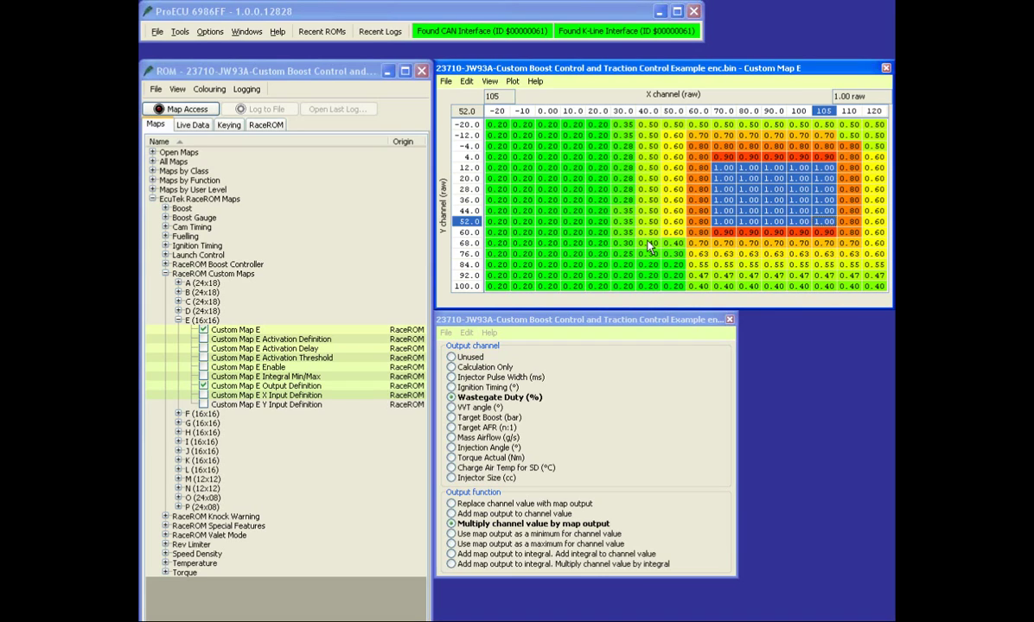
left_click(202, 386)
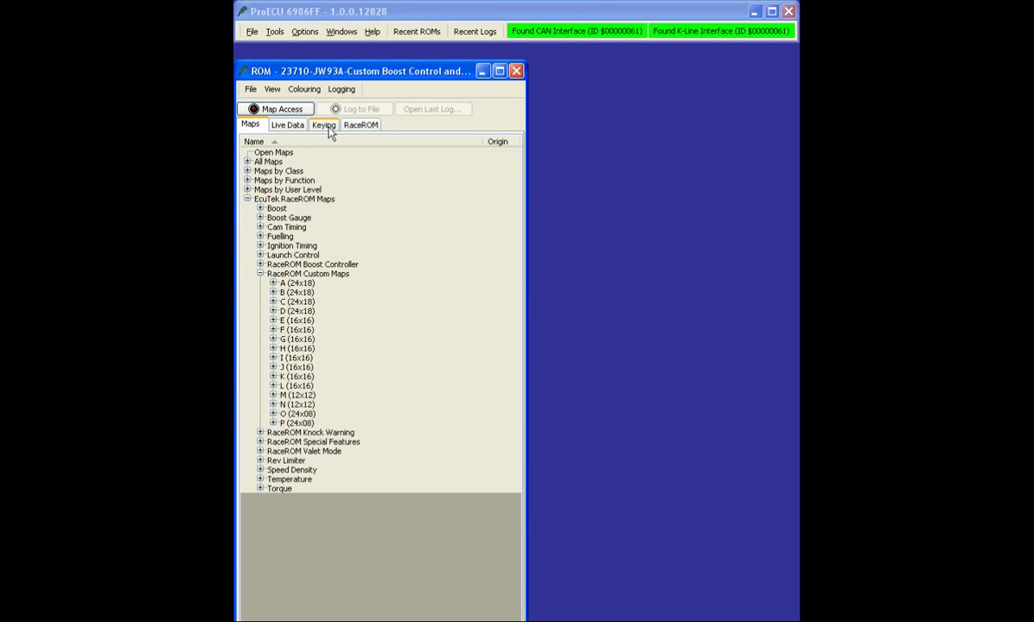
- Read Map F's purpose in the ROM description, open Custom Map F and select its cell at X 0 and Y 4800
left_click(321, 125)
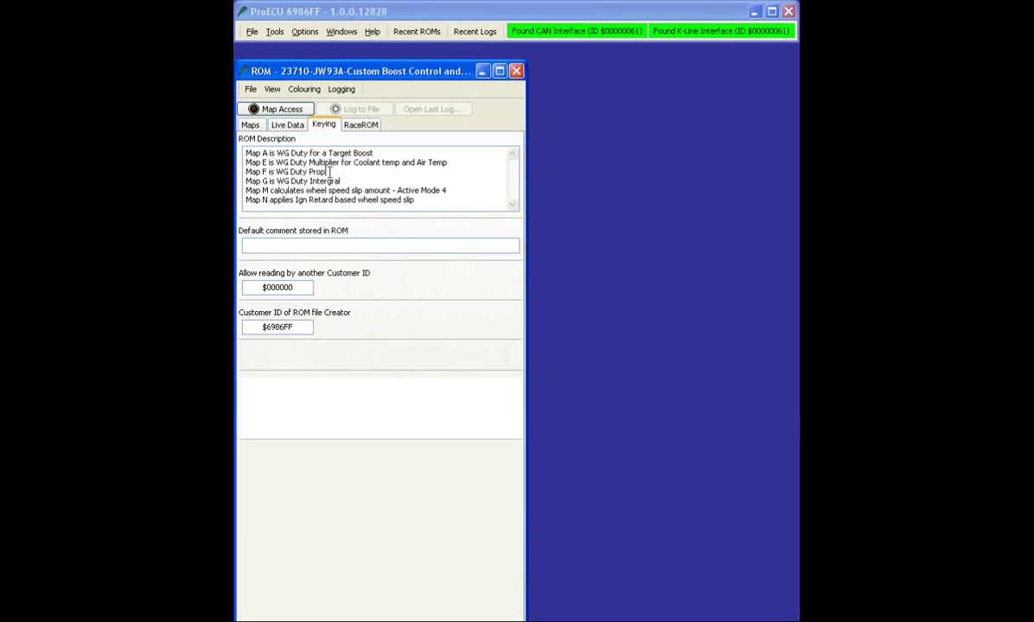
left_click(249, 125)
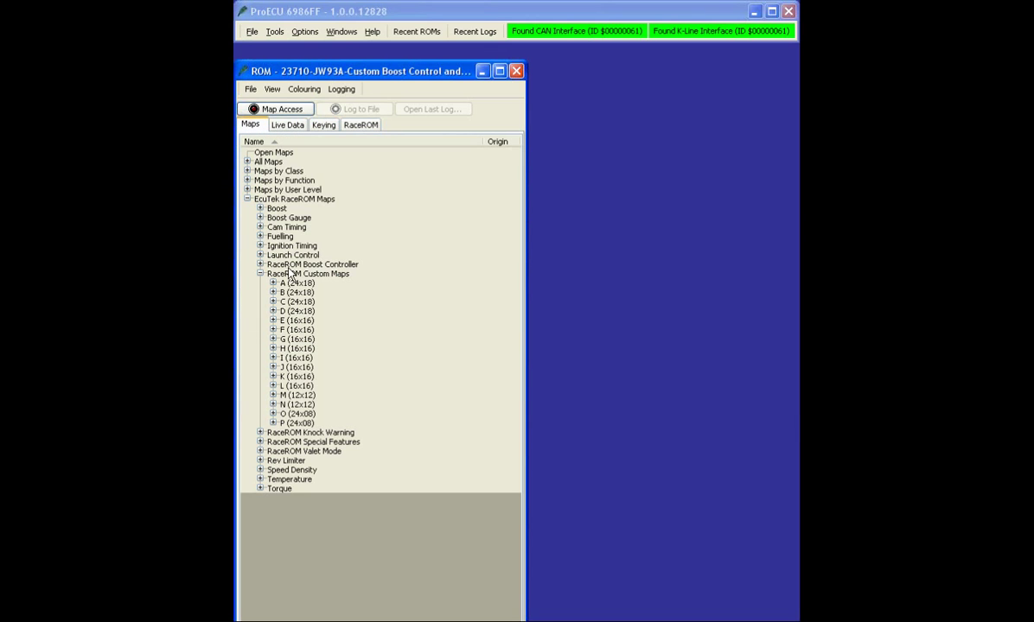
double_click(284, 330)
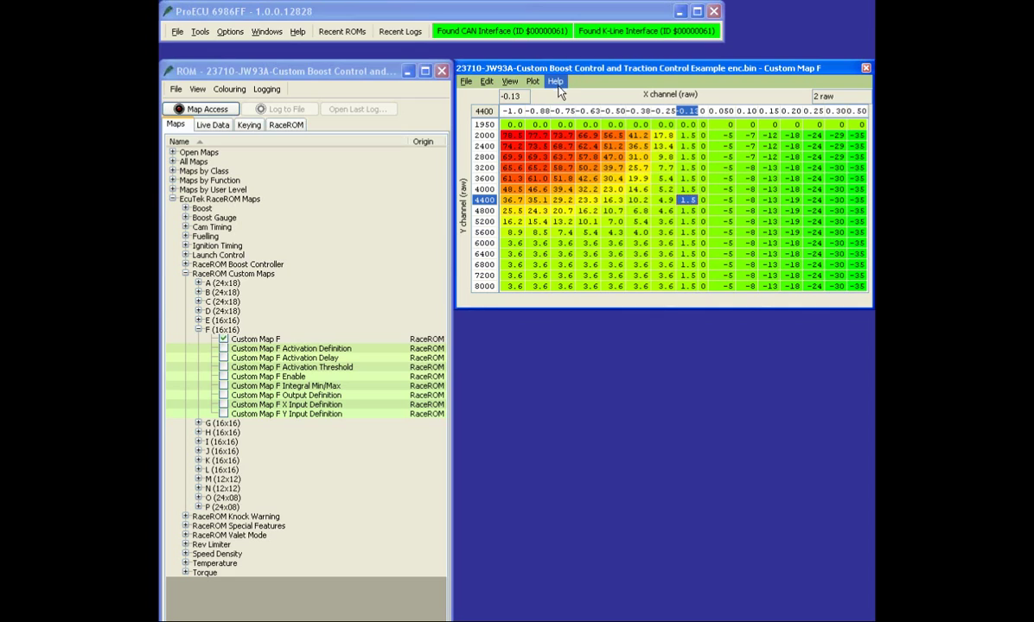
left_click(703, 211)
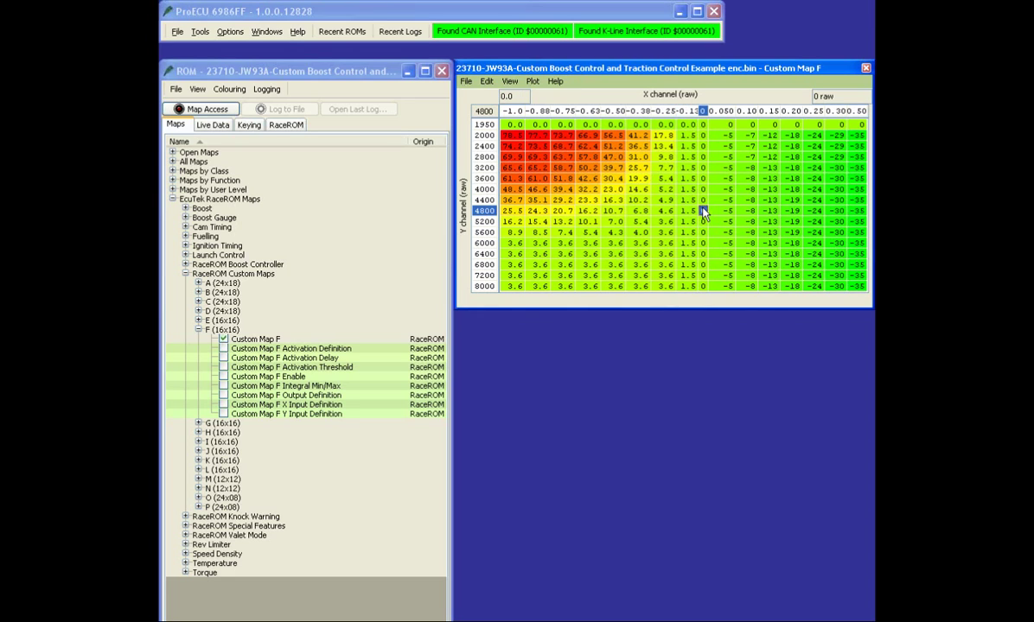
- Check the modes in which Custom Map F is enabled, and display its output definition beneath the map
double_click(227, 378)
left_click(227, 378)
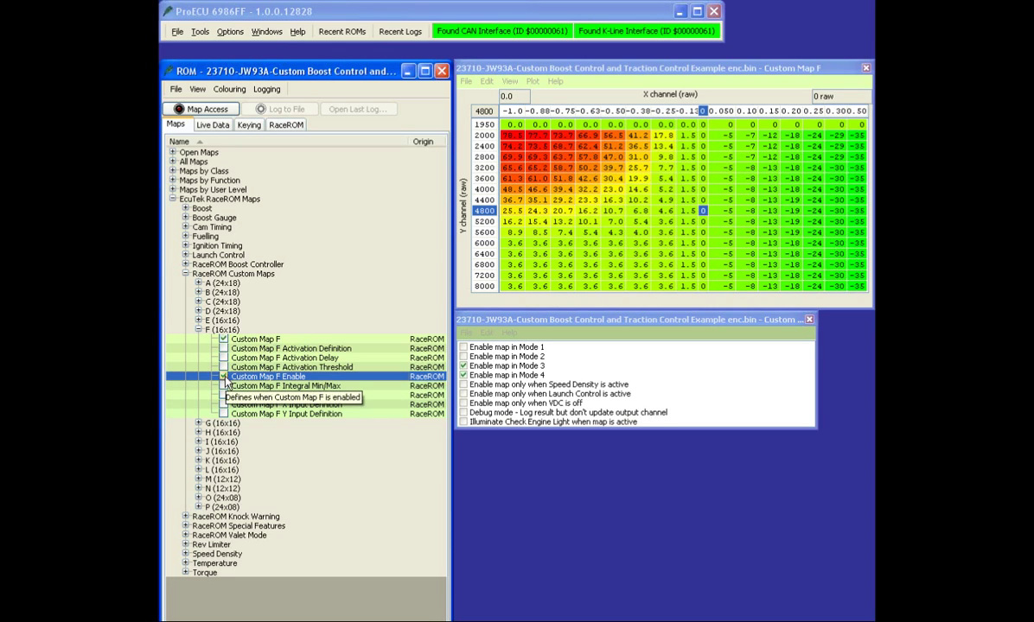
left_click(224, 378)
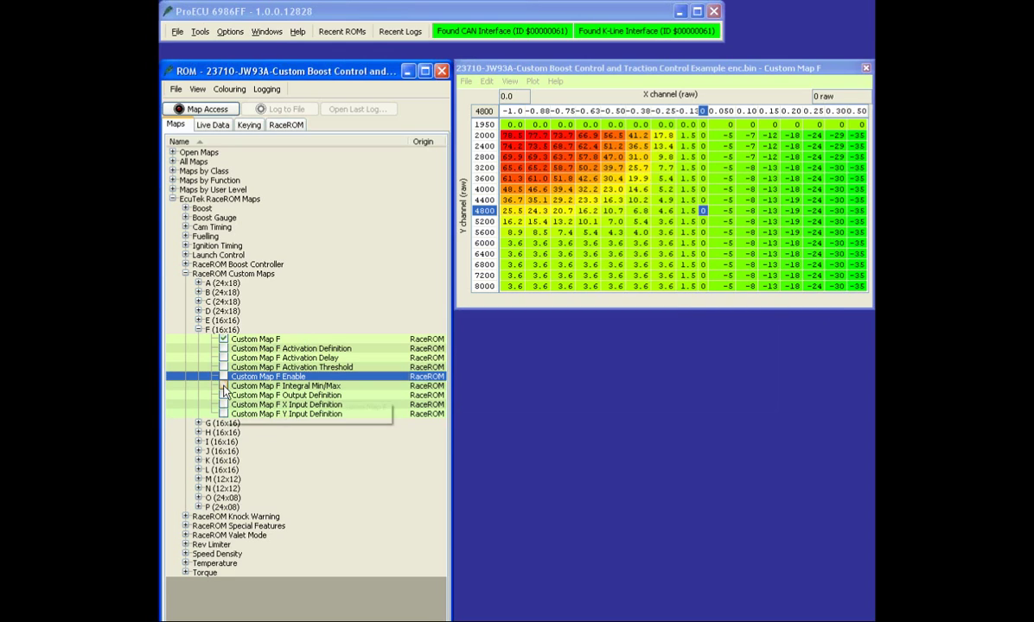
left_click(223, 396)
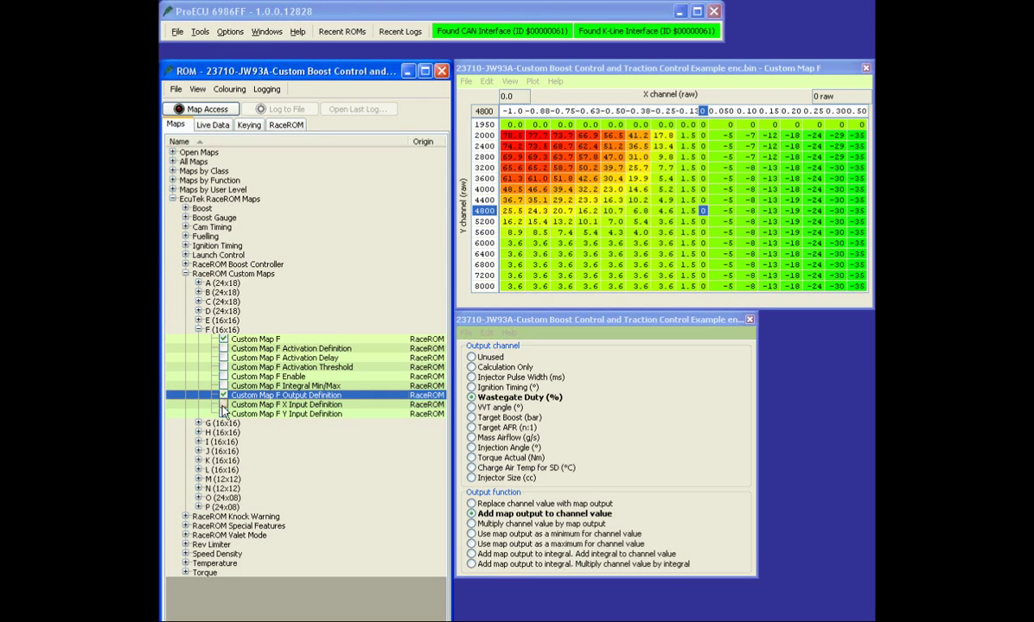
- Check which channels drive Custom Map F's X and Y axes, closing each input definition after viewing it
left_click(223, 405)
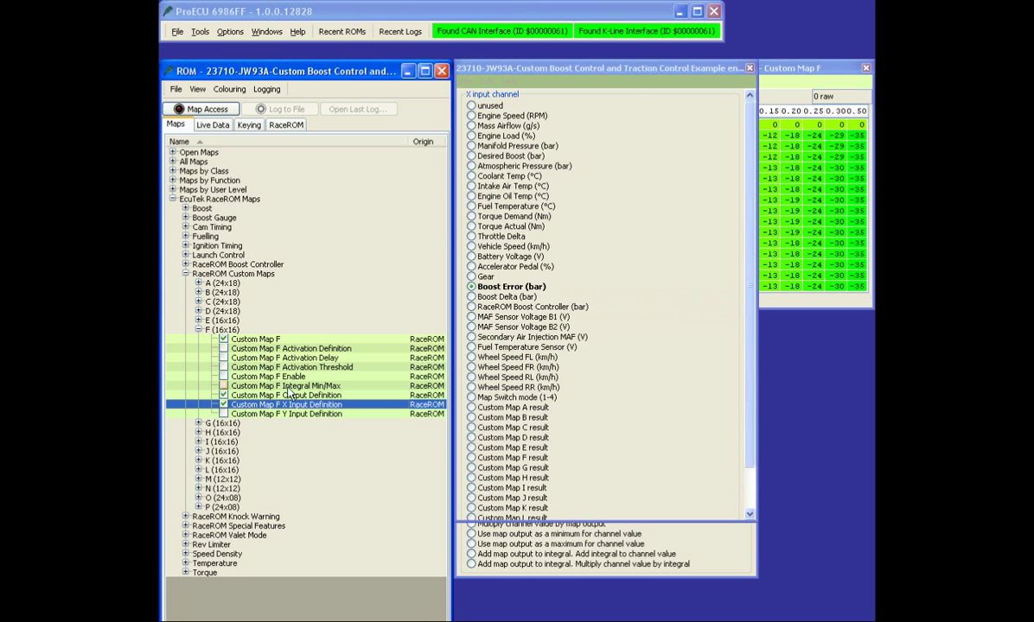
left_click(223, 405)
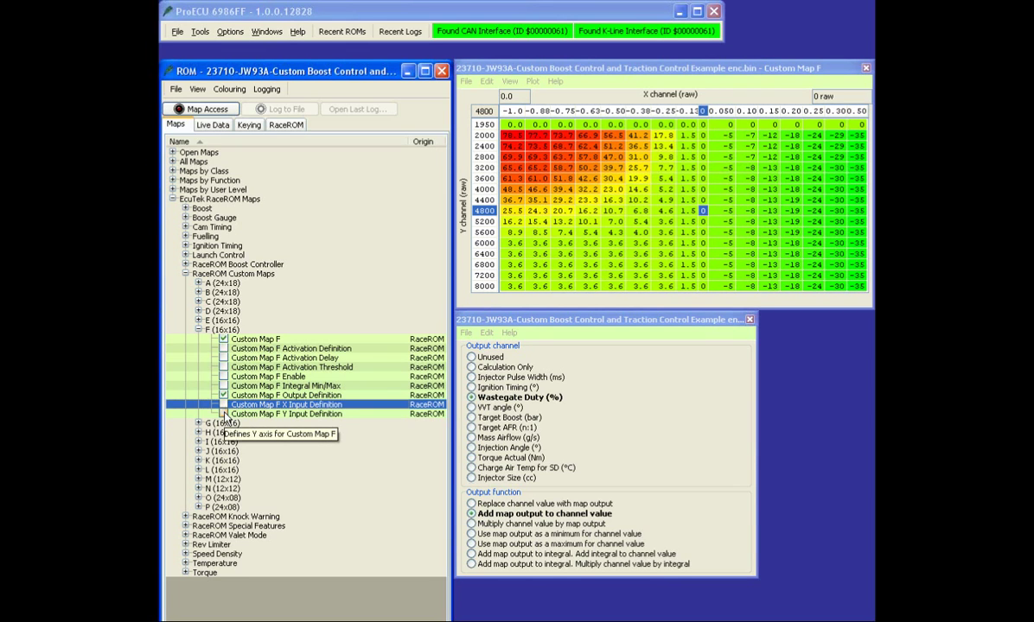
left_click(223, 414)
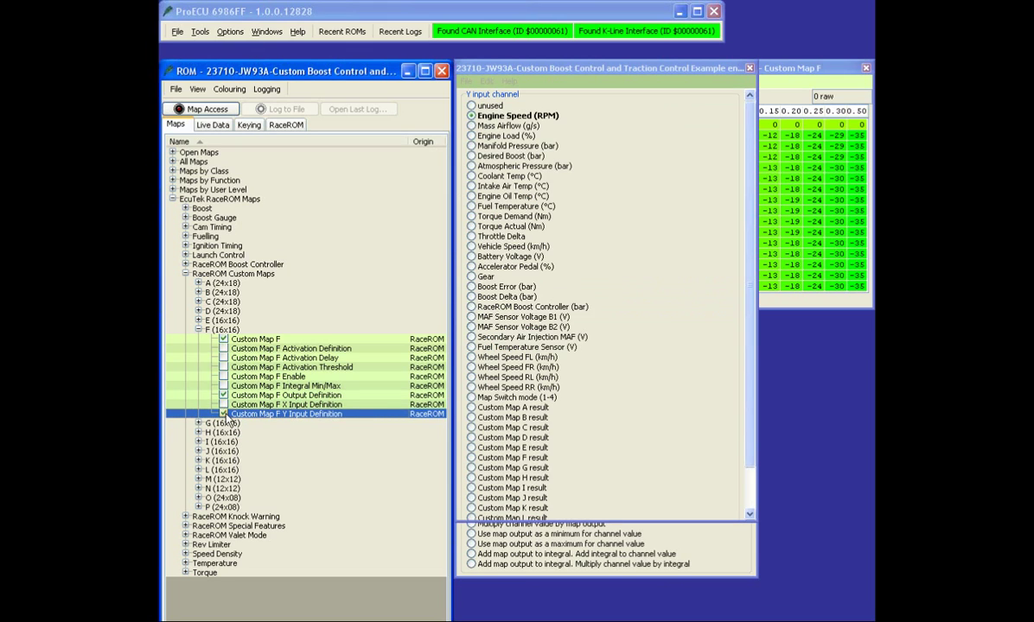
left_click(223, 414)
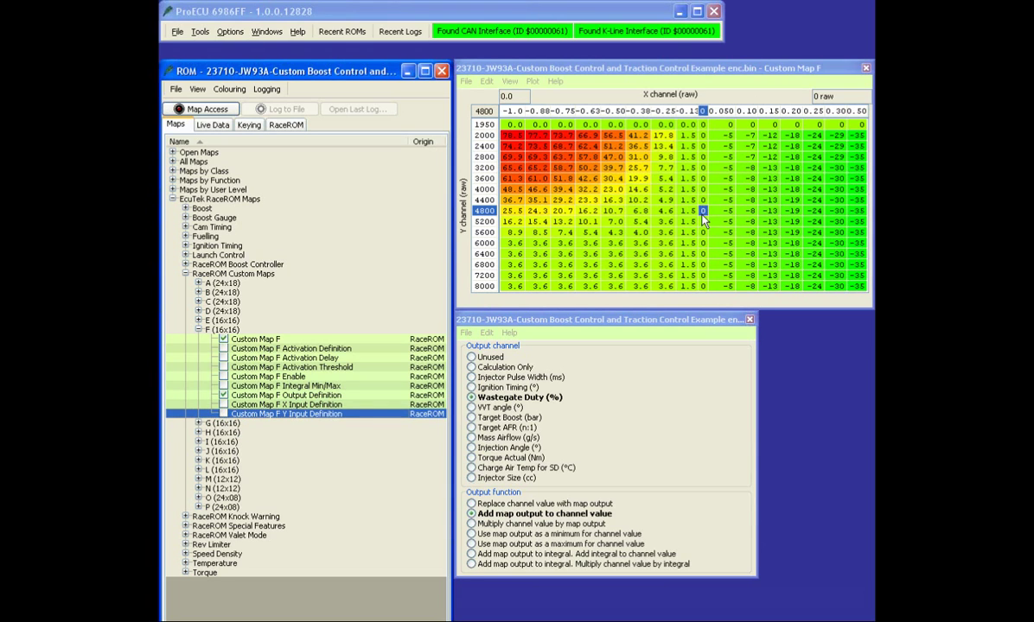
- Inspect Custom Map F's wastegate corrections at 4800 RPM for boost errors of 0 and 0.20 bar
left_click(703, 217)
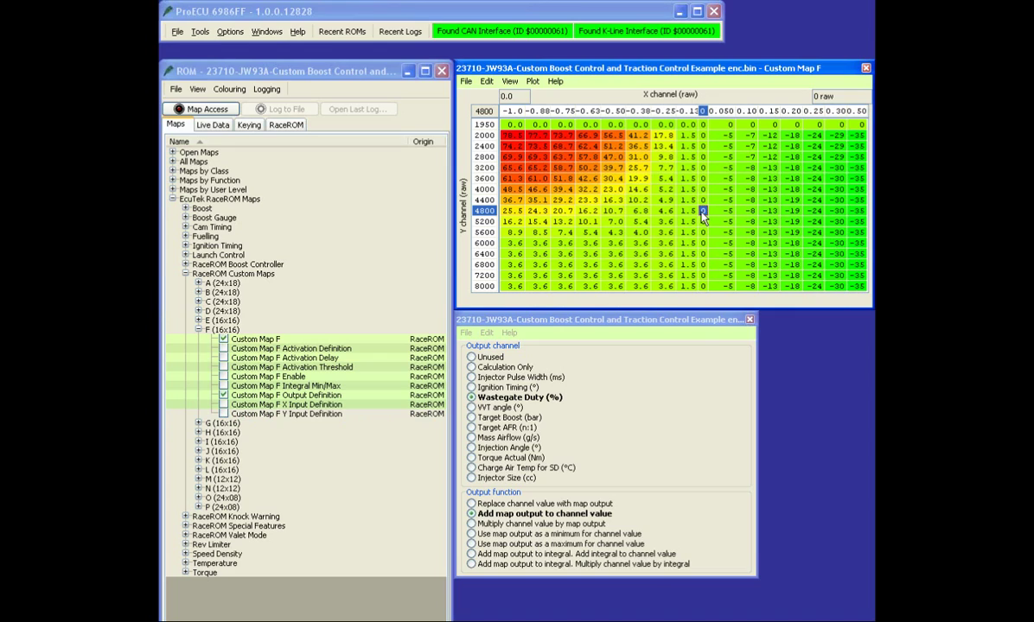
left_click(792, 211)
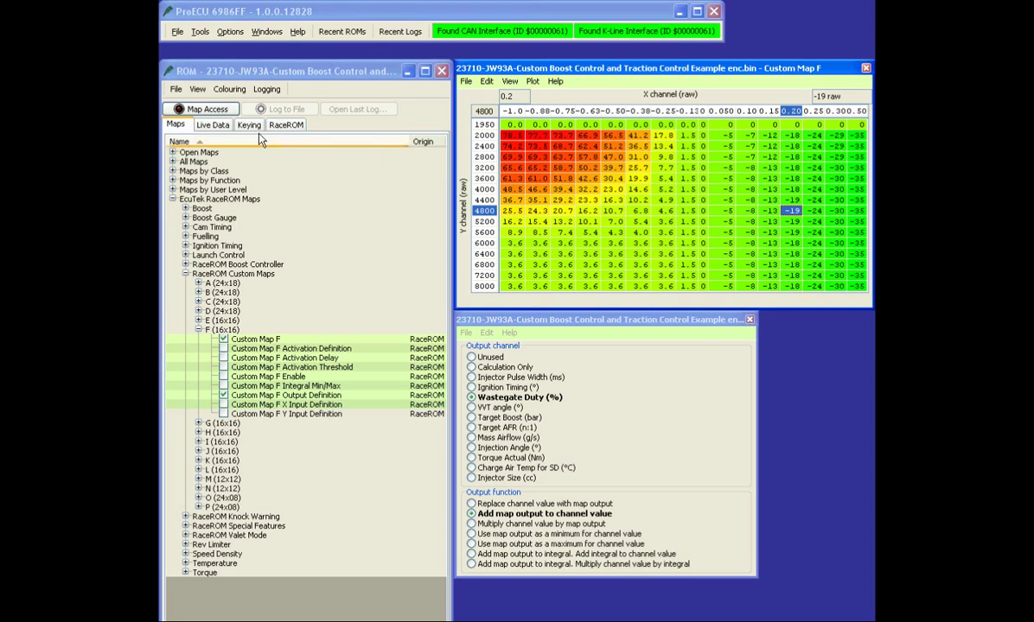
- Expand the full list of live data parameters and look through the custom map entries available for logging
left_click(215, 126)
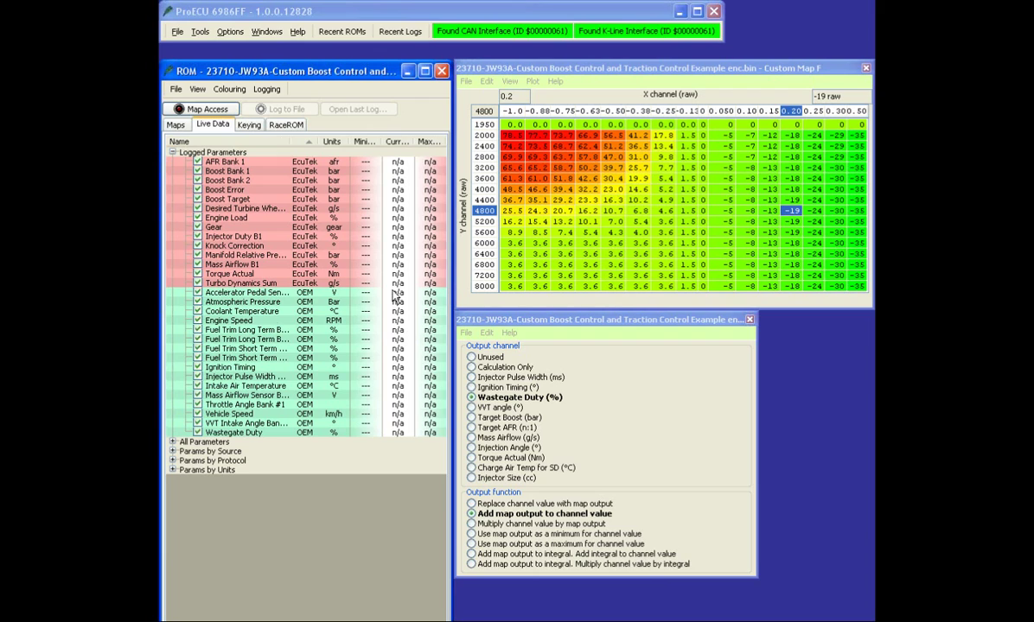
left_click(173, 443)
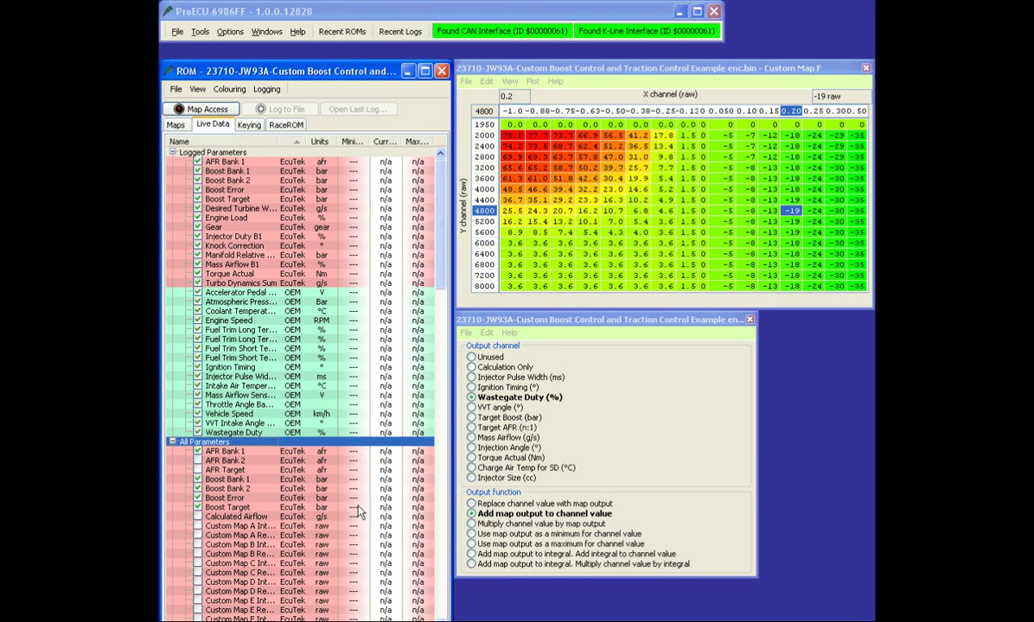
left_click(441, 611)
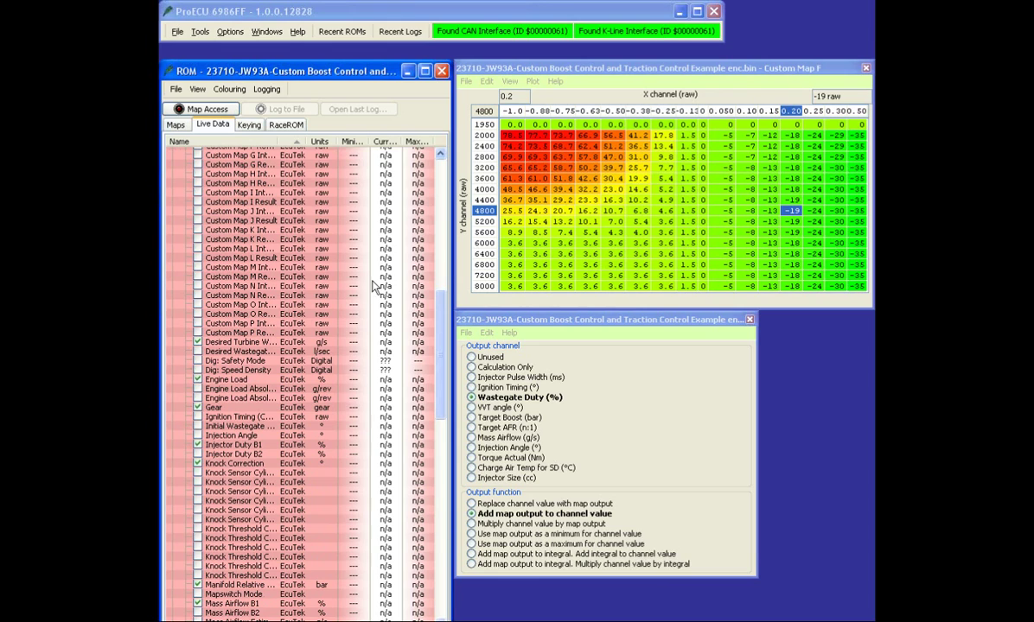
- Hide the Minimum and Maximum columns in the live data parameter list
right_click(348, 147)
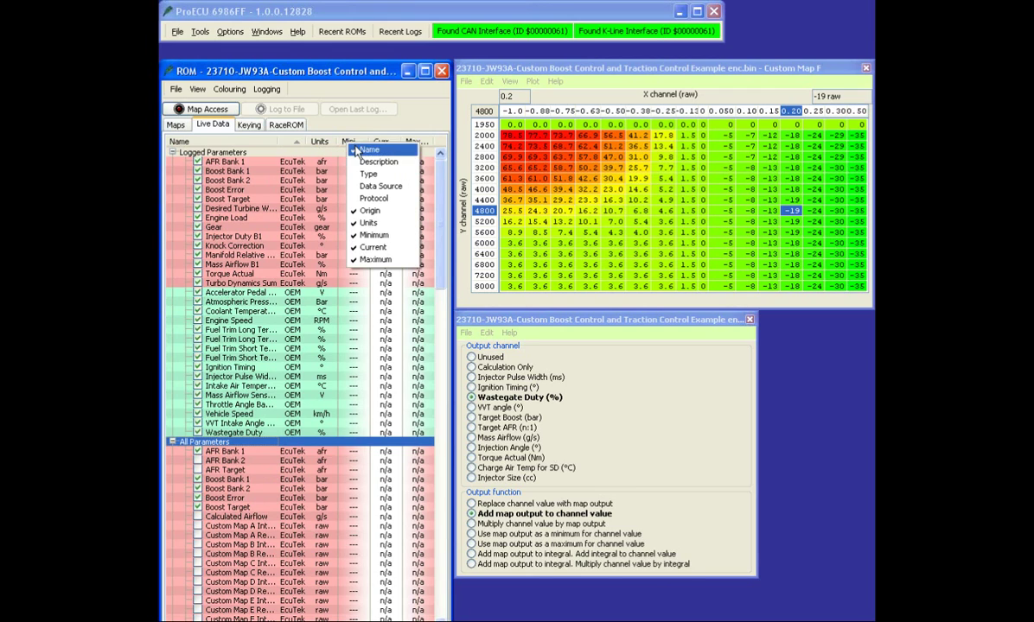
left_click(356, 231)
right_click(412, 143)
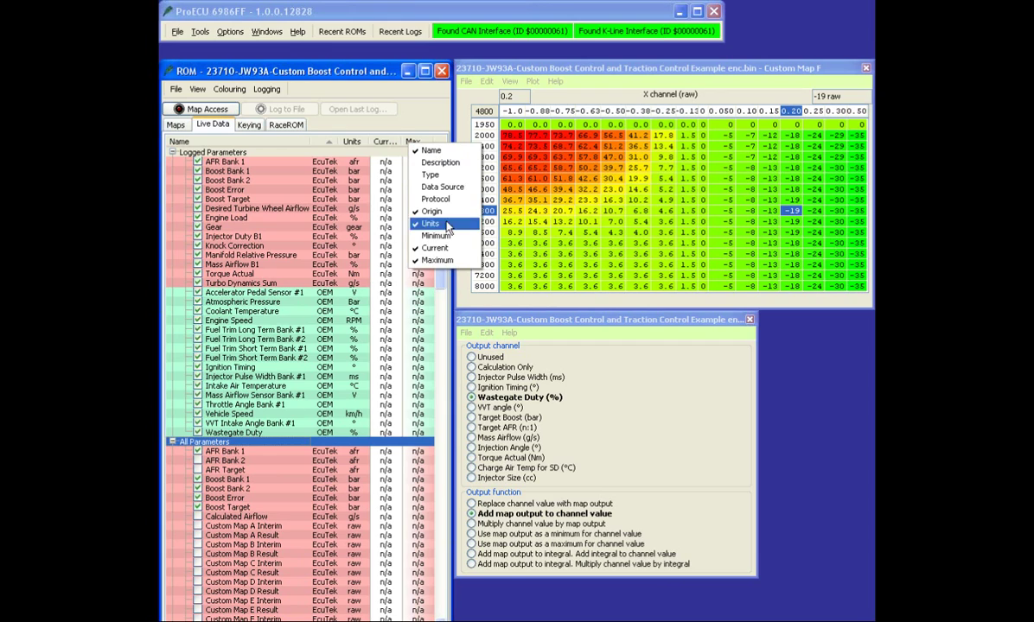
left_click(450, 260)
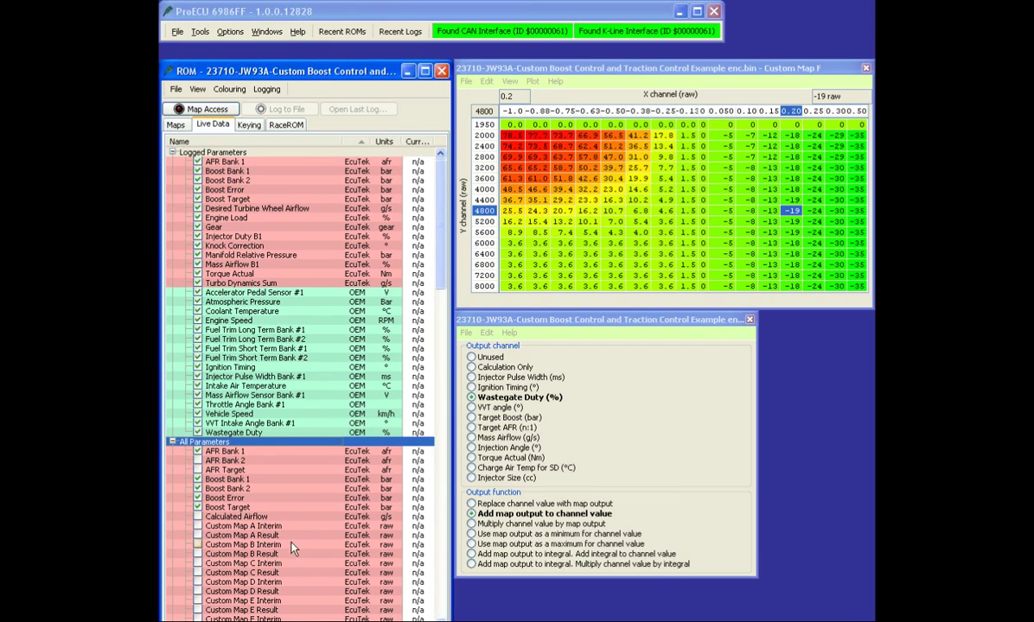
- Add Custom Map A Result, Custom Map F Interim and Custom Map F Result to the logged parameters, and highlight Wastegate Duty among them
left_click(197, 535)
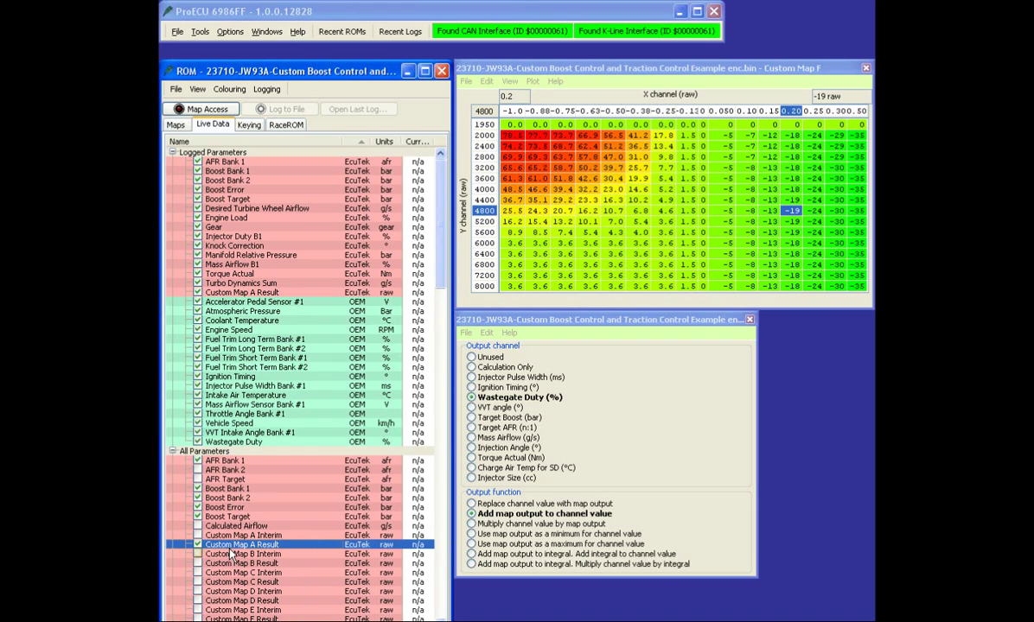
left_click_drag(442, 278, 443, 384)
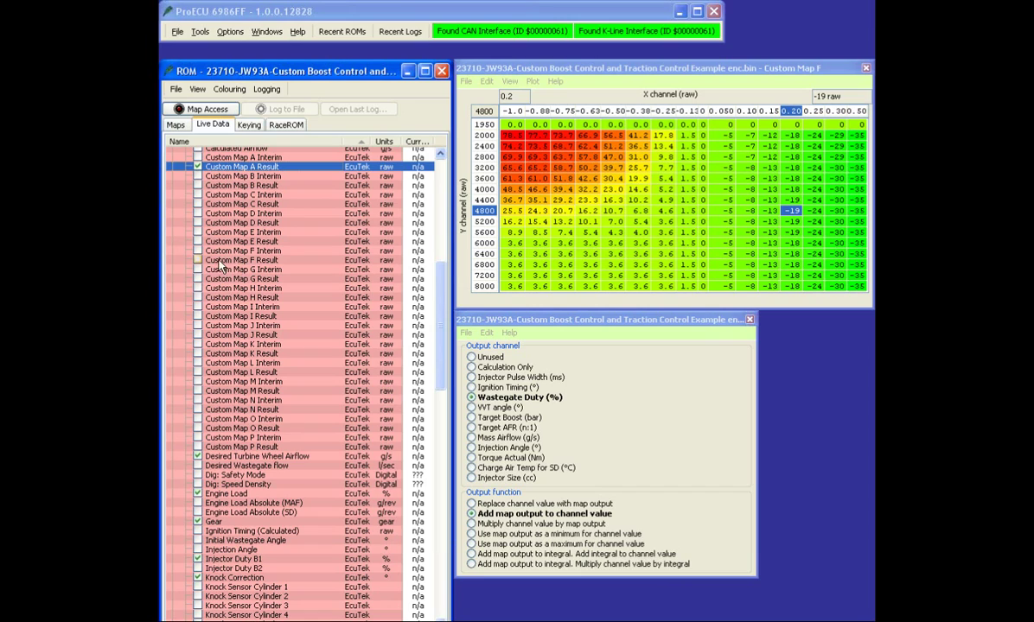
left_click(197, 252)
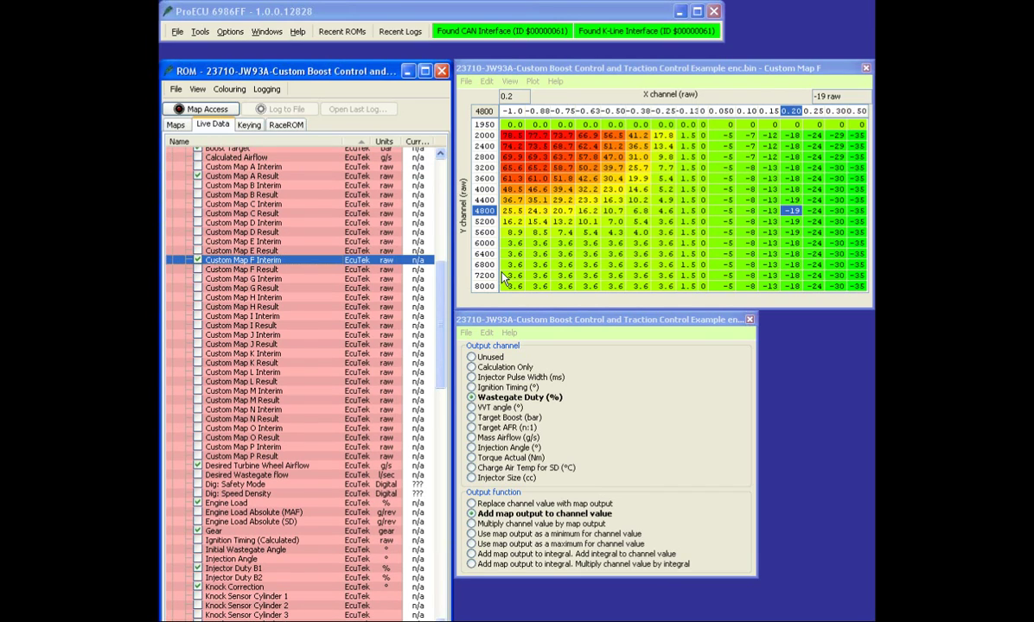
left_click(794, 221)
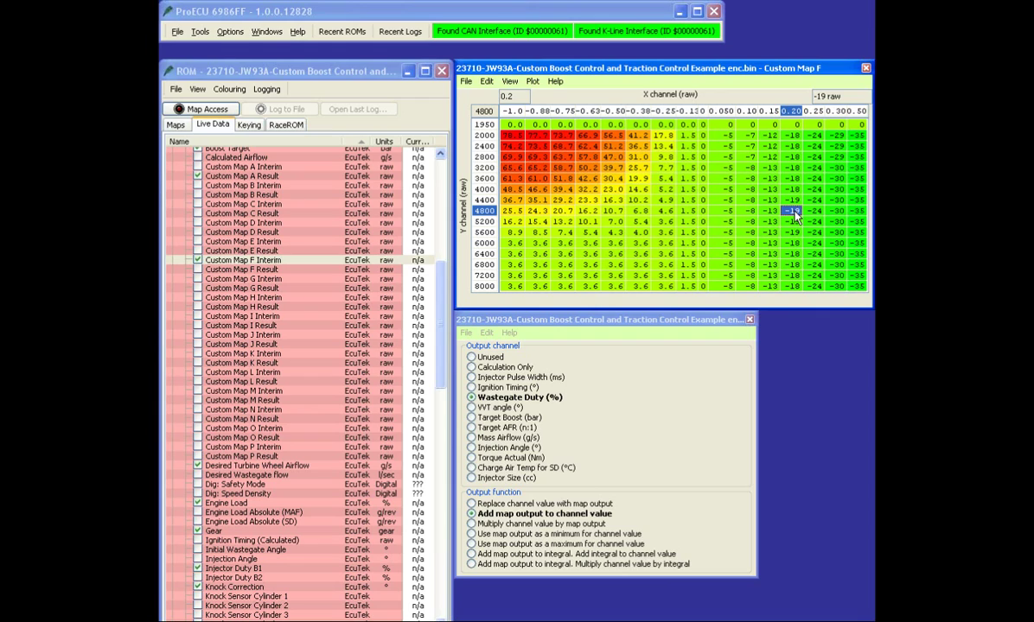
left_click(198, 270)
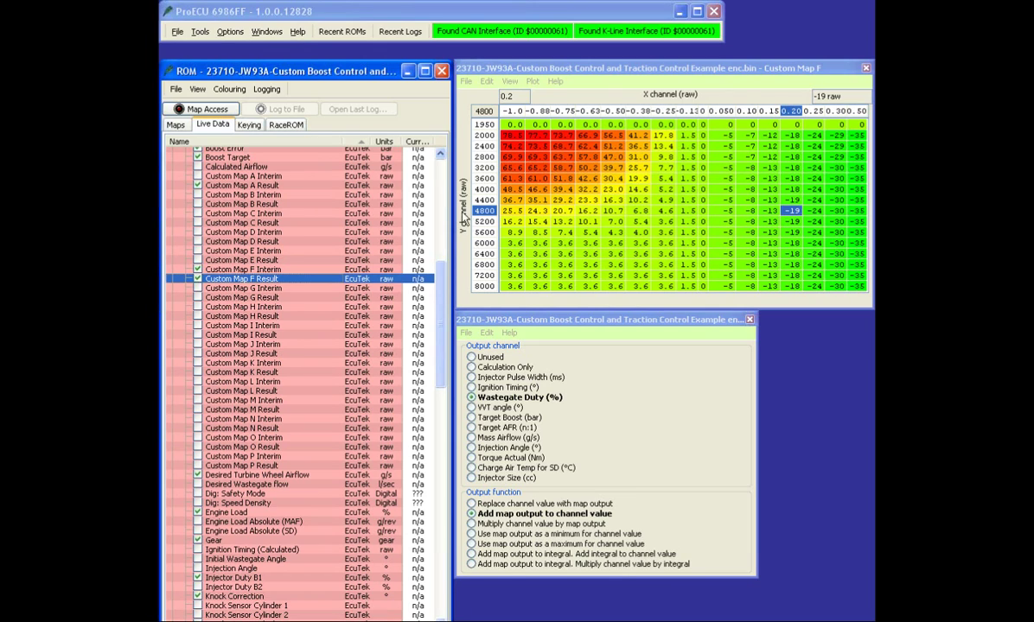
left_click(441, 211)
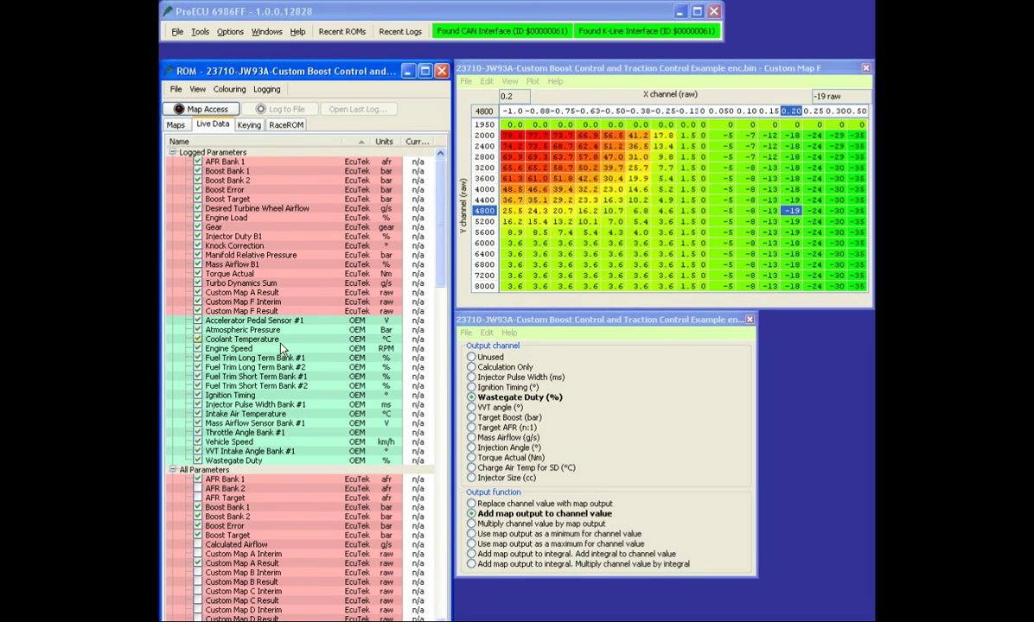
left_click(246, 462)
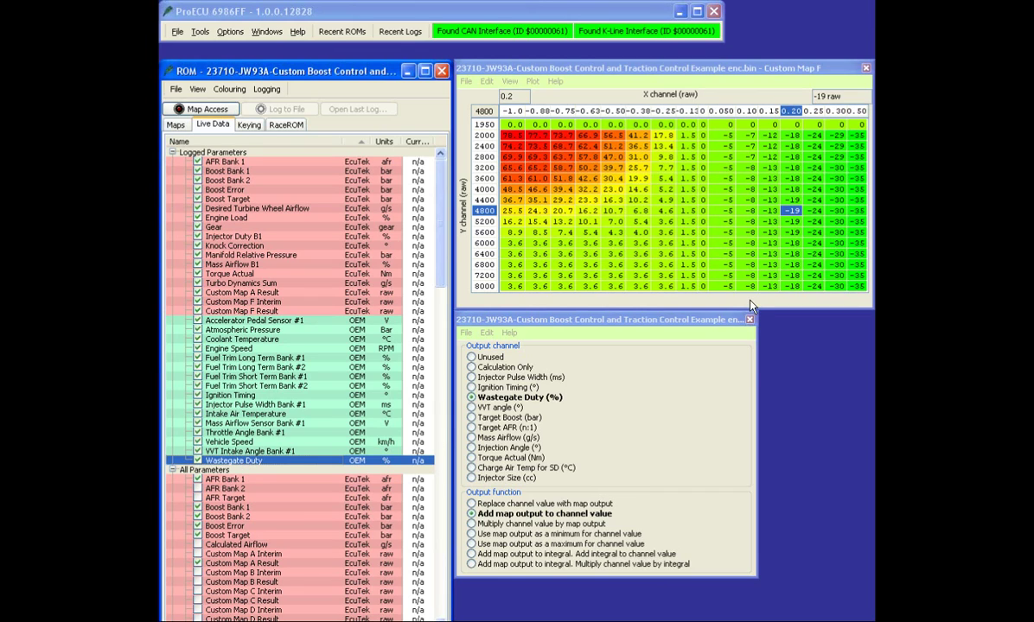
- Step through Custom Map F's corrections at 4800 RPM between boost errors of 0.20 and 0 bar
left_click(791, 217)
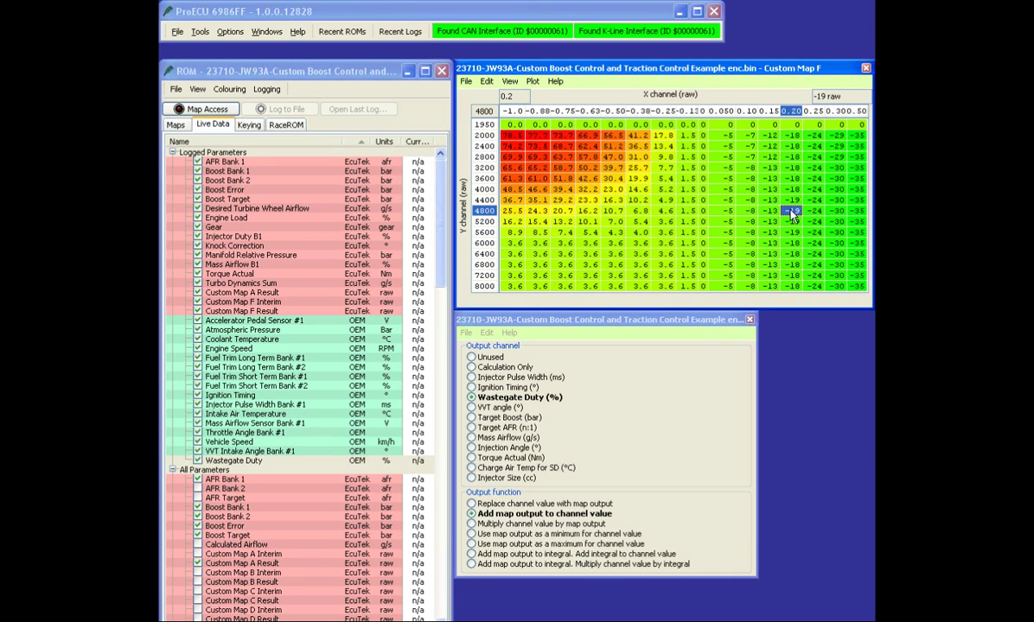
key("Left")
key("Left")
key("Left")
key("Left")
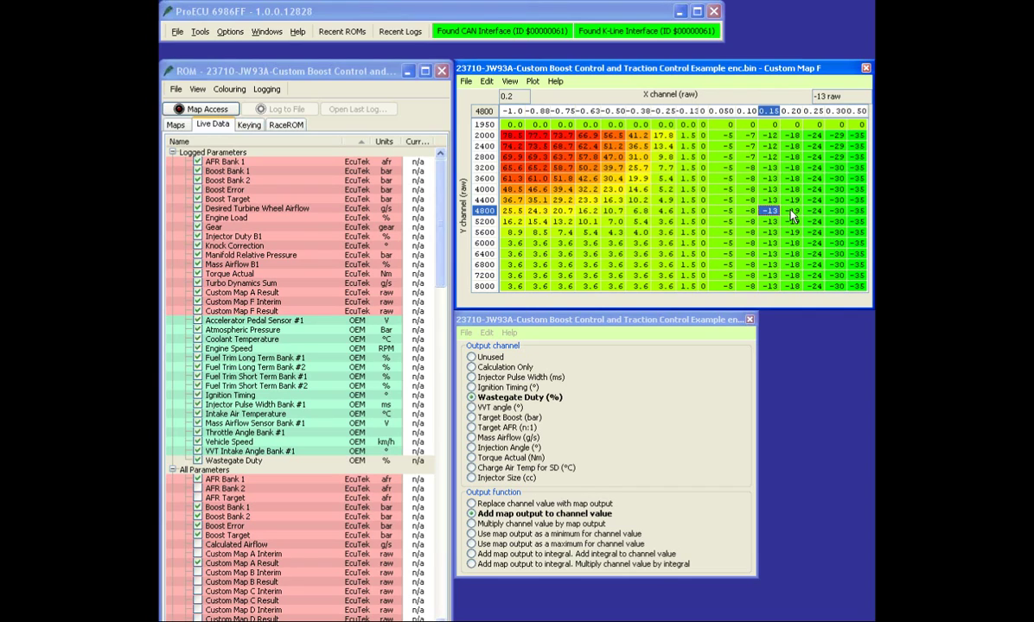
key("Right")
key("Right")
key("Right")
key("Right")
key("Left")
key("Left")
key("Left")
key("Left")
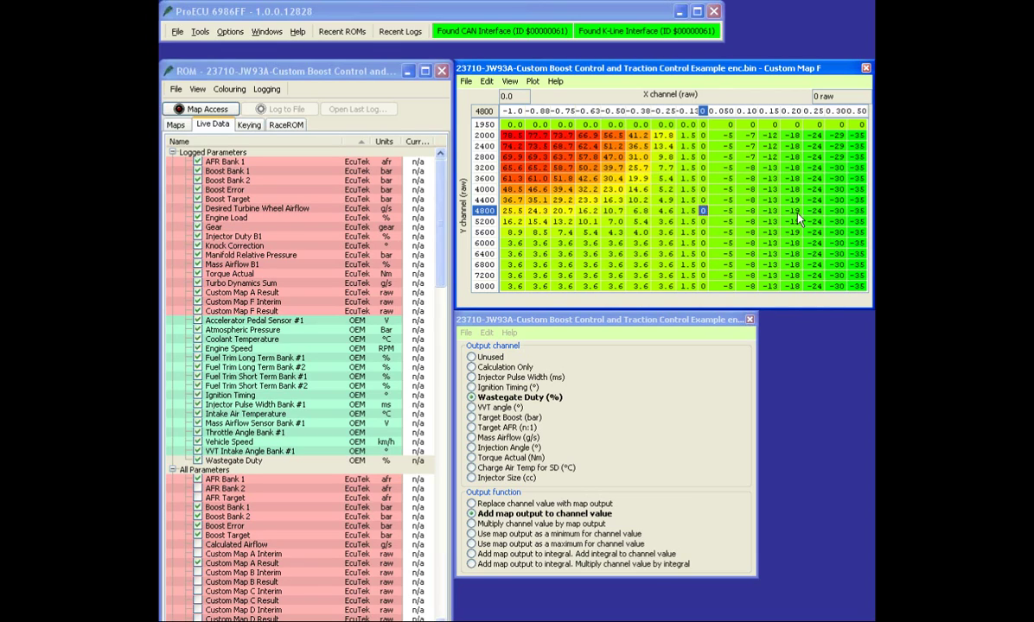
- Close Custom Map F's output definition, and highlight the Map G entry in the ROM description
left_click(177, 125)
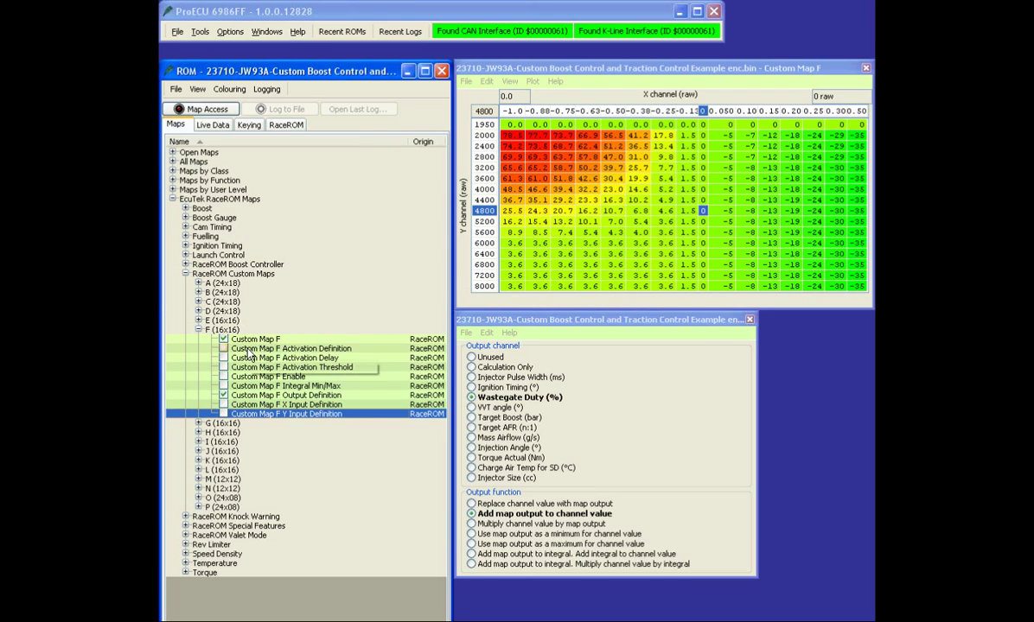
left_click(224, 396)
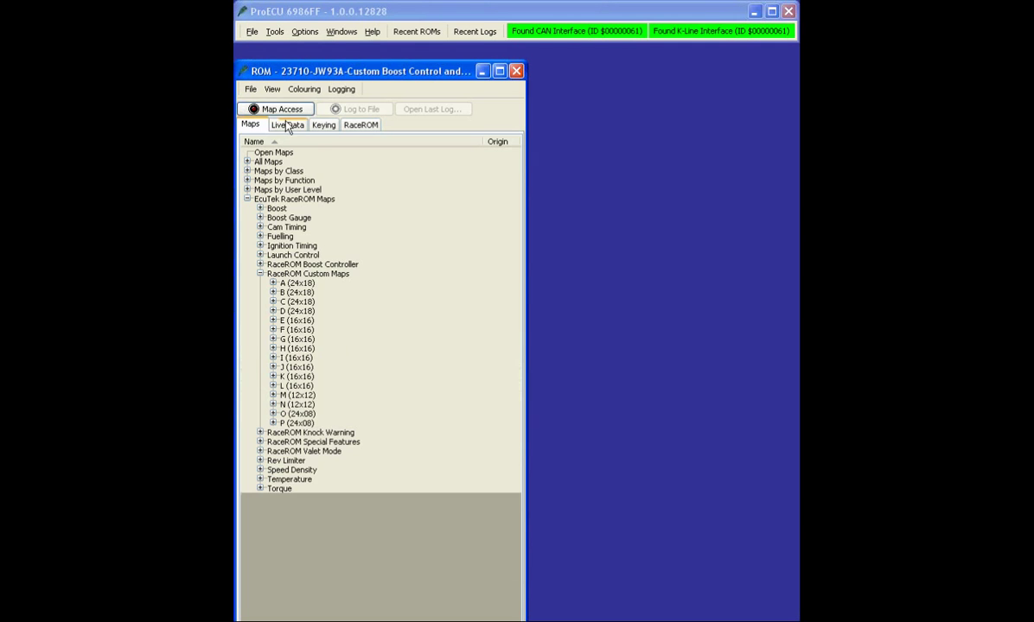
left_click(285, 125)
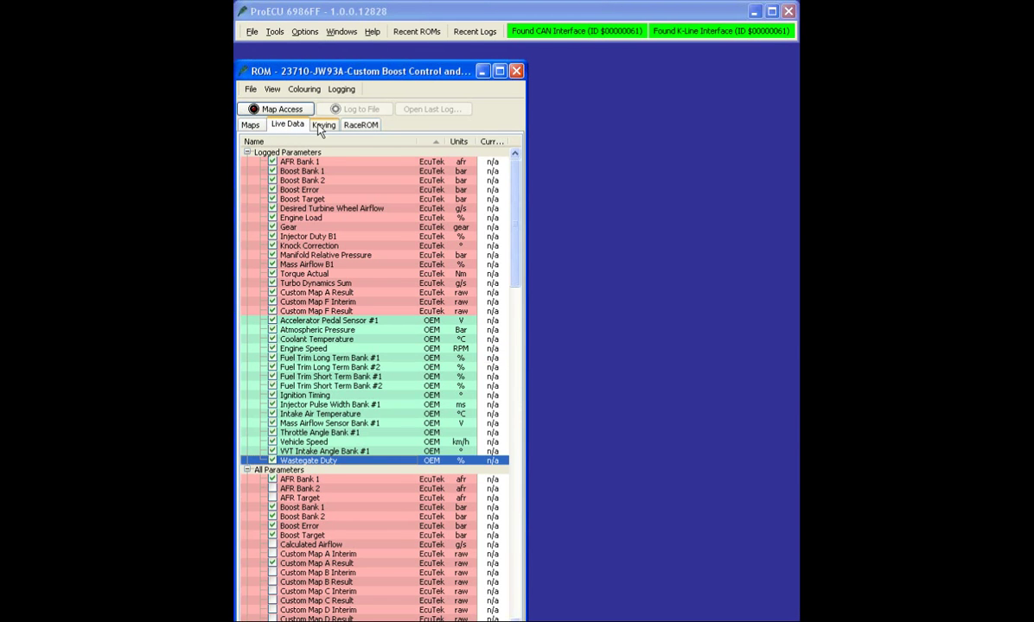
left_click(322, 126)
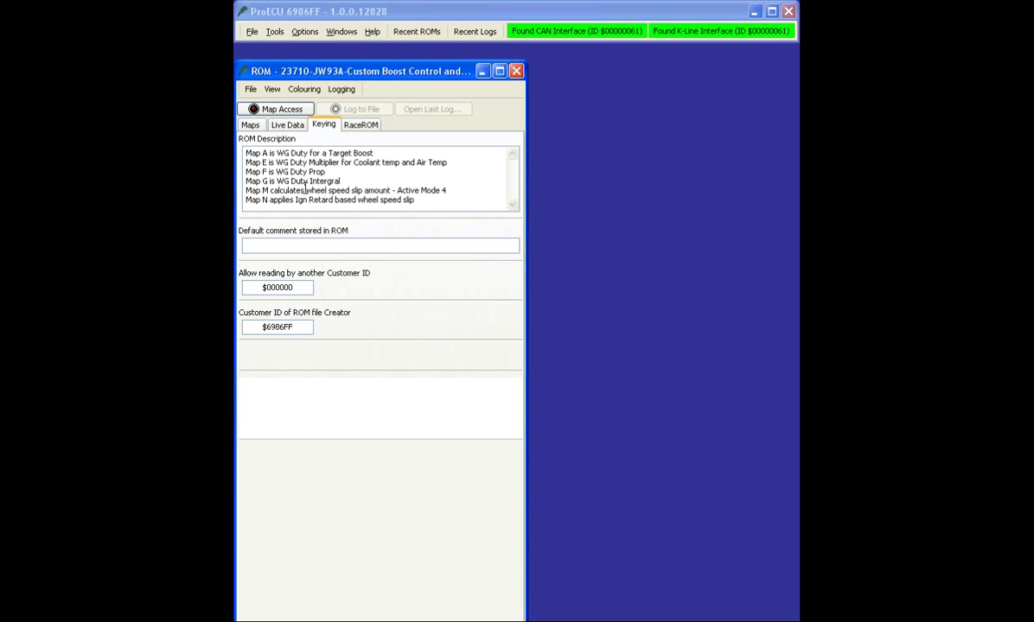
left_click_drag(341, 181, 257, 182)
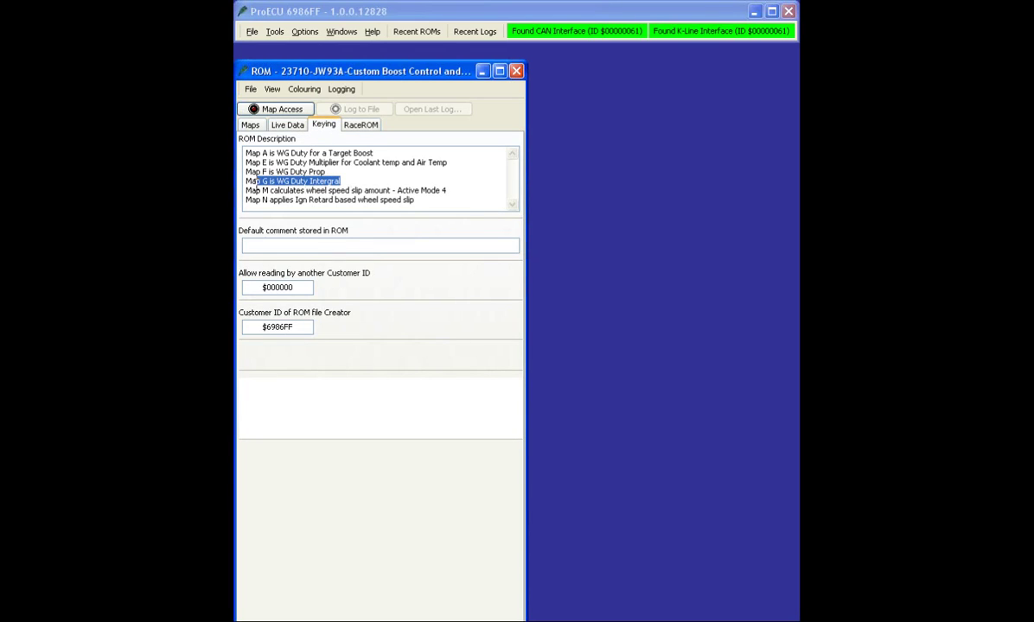
- Open Custom Map G and check the modes in which it is enabled, closing the enable settings after viewing them
left_click(251, 125)
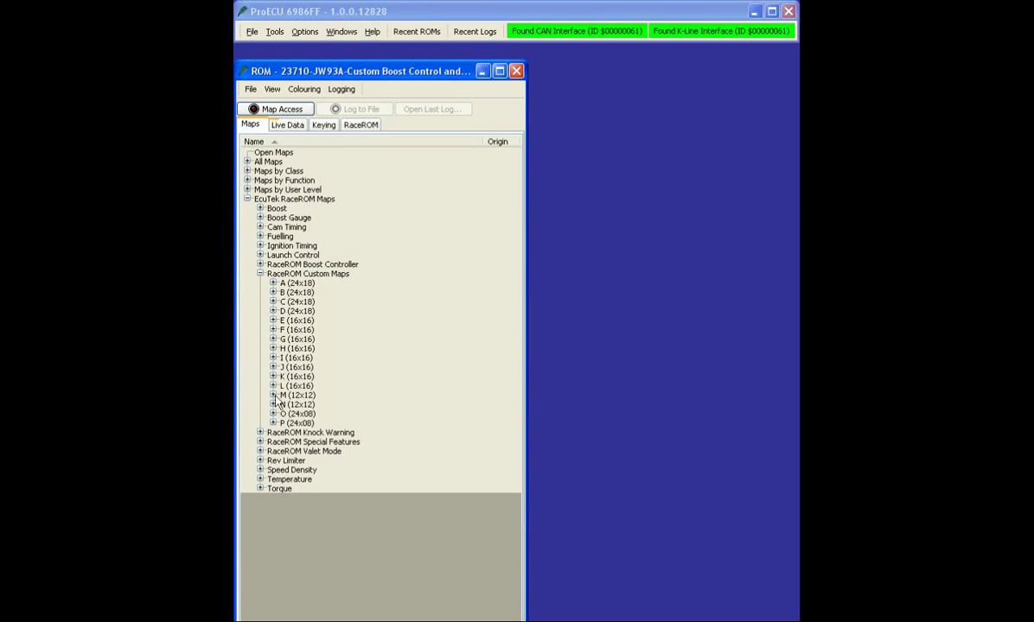
left_click(273, 339)
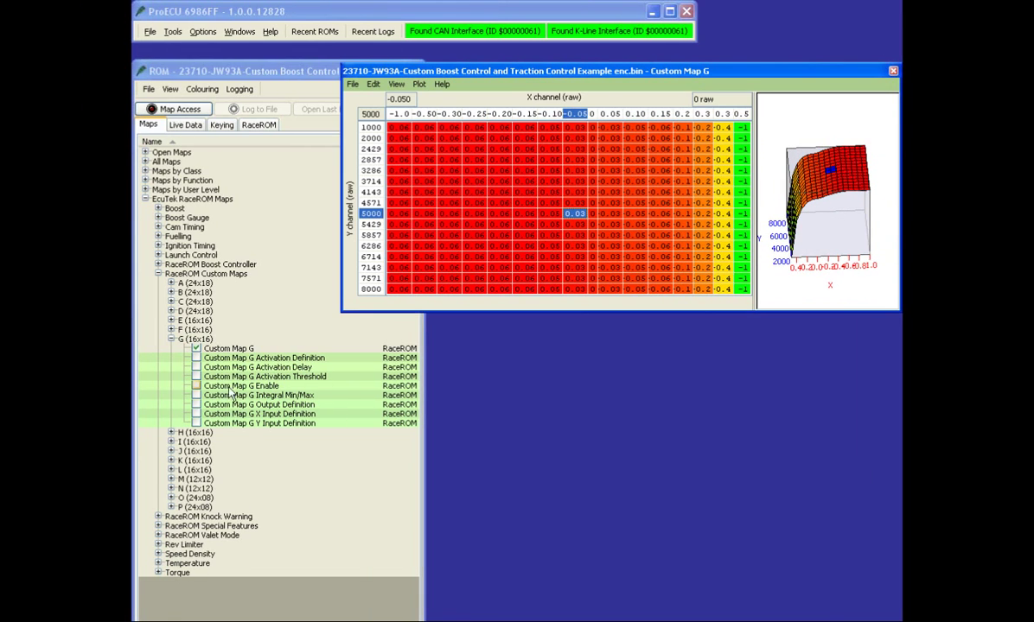
left_click(197, 387)
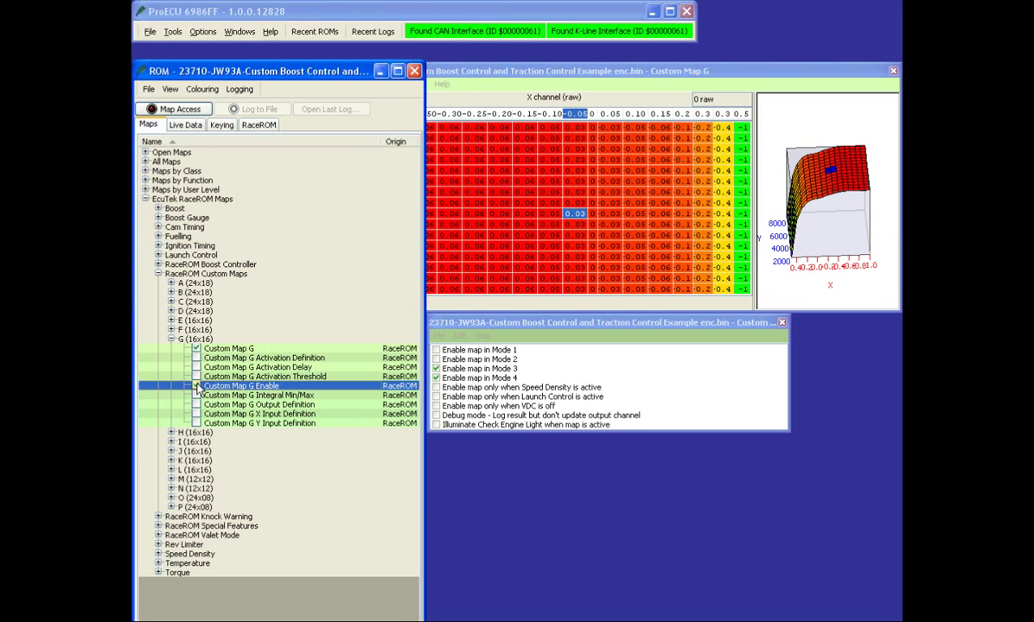
left_click(197, 385)
- Display Custom Map G's output definition, and check which channels drive its X and Y axes
left_click(196, 404)
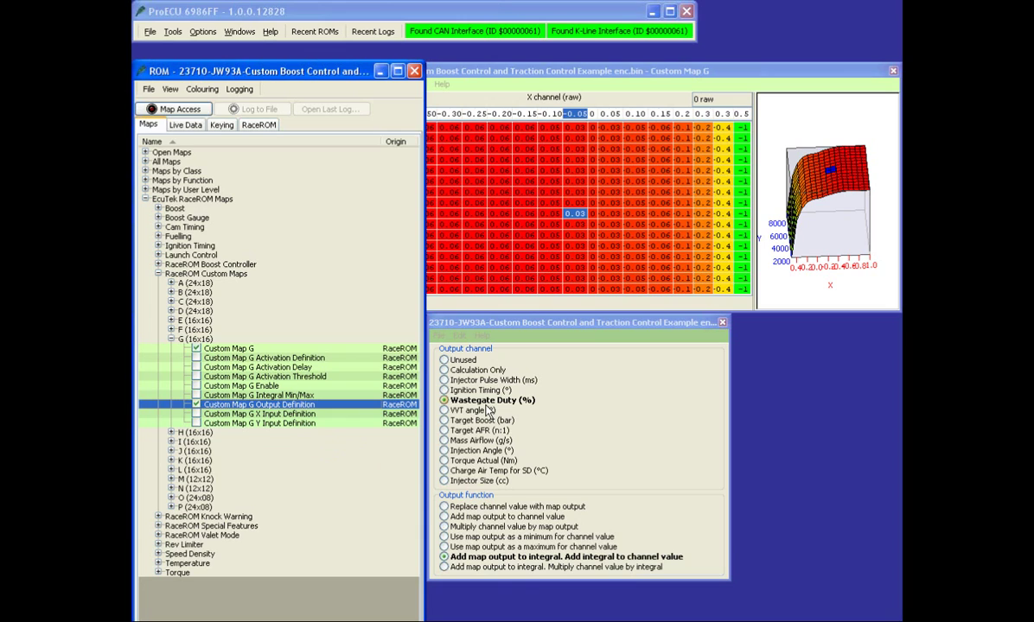
left_click(197, 419)
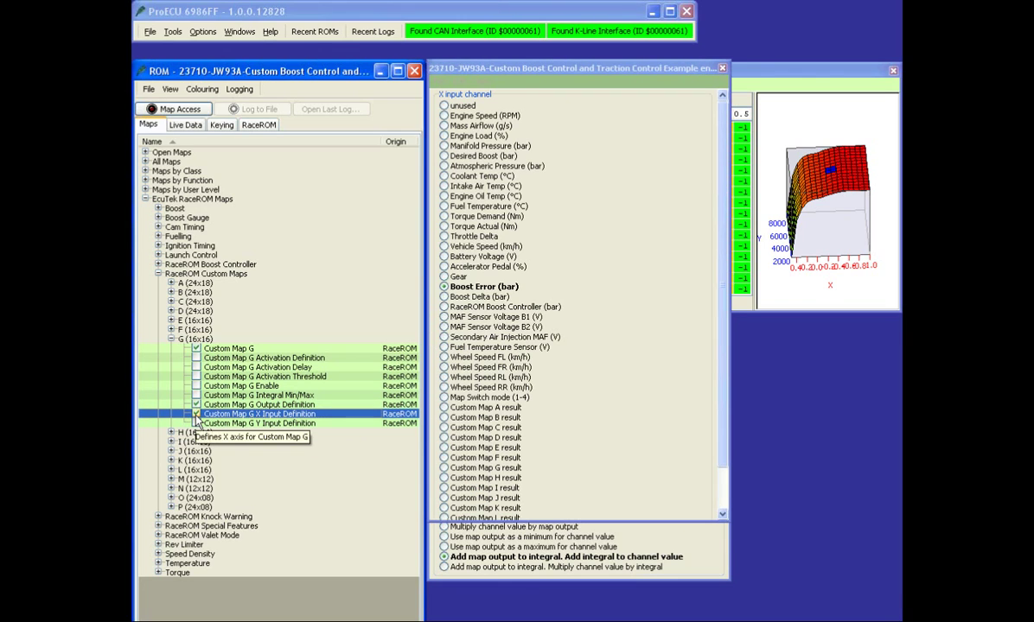
left_click(197, 414)
left_click(197, 423)
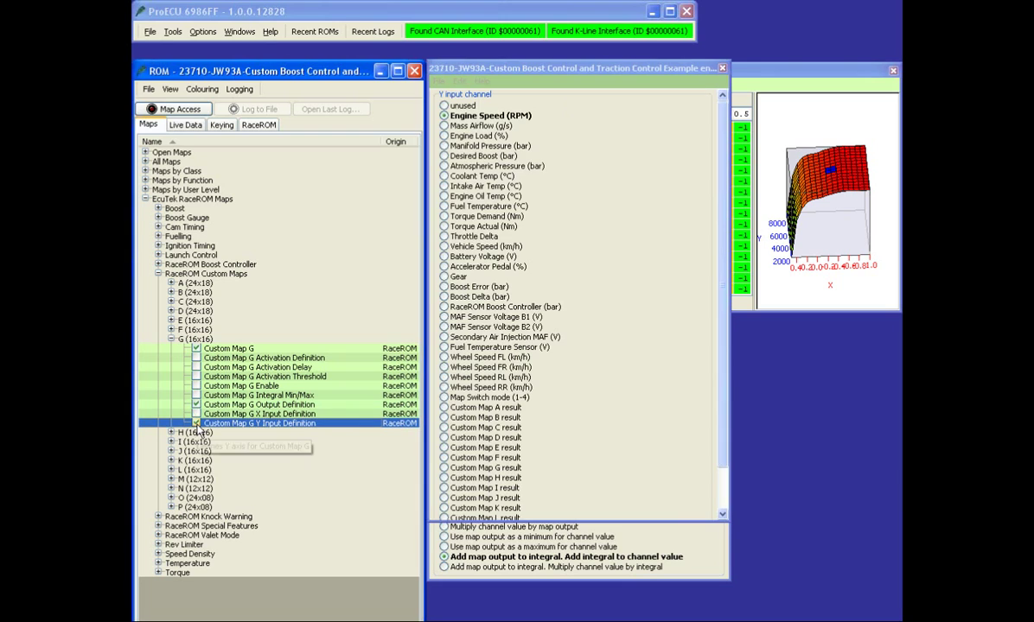
left_click(197, 424)
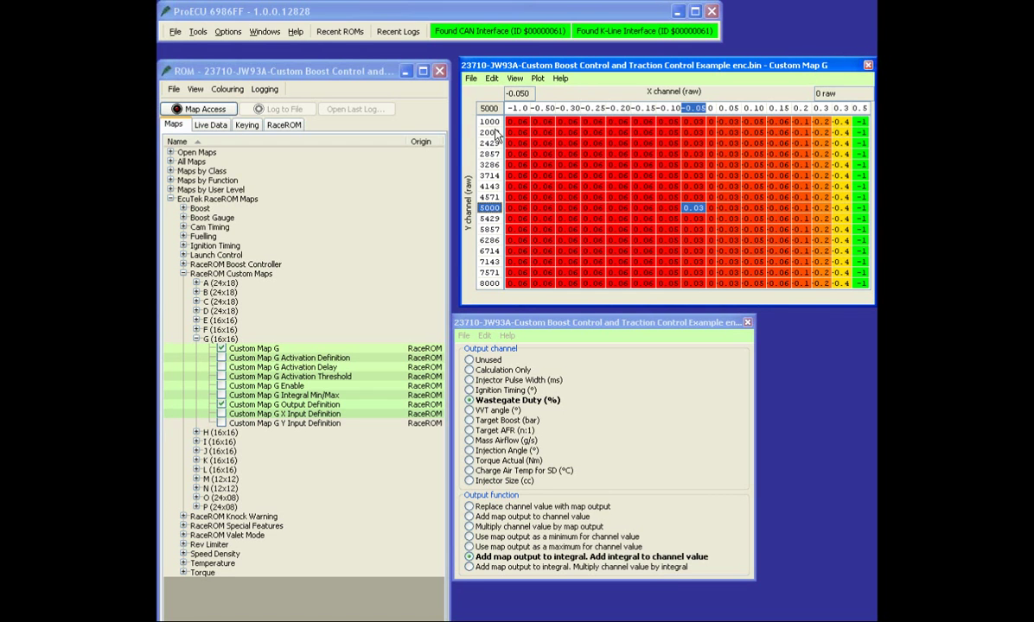
- Examine Custom Map G's engine speed and boost error axes, and select the zero-error cell at 4143 RPM
left_click_drag(490, 132, 489, 283)
left_click_drag(599, 108, 843, 108)
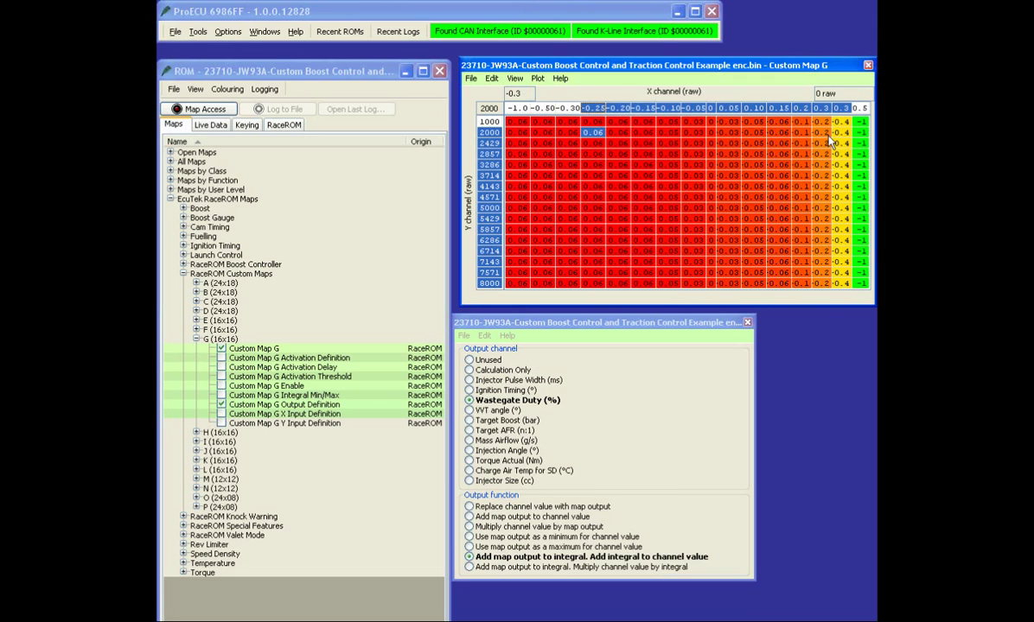
left_click(755, 201)
left_click(711, 186)
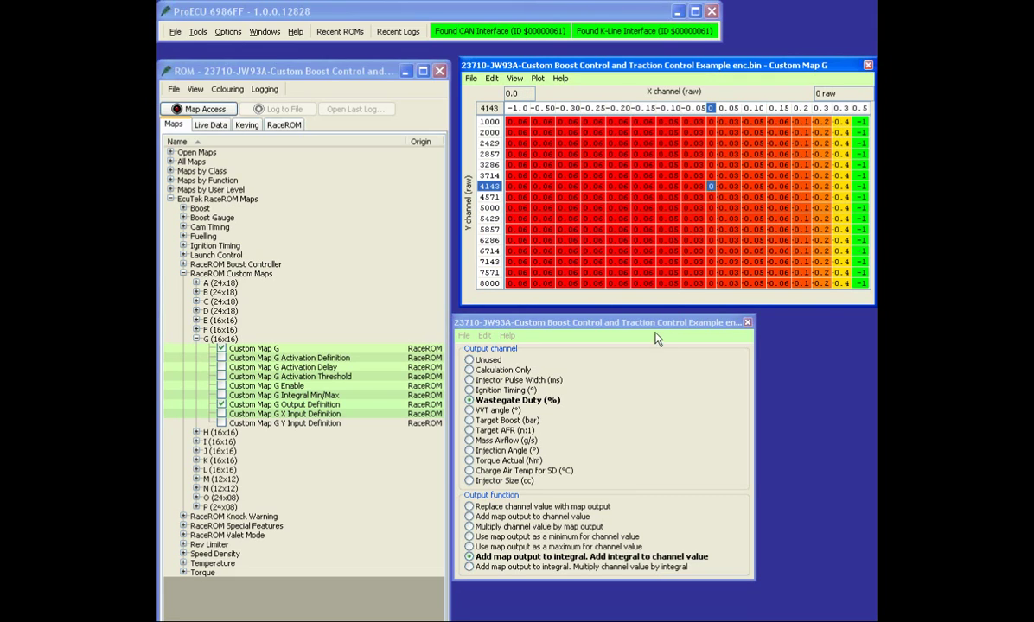
- Display Custom Map G's Integral Min/Max limits, and move and enlarge their window so both values can be read
left_click_drag(658, 323, 680, 327)
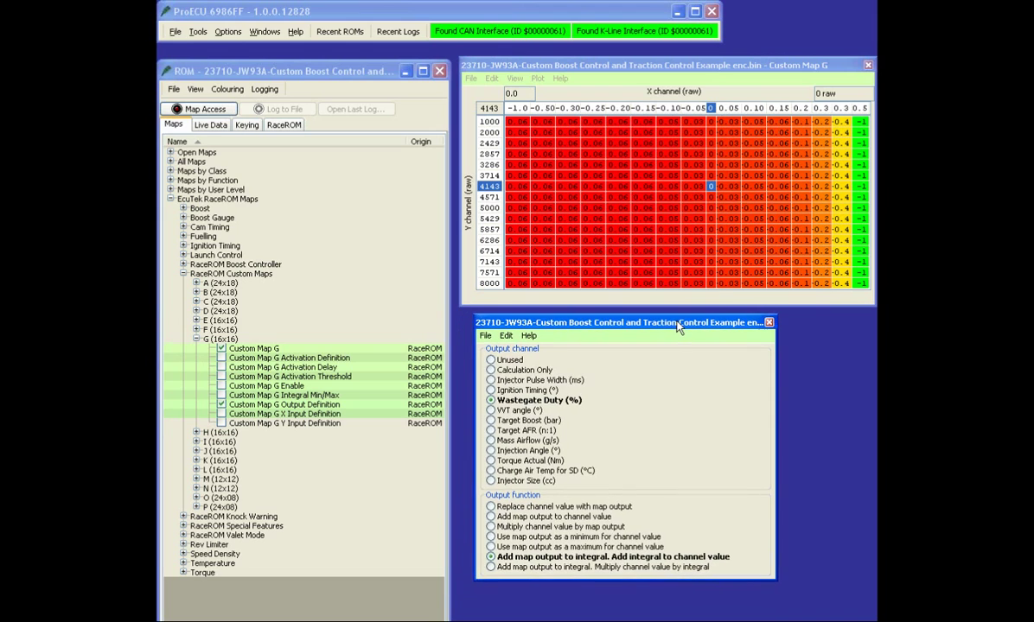
left_click(222, 396)
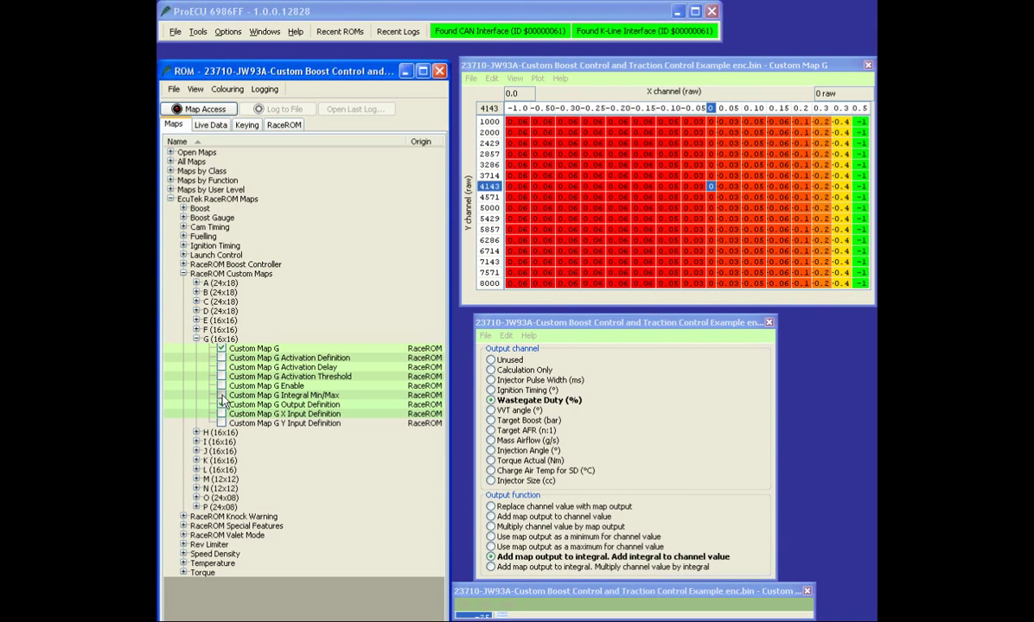
left_click_drag(531, 591, 519, 407)
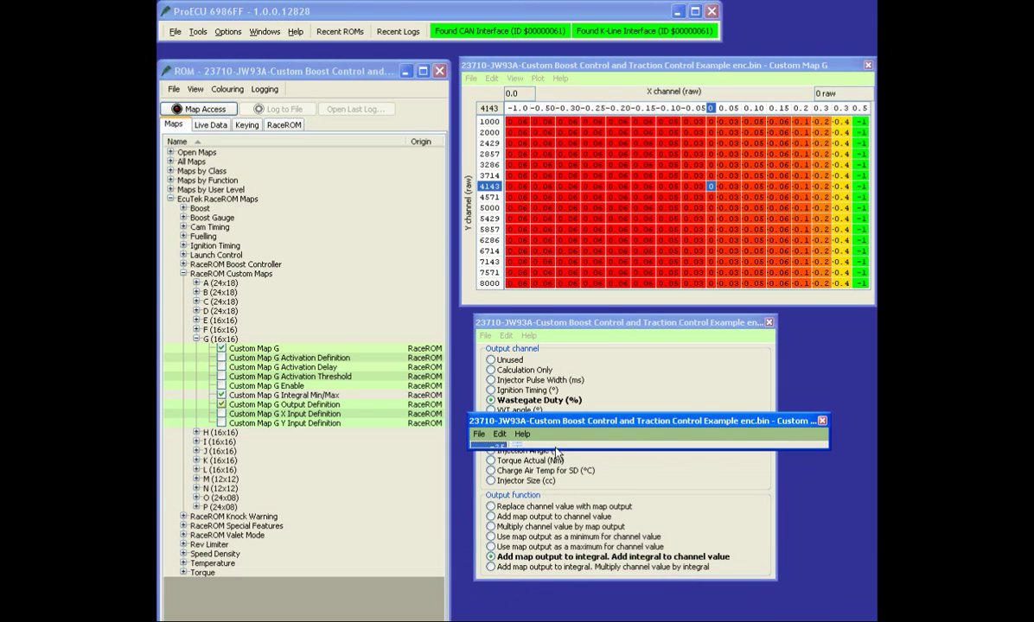
left_click_drag(556, 448, 557, 482)
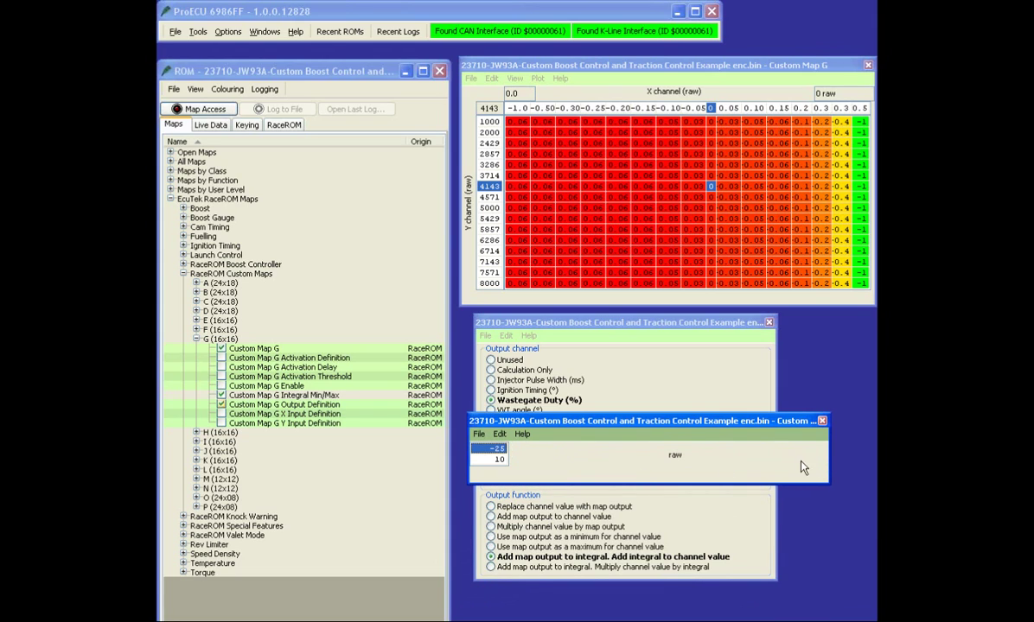
left_click_drag(829, 461, 838, 455)
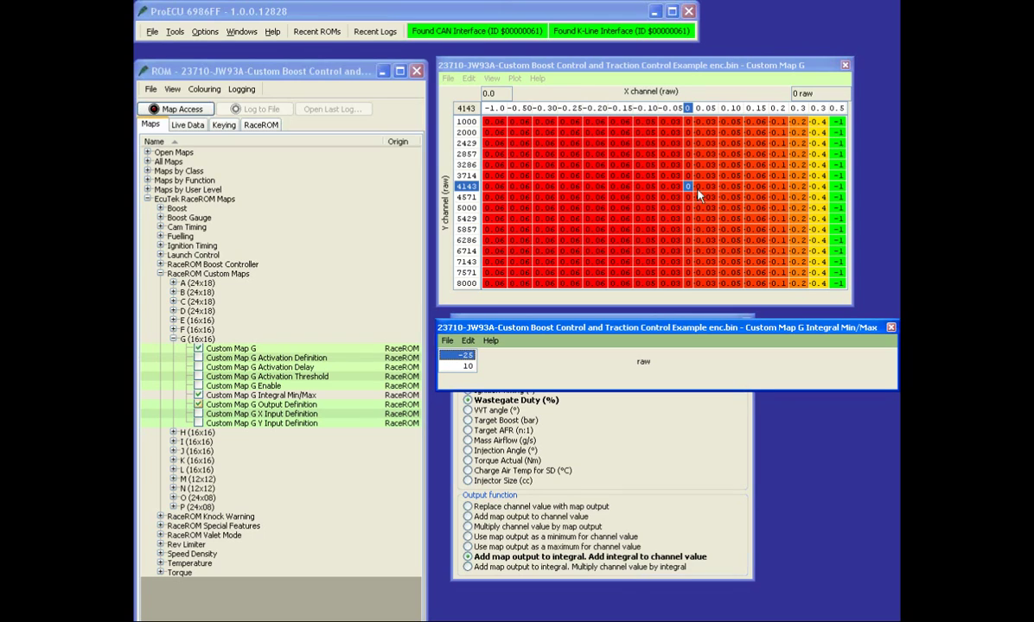
- Compare Custom Map G's integral steps at 4143 RPM for boost errors of 0.15 and 0.2 bar with its Integral Min/Max limits
left_click(758, 189)
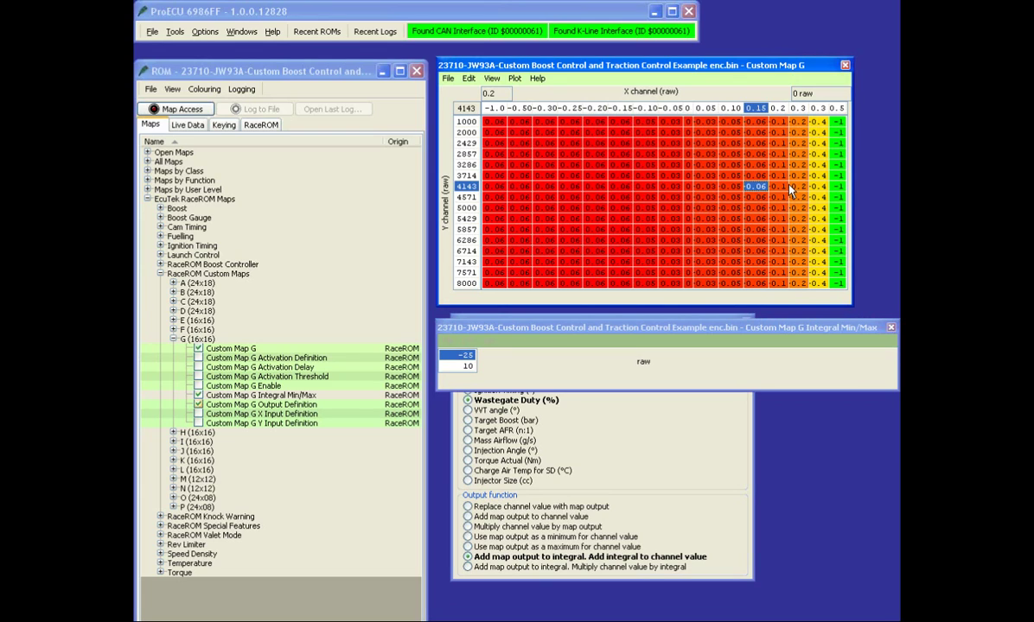
left_click(781, 189)
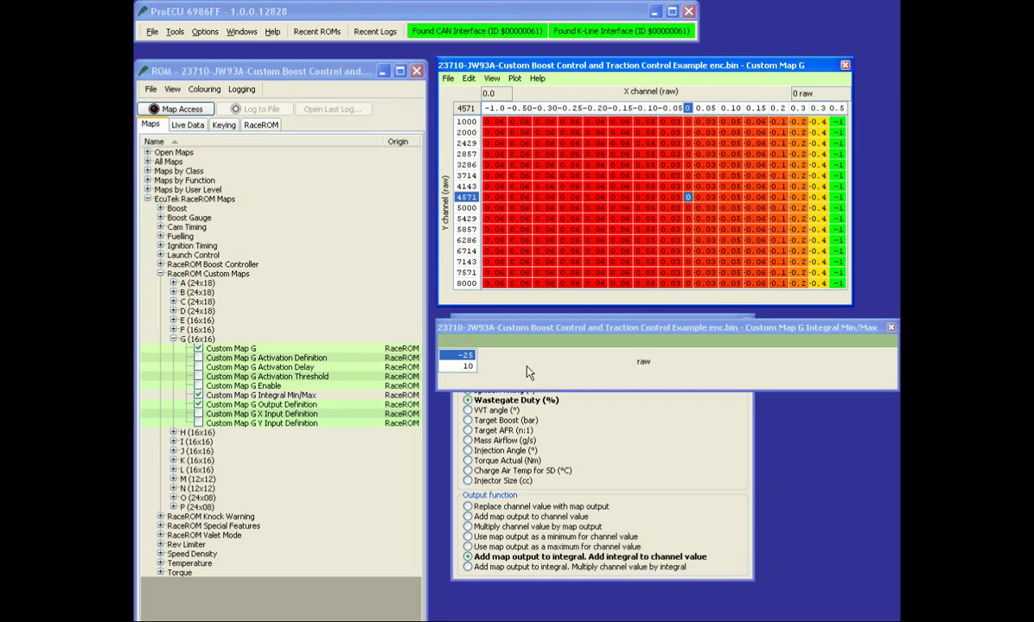
left_click(577, 367)
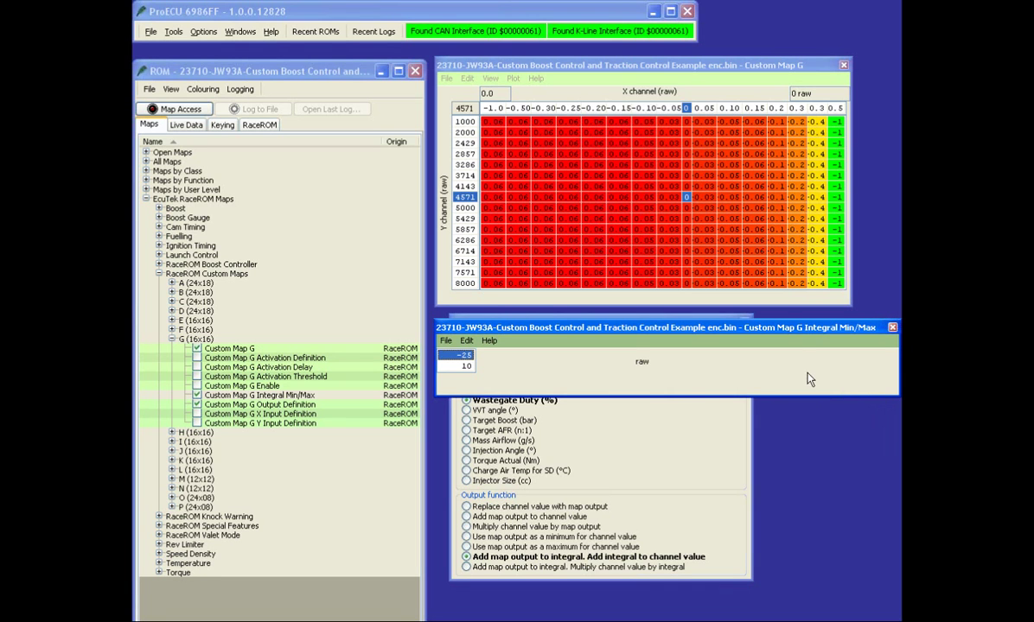
- Check which channels drive Custom Map G's X and Y axes, and return to its Integral Min/Max limits
left_click(690, 199)
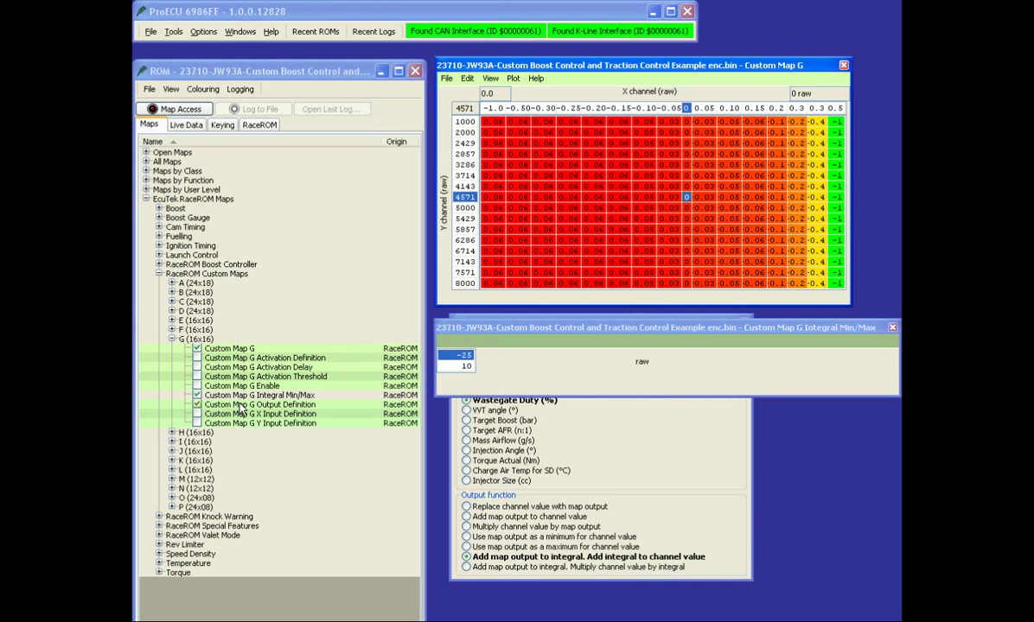
left_click(197, 415)
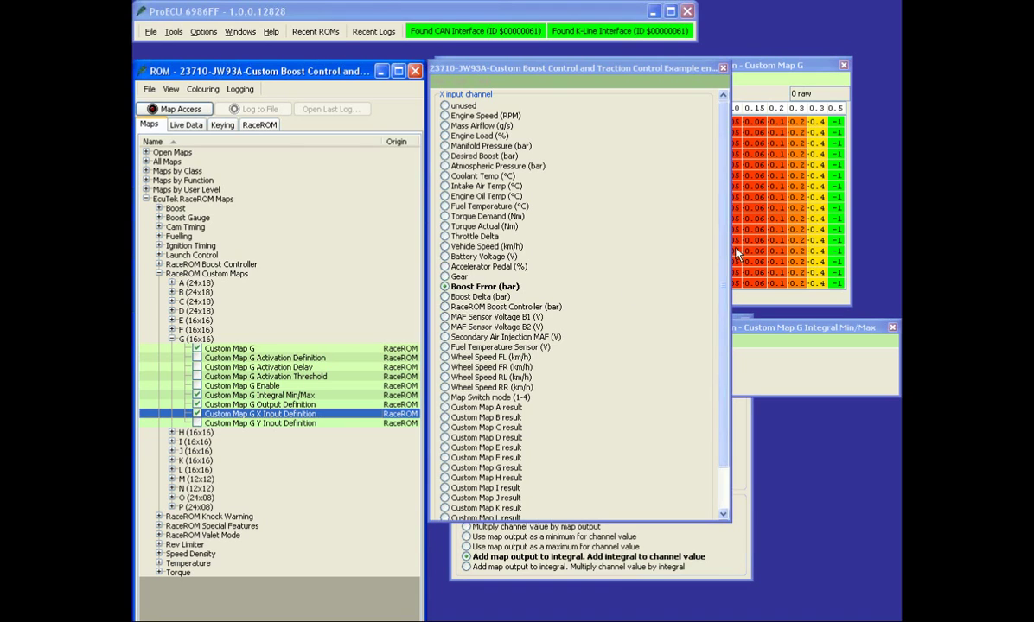
left_click_drag(728, 245, 890, 251)
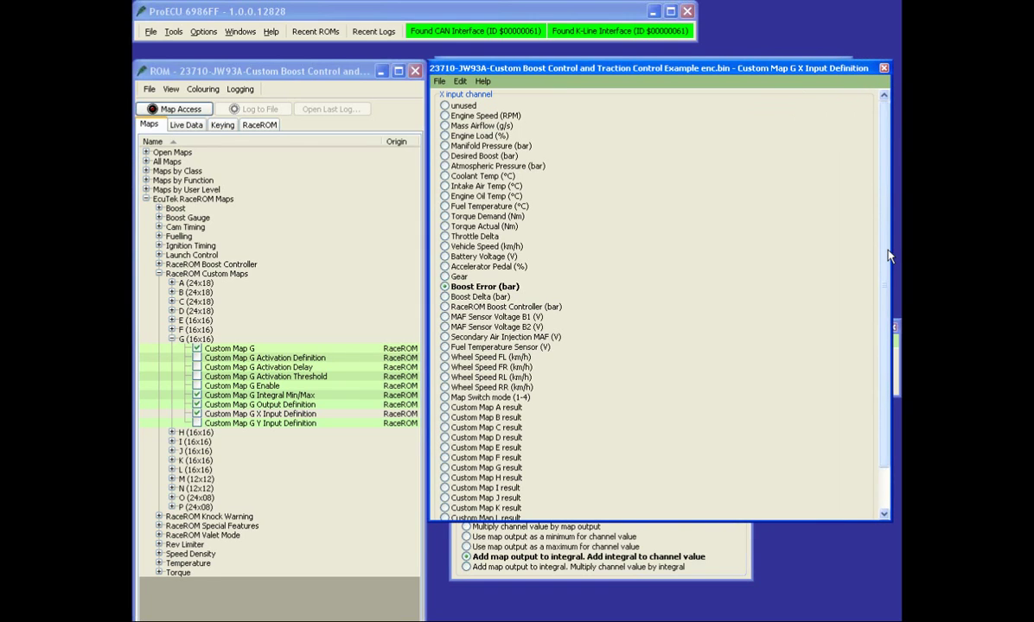
left_click(197, 423)
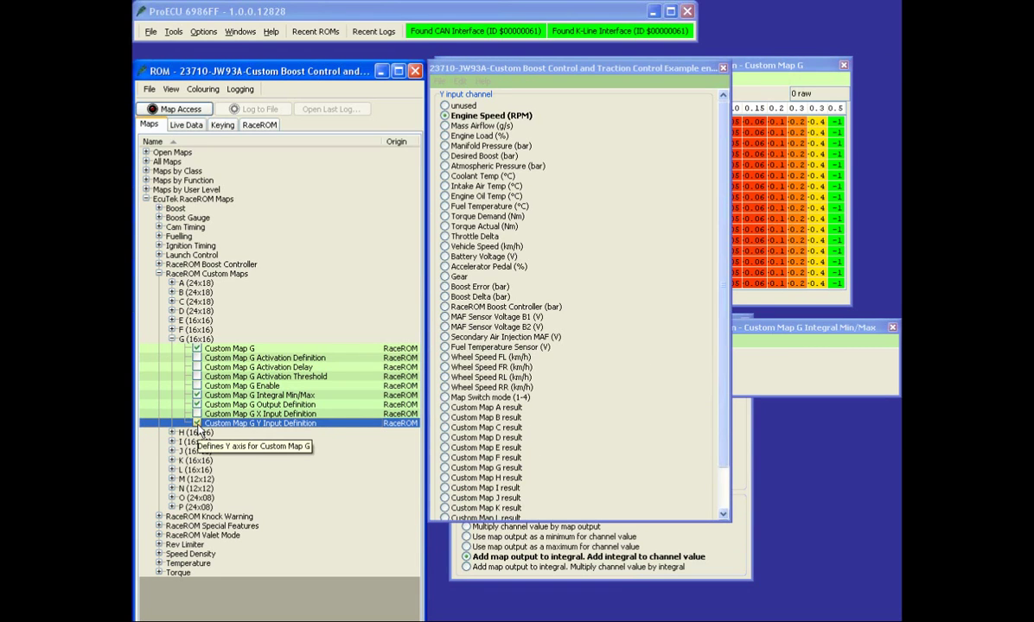
left_click(197, 423)
left_click(617, 348)
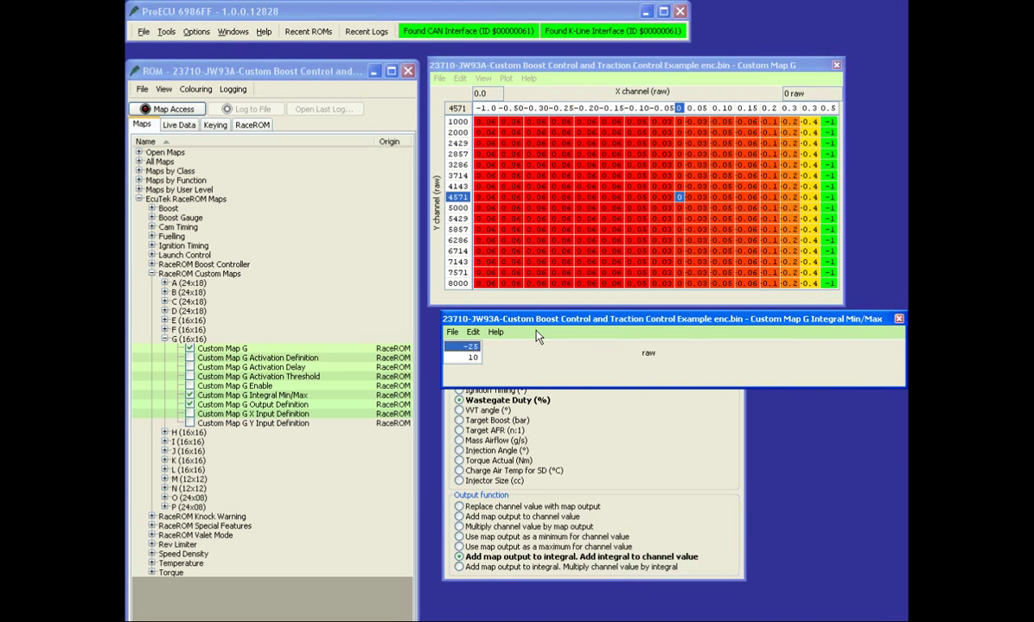
left_click(471, 348)
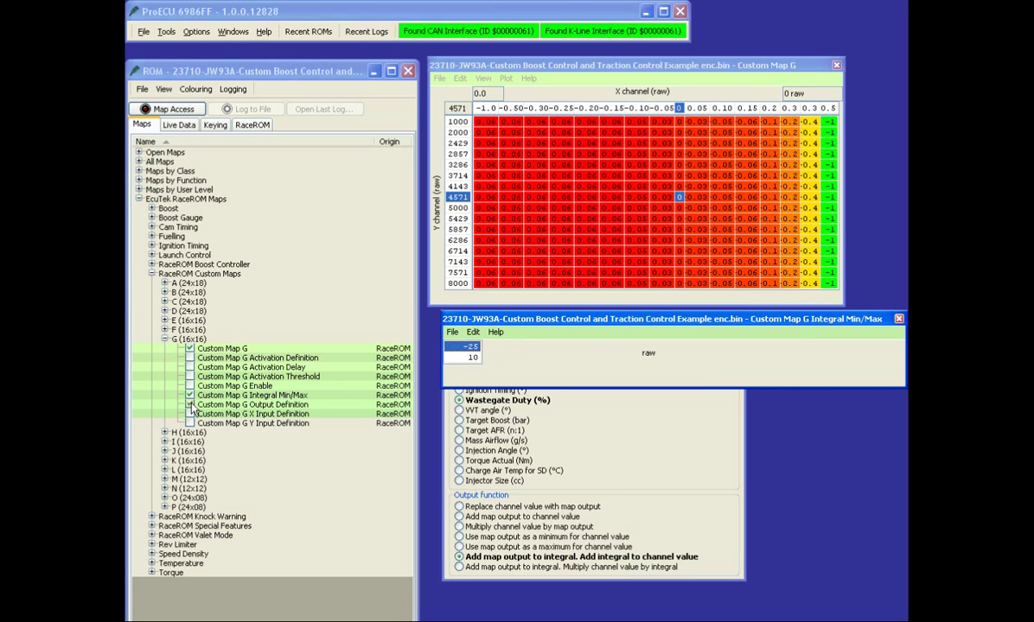
- Open Custom Map G's Activation Definition, close its Output Definition, enlarge the window and choose Boost Error (bar) as the activation channel
left_click(190, 358)
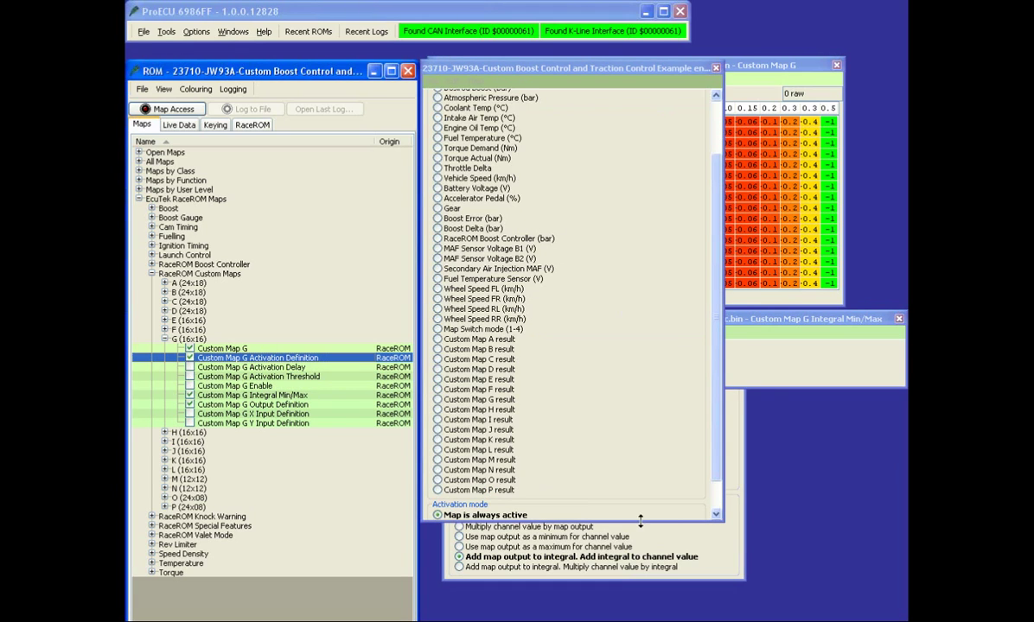
left_click(644, 553)
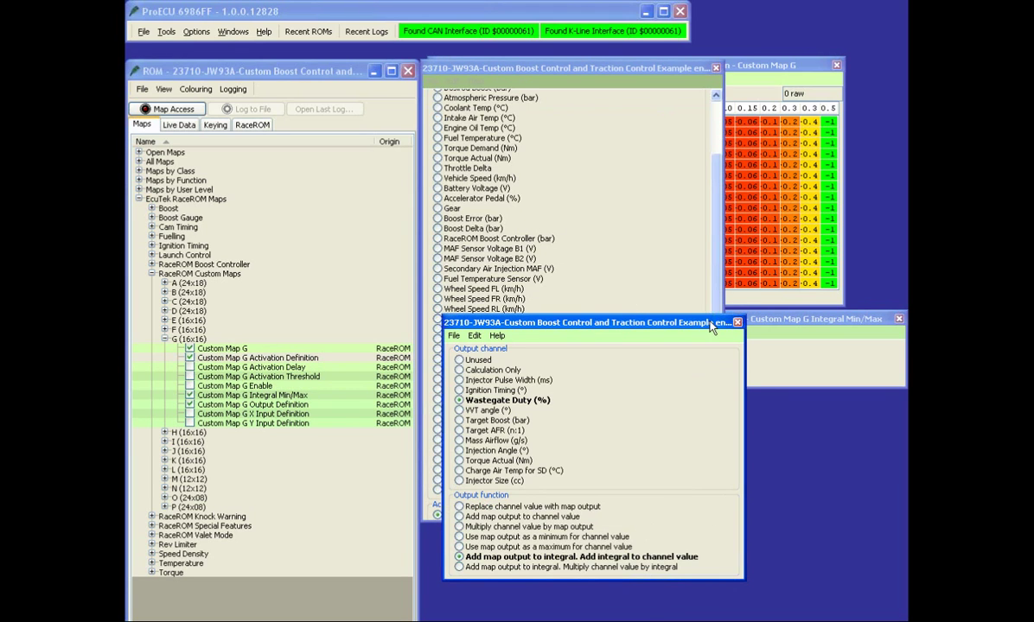
left_click(737, 323)
left_click_drag(575, 521, 575, 613)
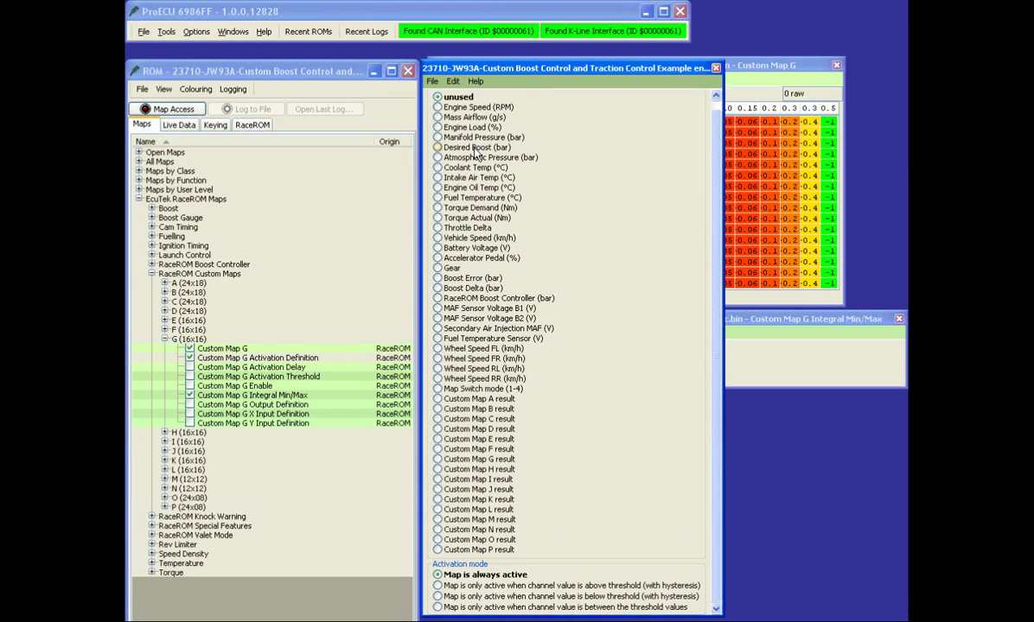
left_click(438, 278)
- Set Custom Map G's Activation Threshold values to 0.200 and -0.200, keeping both readable beside the Activation Definition
left_click(190, 378)
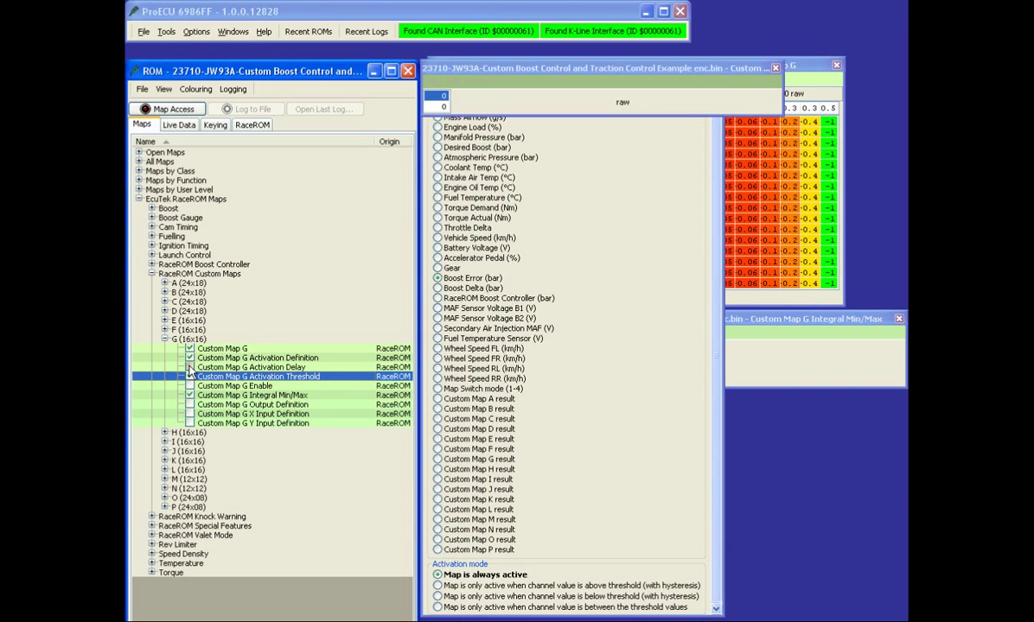
left_click(206, 367)
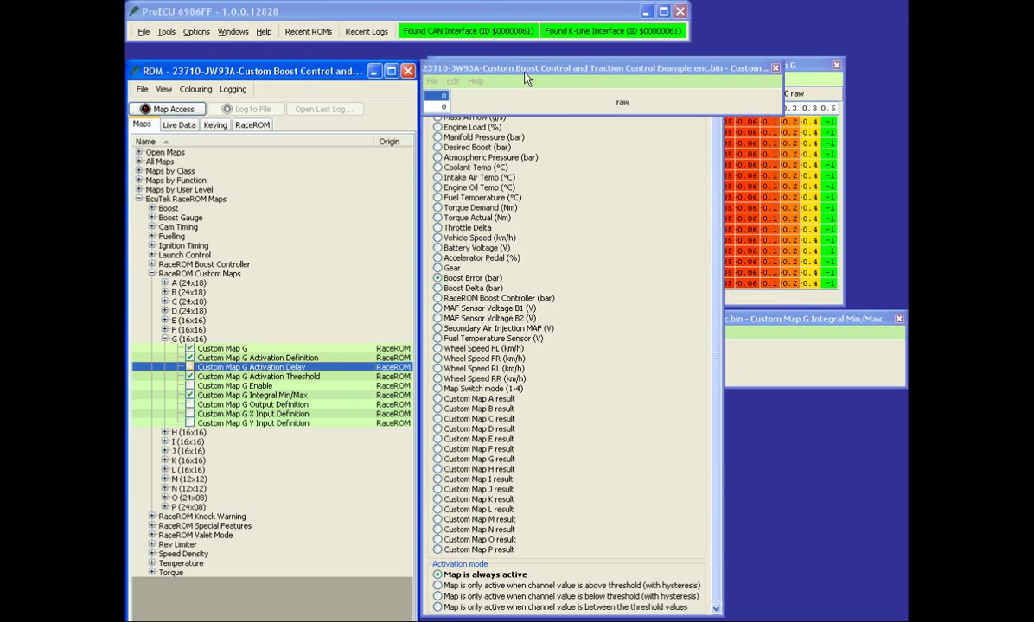
left_click_drag(525, 74, 628, 268)
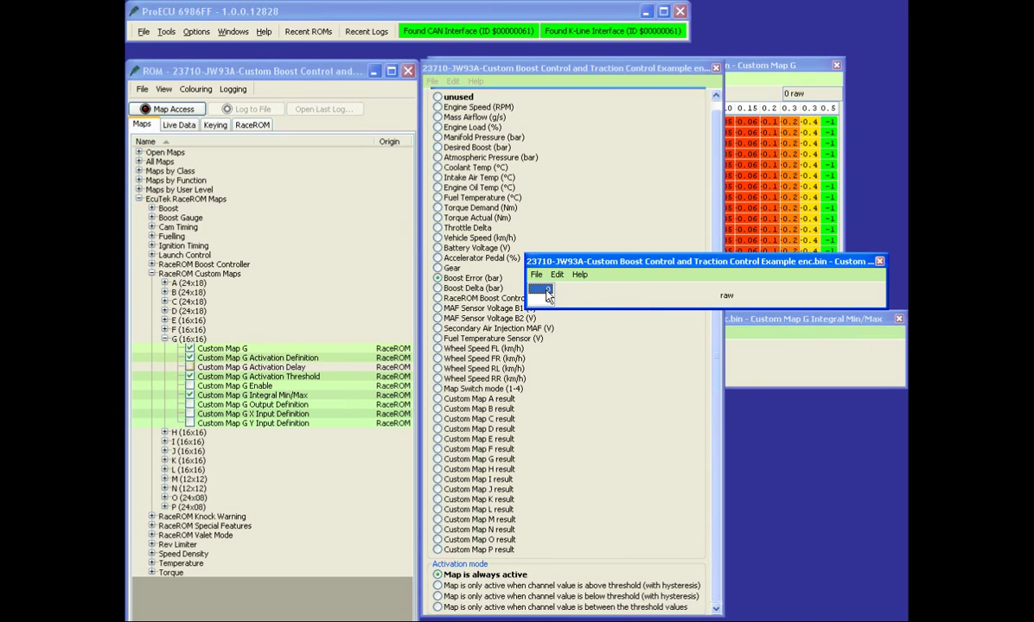
mouse_move(547, 296)
type("-")
key("Return")
double_click(190, 378)
left_click_drag(556, 70, 642, 254)
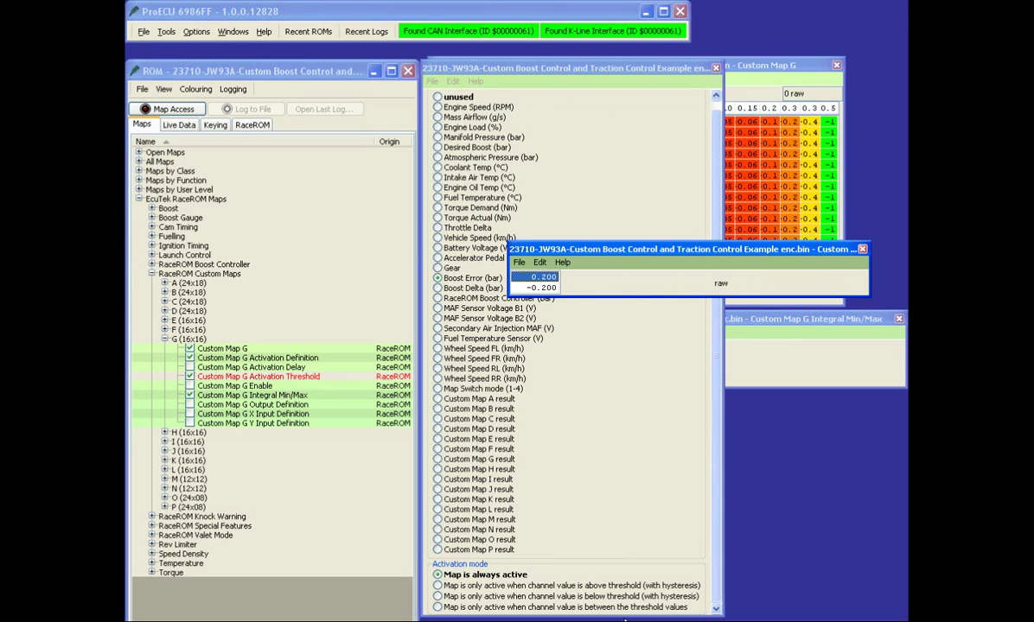
- Make Custom Map G active only when the channel value is between the threshold values, and widen the Activation Threshold window
left_click(437, 608)
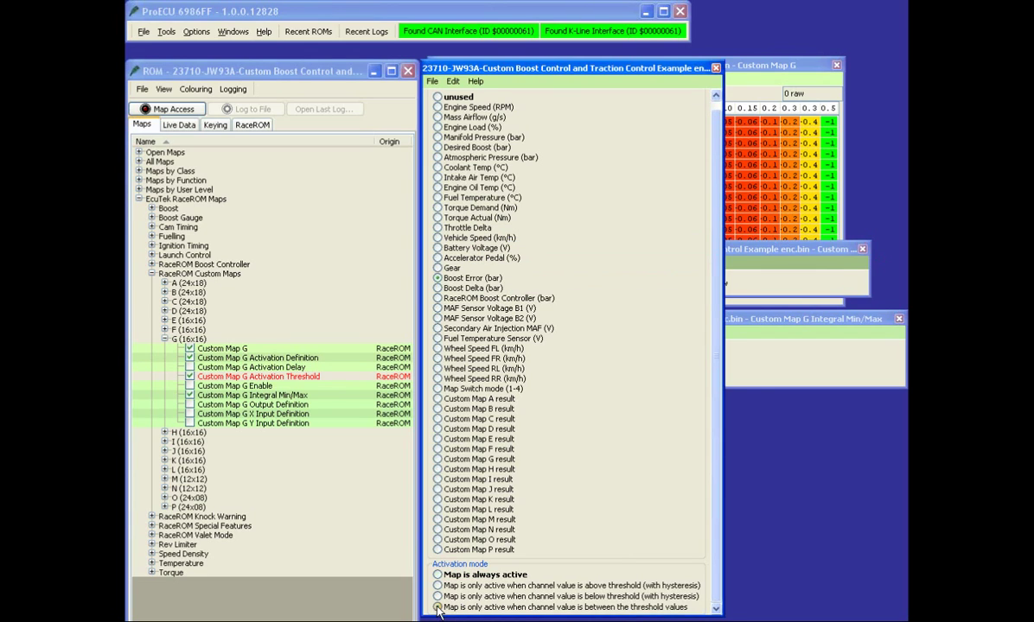
left_click_drag(800, 251, 827, 400)
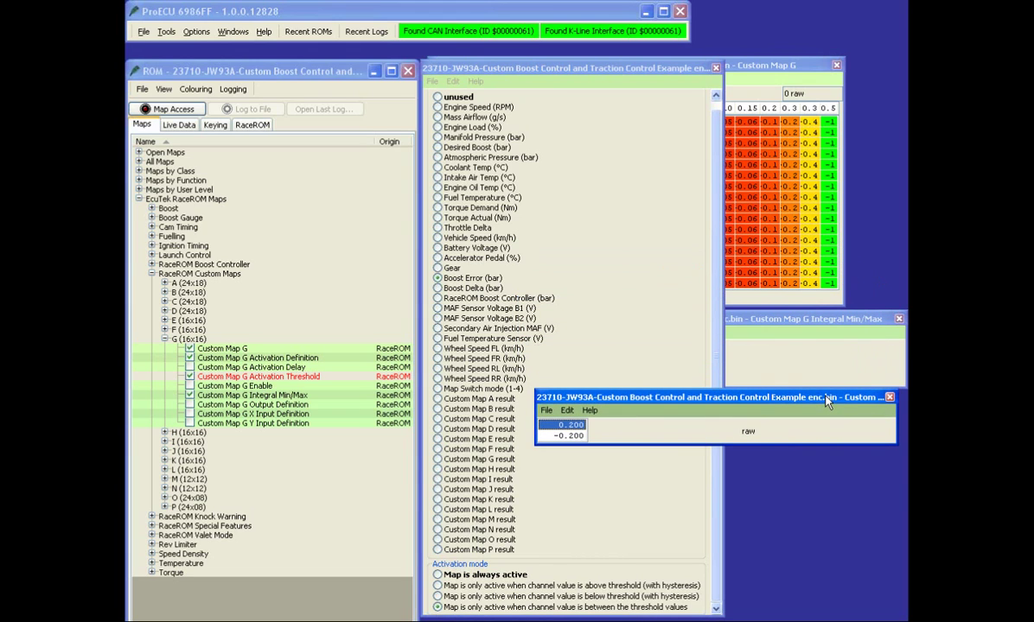
left_click_drag(658, 402, 492, 355)
left_click_drag(732, 389, 867, 394)
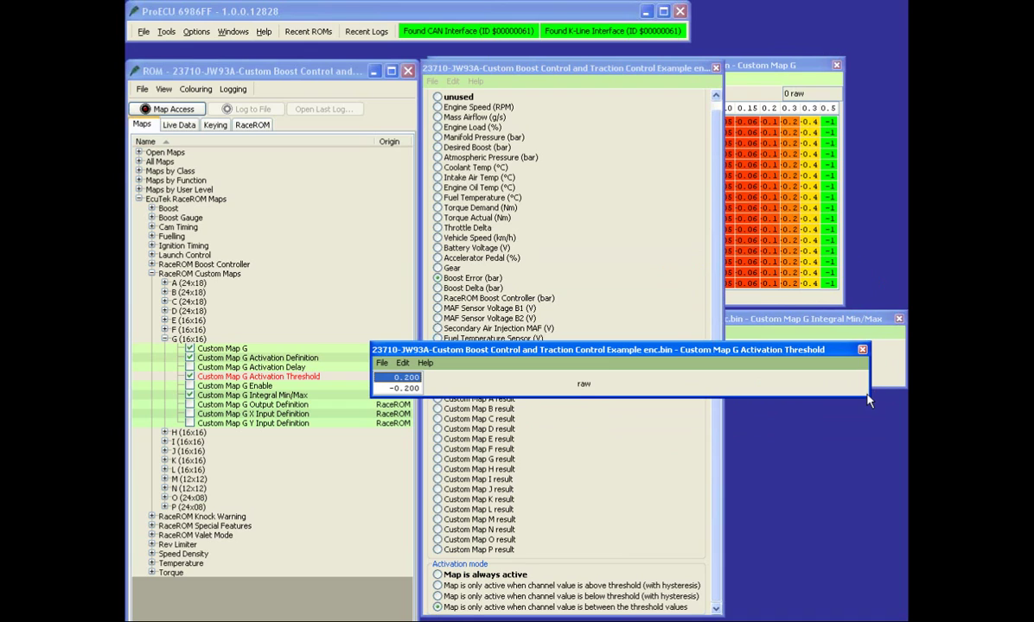
- Close Custom Map G's activation and integral limit windows, discarding the Activation Definition changes, and collapse the G map group
left_click(862, 350)
left_click(716, 67)
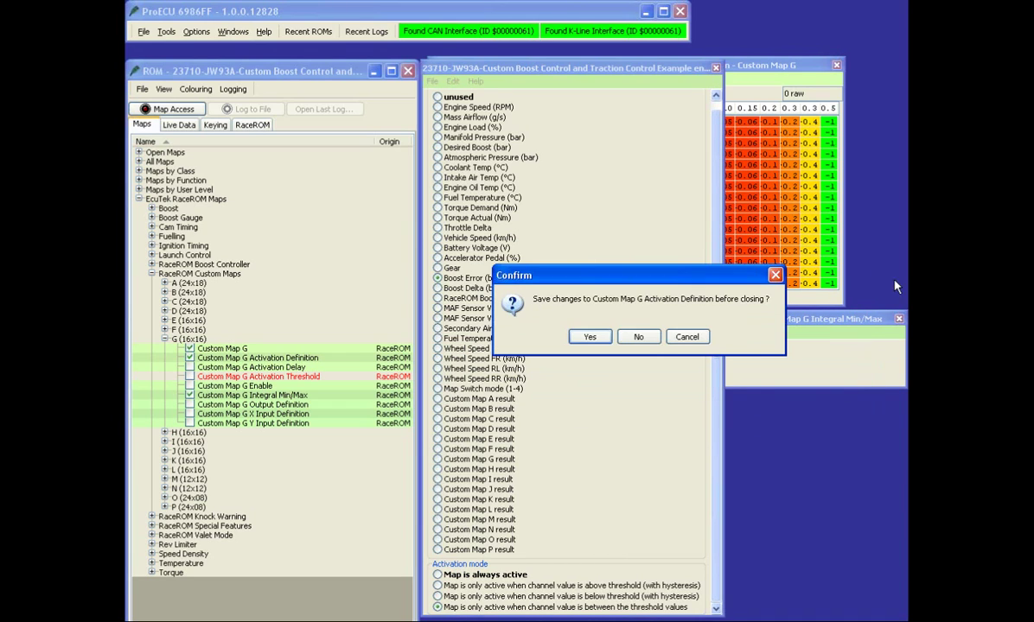
left_click(638, 337)
left_click(900, 317)
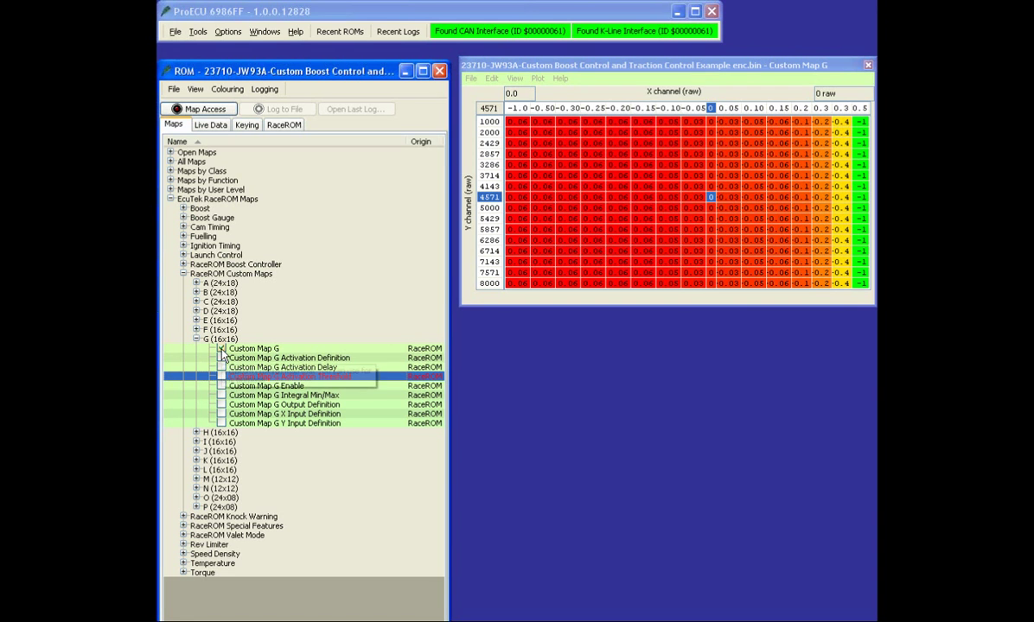
left_click(196, 339)
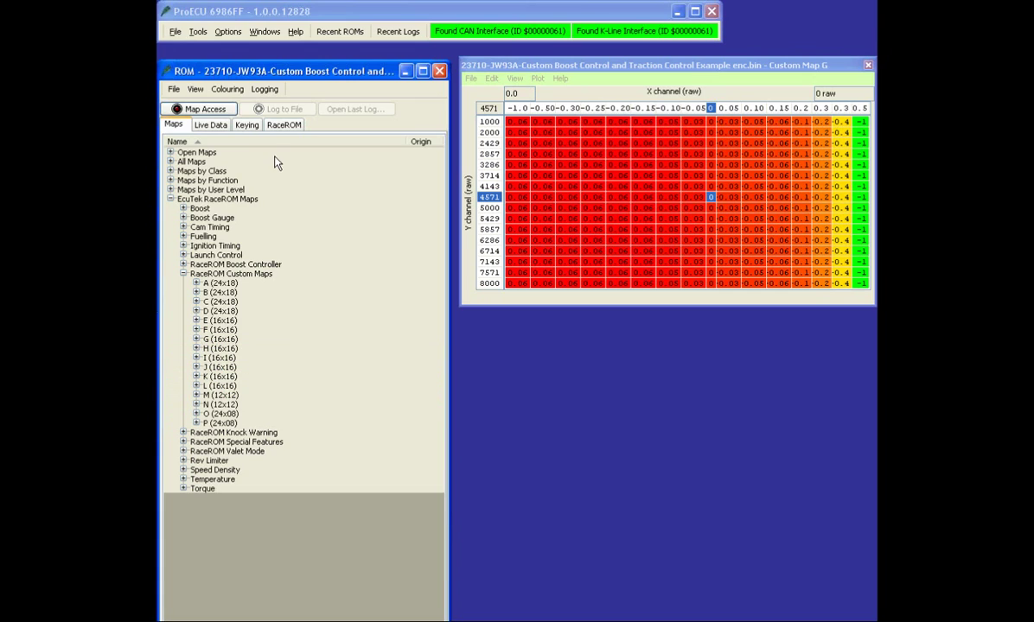
- Read the ROM description's entries for Maps G, M and N, and return to the map list
left_click(236, 125)
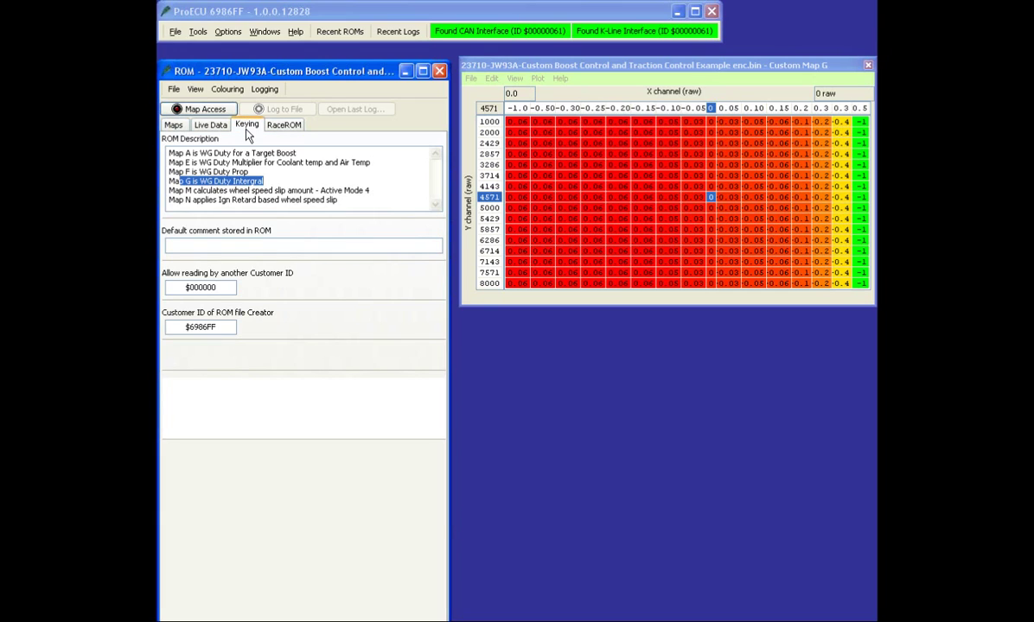
left_click(274, 185)
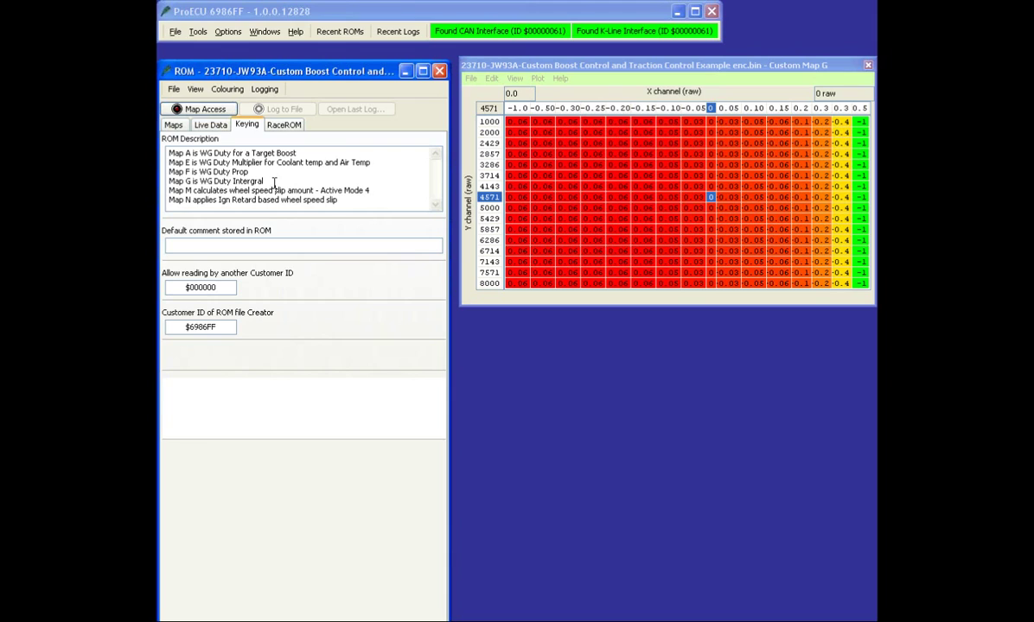
left_click(174, 125)
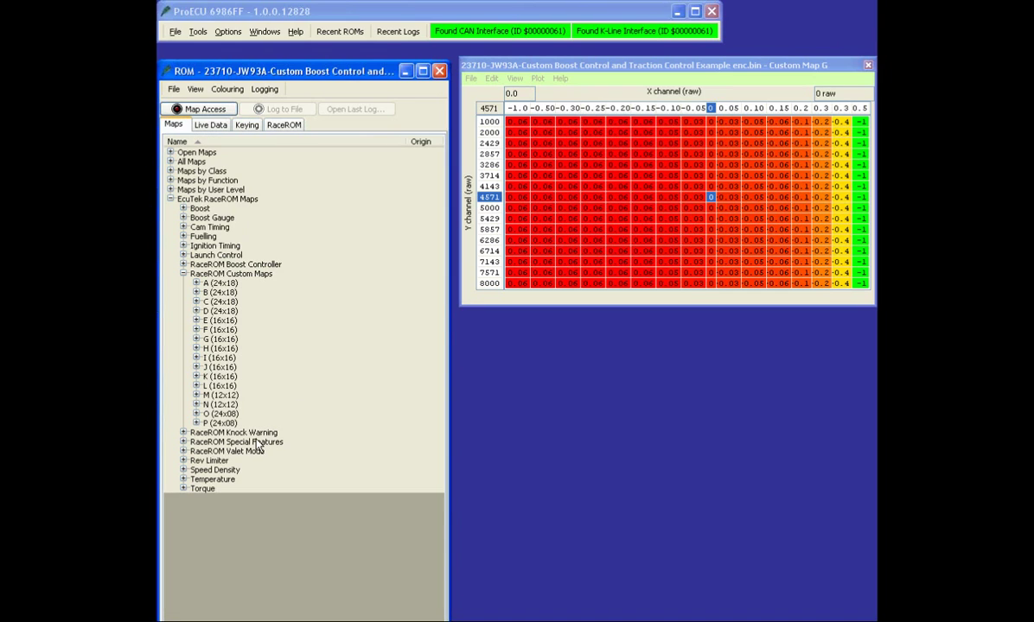
left_click(247, 127)
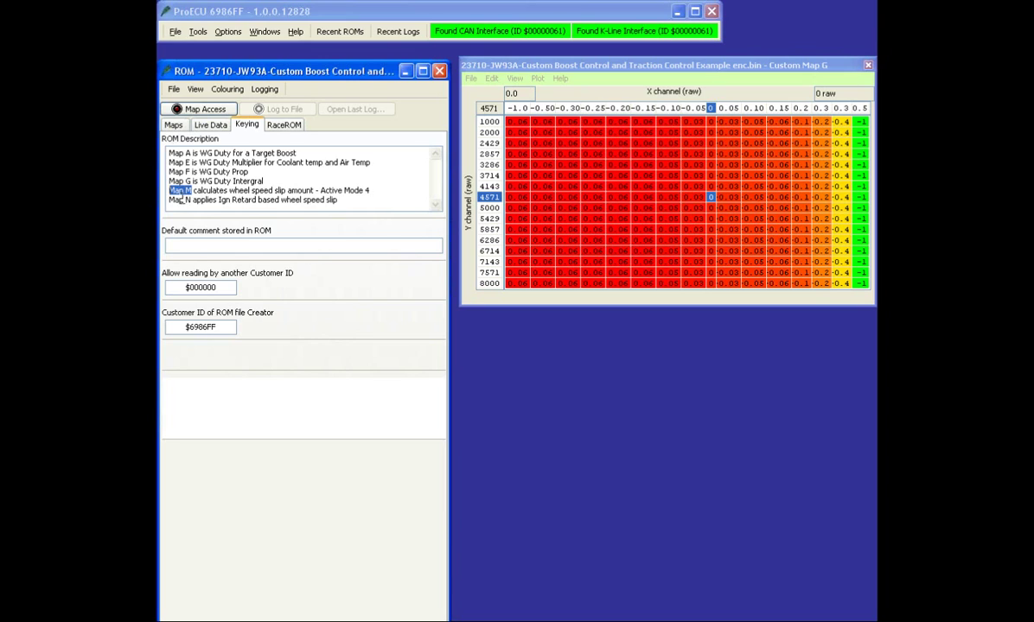
left_click_drag(194, 198, 164, 198)
left_click(170, 125)
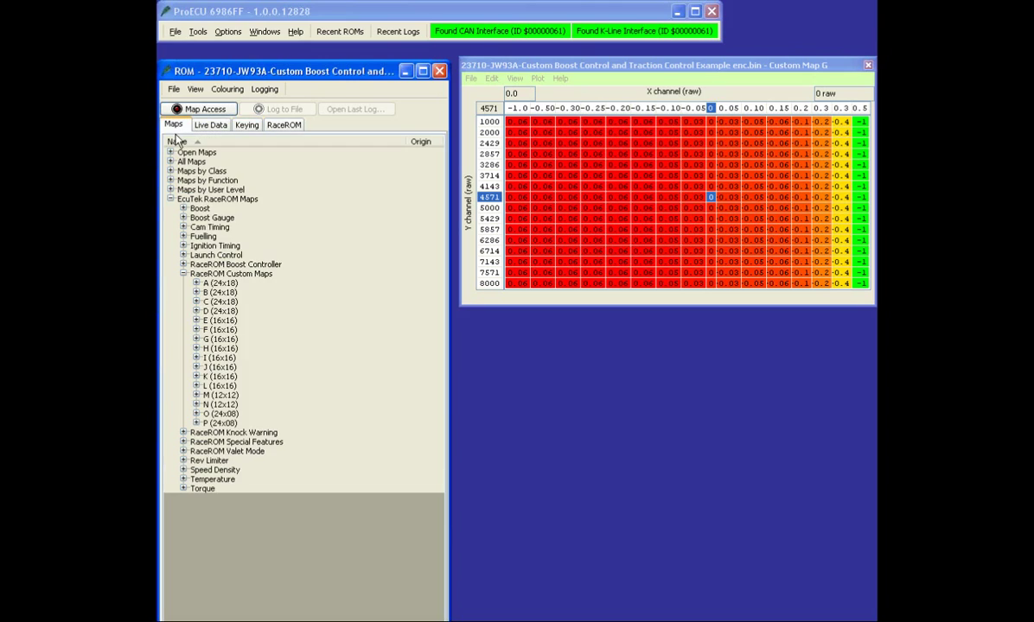
- Display Custom Map M with its 3D surface plot, rotate the surface and select the cell at X 50, Y 50
left_click(196, 395)
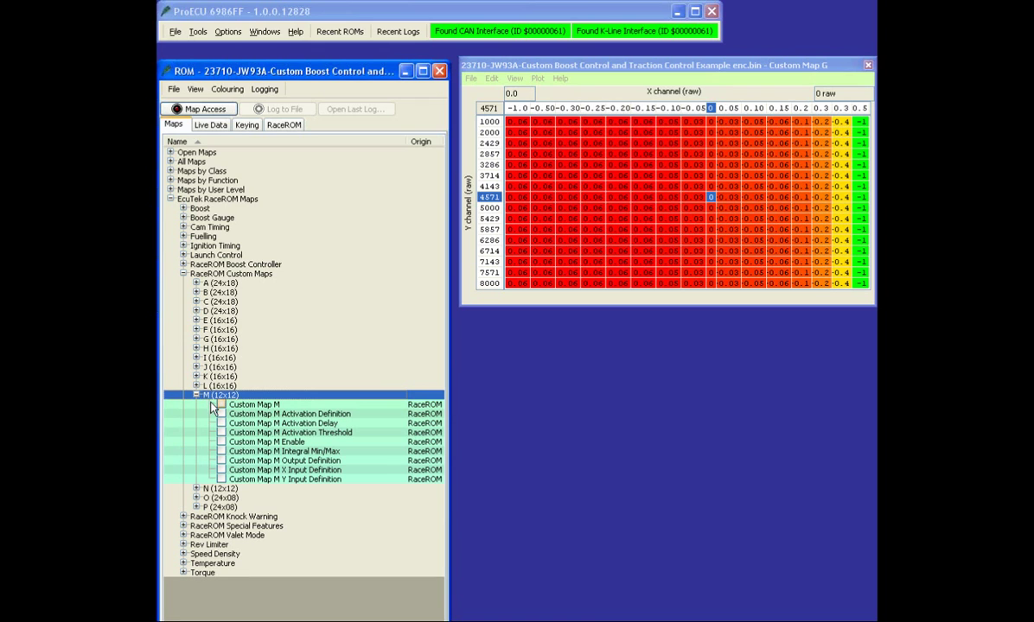
left_click(222, 405)
left_click_drag(508, 298, 548, 71)
left_click(537, 79)
left_click_drag(735, 219, 766, 242)
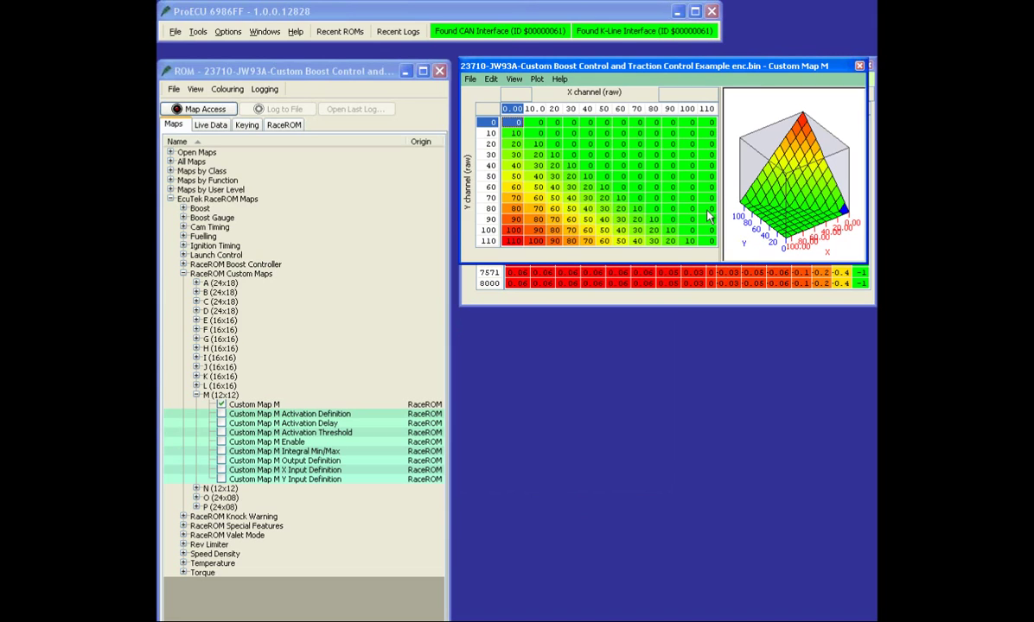
left_click(606, 176)
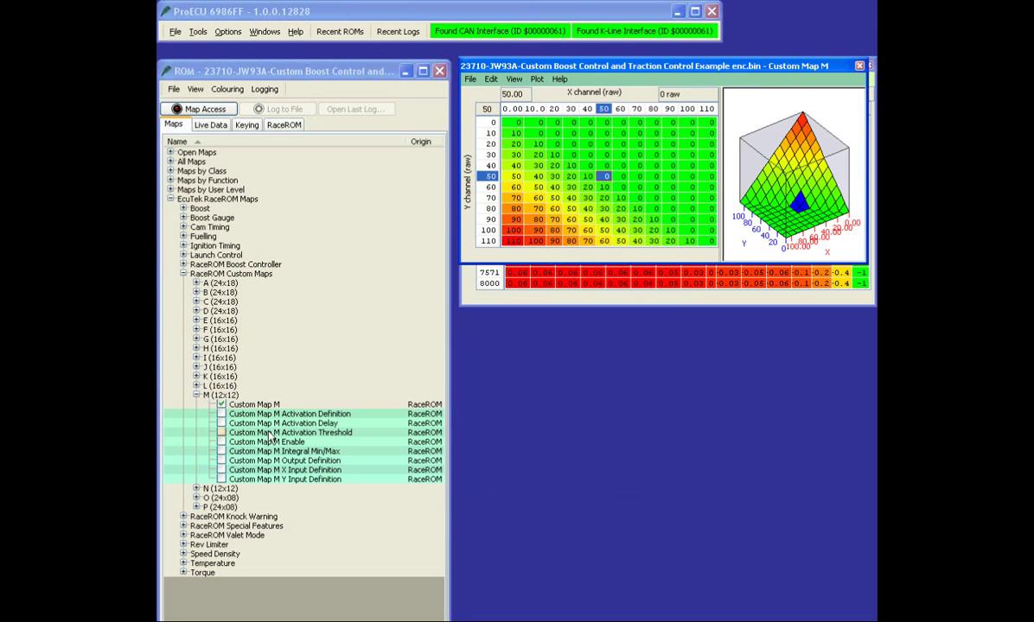
- Check Custom Map M's enable conditions, and its output channel and output function
left_click(221, 441)
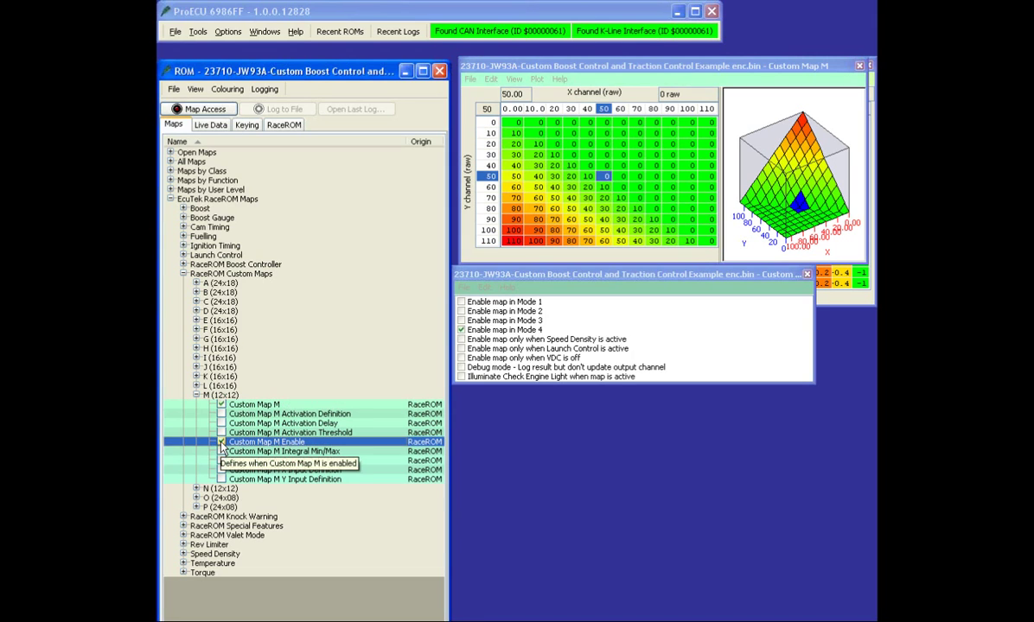
left_click(221, 442)
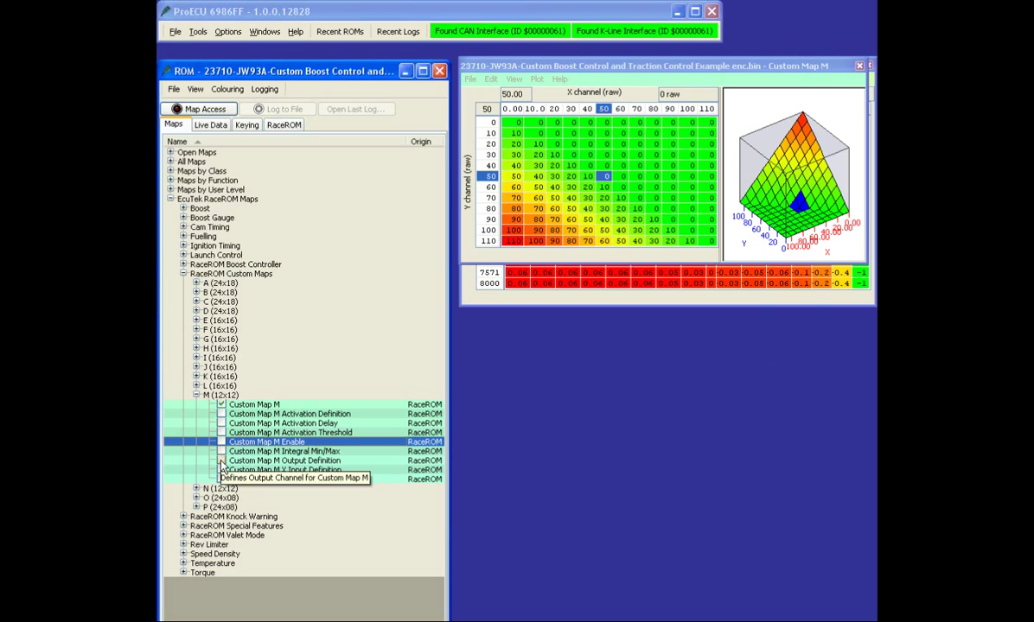
left_click(222, 462)
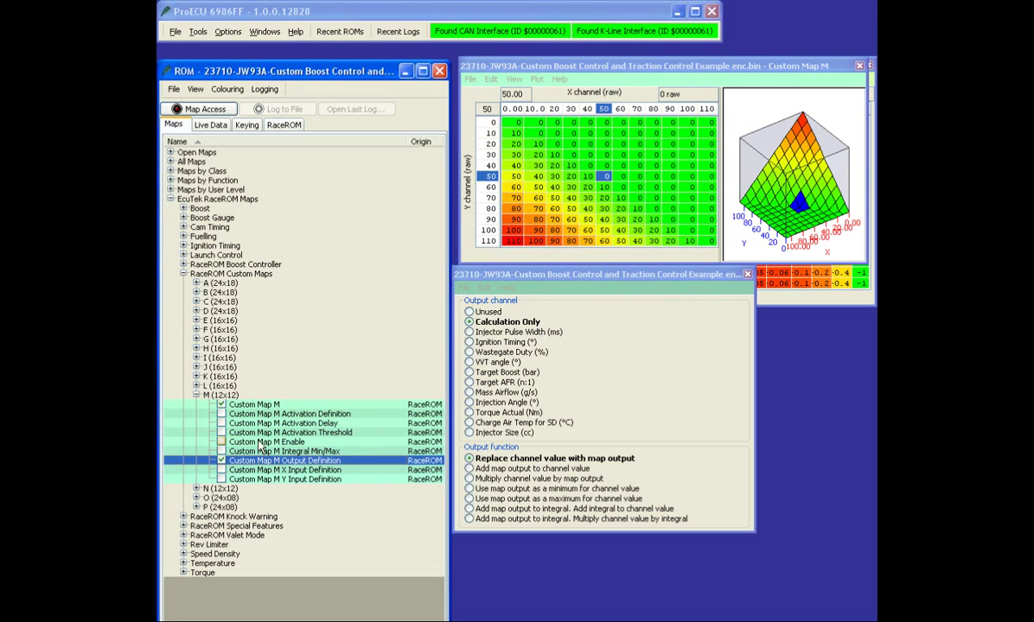
left_click(221, 460)
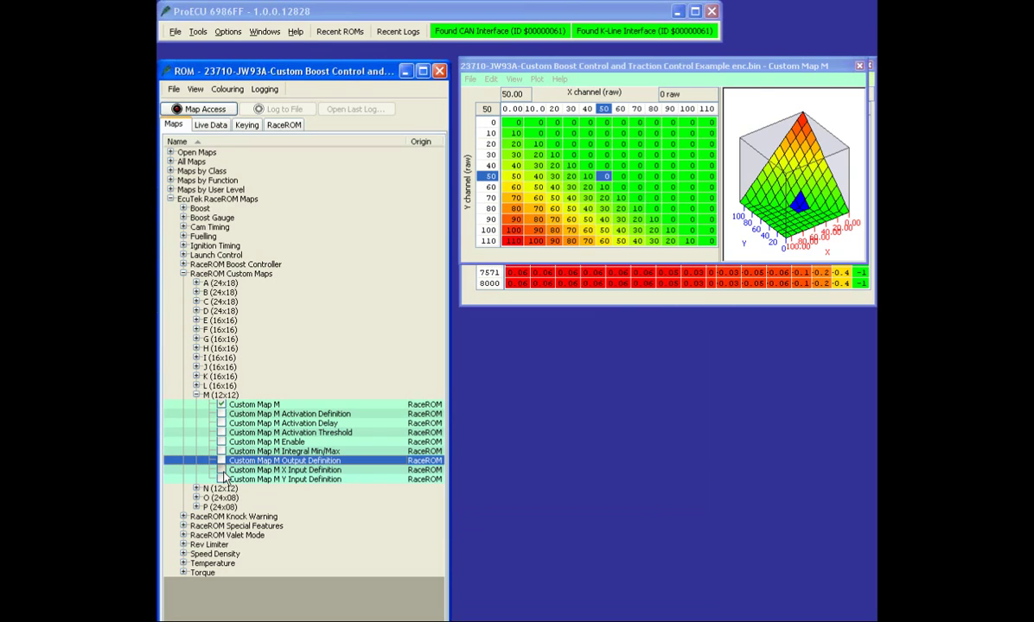
- Check which wheel speed channels drive Custom Map M's X and Y axes, and highlight X axis values 20 to 100
left_click(221, 470)
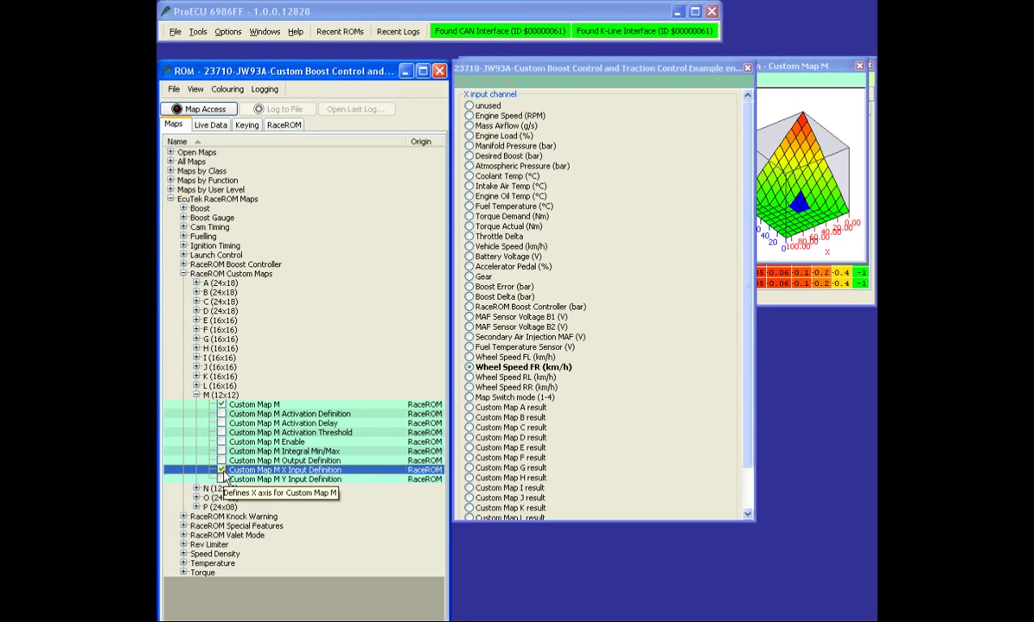
left_click(222, 471)
left_click(222, 480)
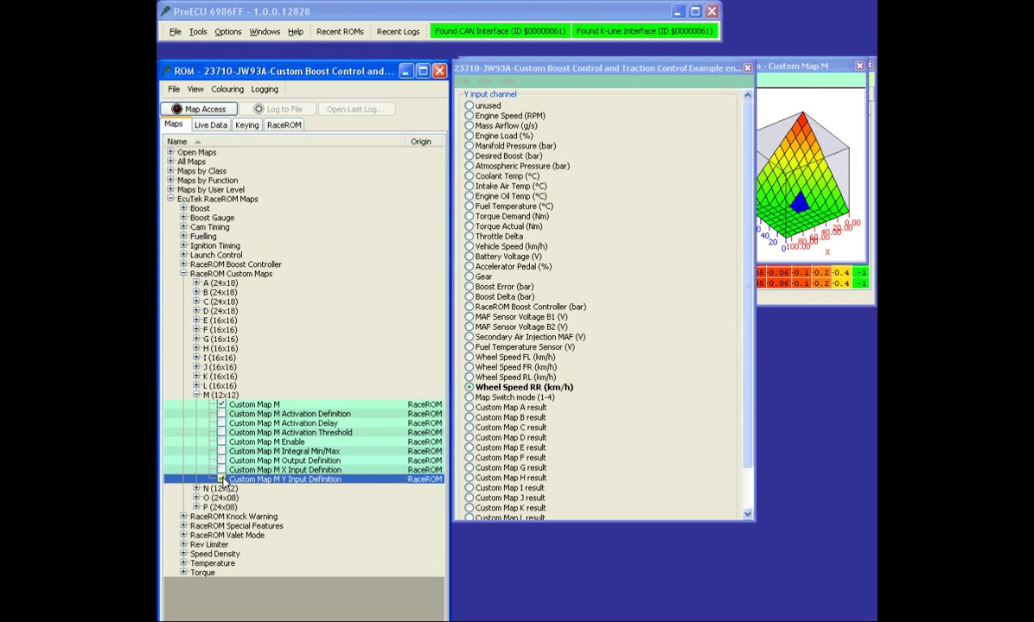
left_click(221, 480)
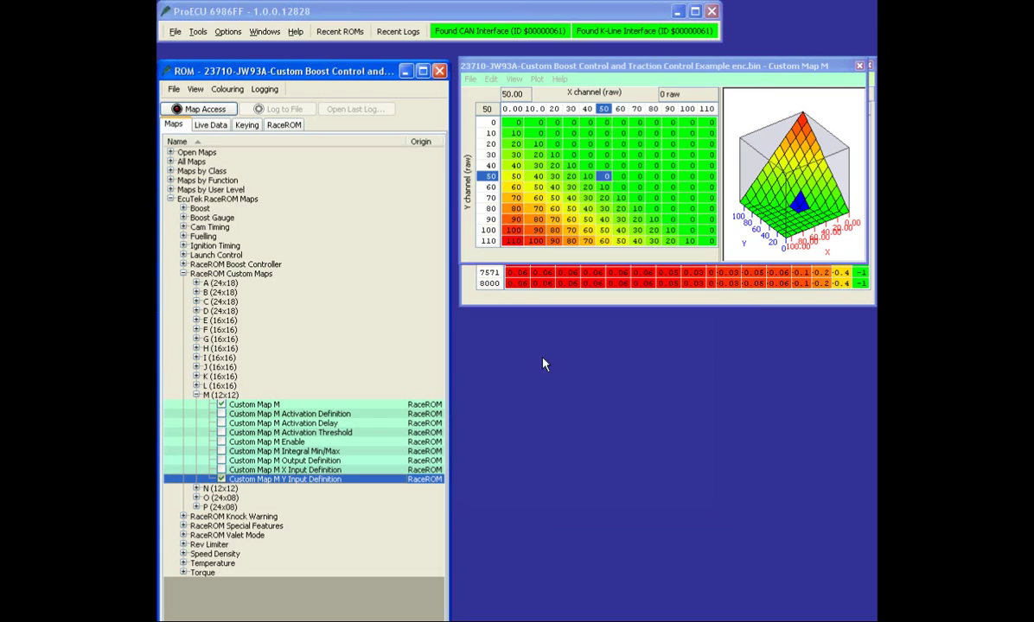
left_click(568, 115)
left_click_drag(554, 108, 686, 108)
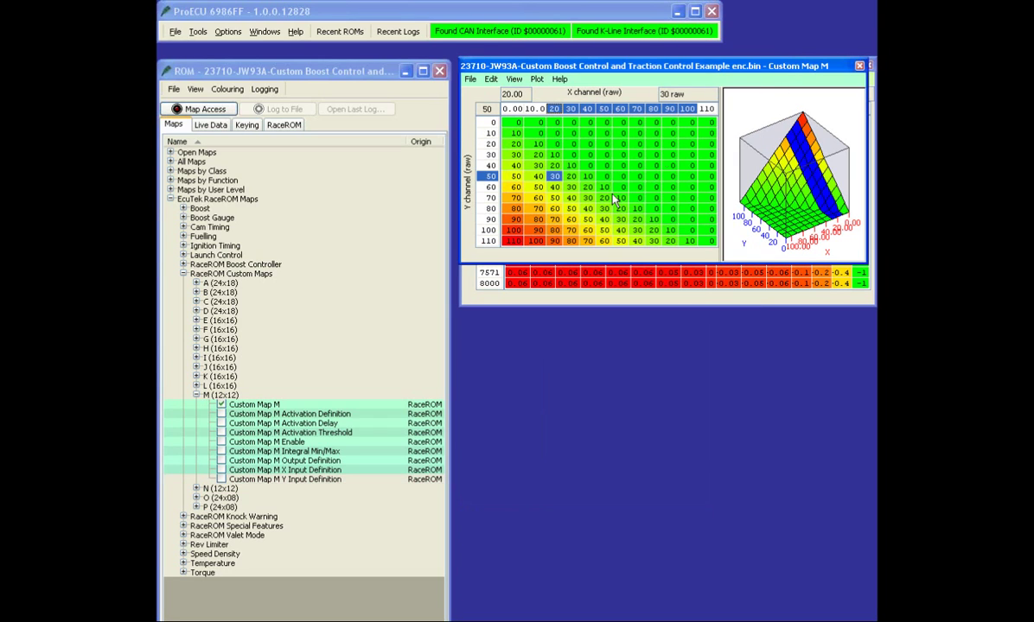
- Highlight Custom Map M's Y axis values 20 to 90, X axis values 40 to 70, and Y axis values 30 to 90
left_click_drag(492, 145, 491, 232)
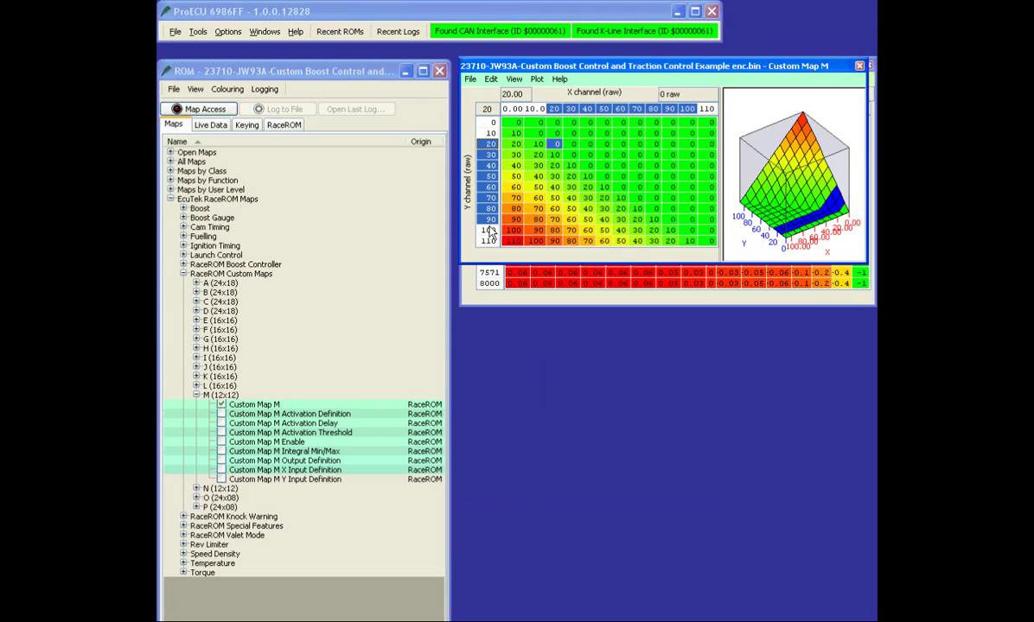
left_click_drag(587, 108, 636, 108)
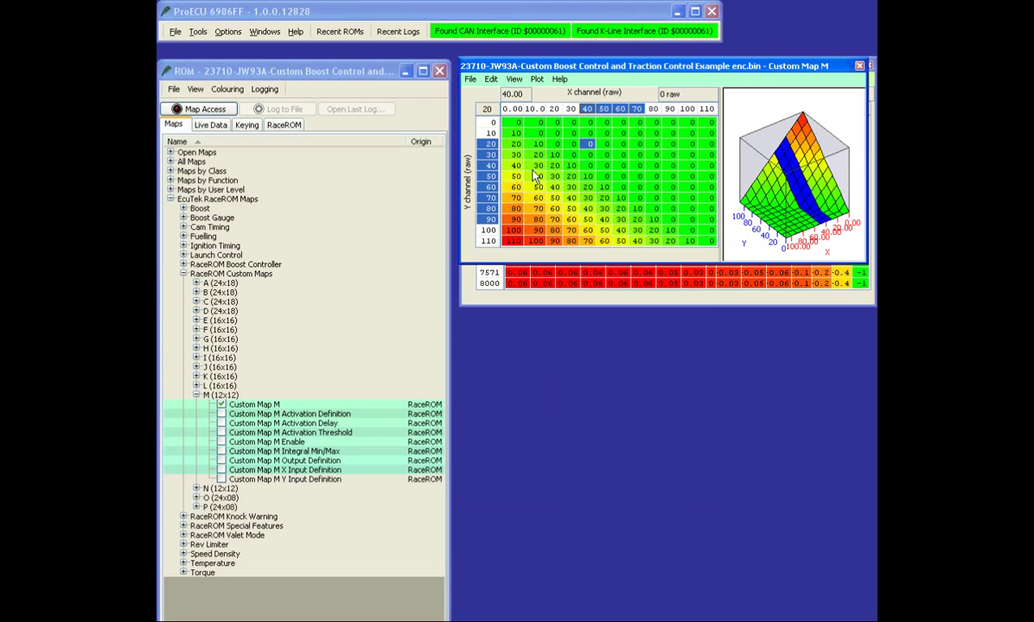
left_click(489, 157)
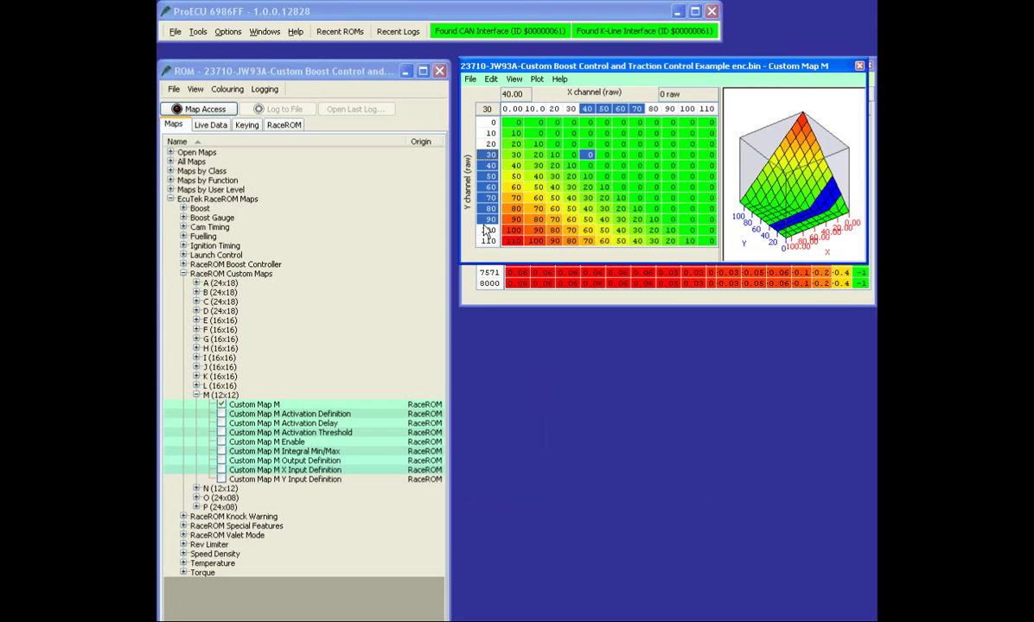
- Compare Custom Map M's matching-speed cells at 50 and 60 with the cell at X 50, Y 60
left_click(604, 177)
left_click(617, 188)
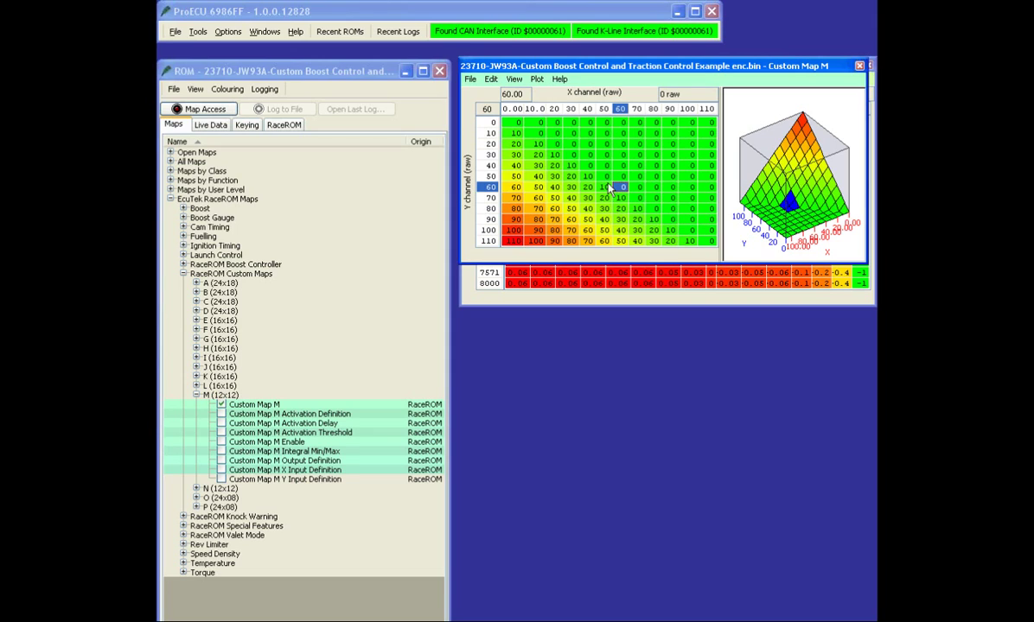
key("Left")
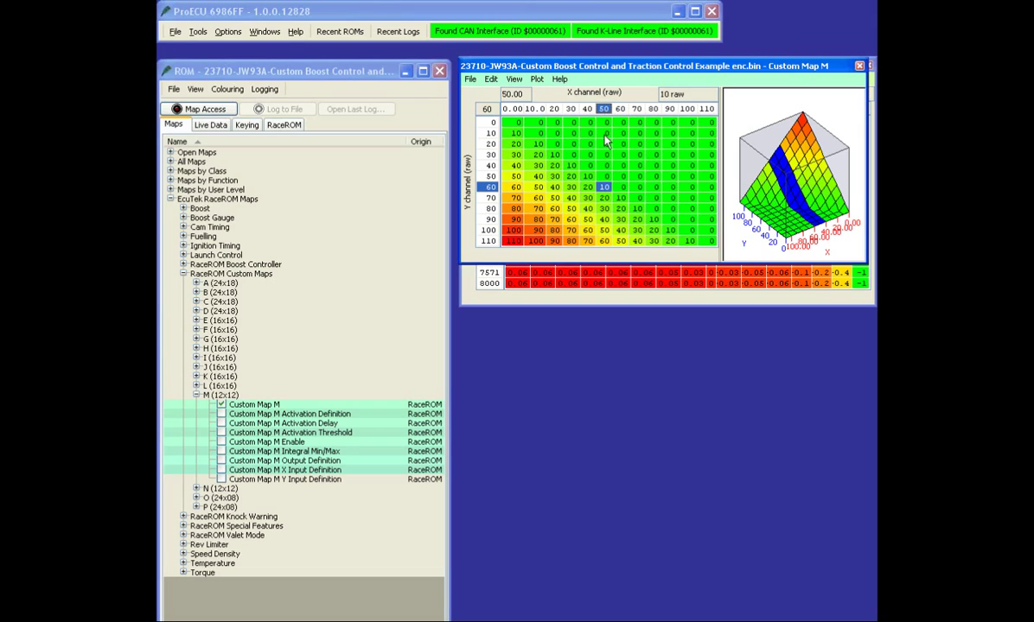
left_click(602, 177)
left_click(601, 177)
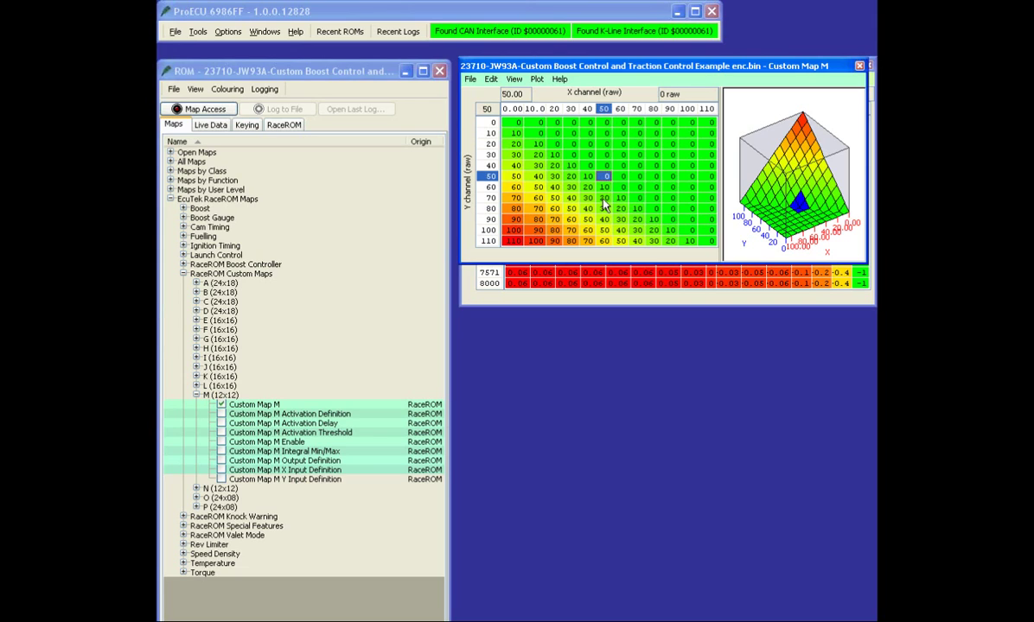
- Compare Custom Map M's X 50 column at Y 30, 50, 60 and 70, and rotate the surface plot
left_click(603, 199)
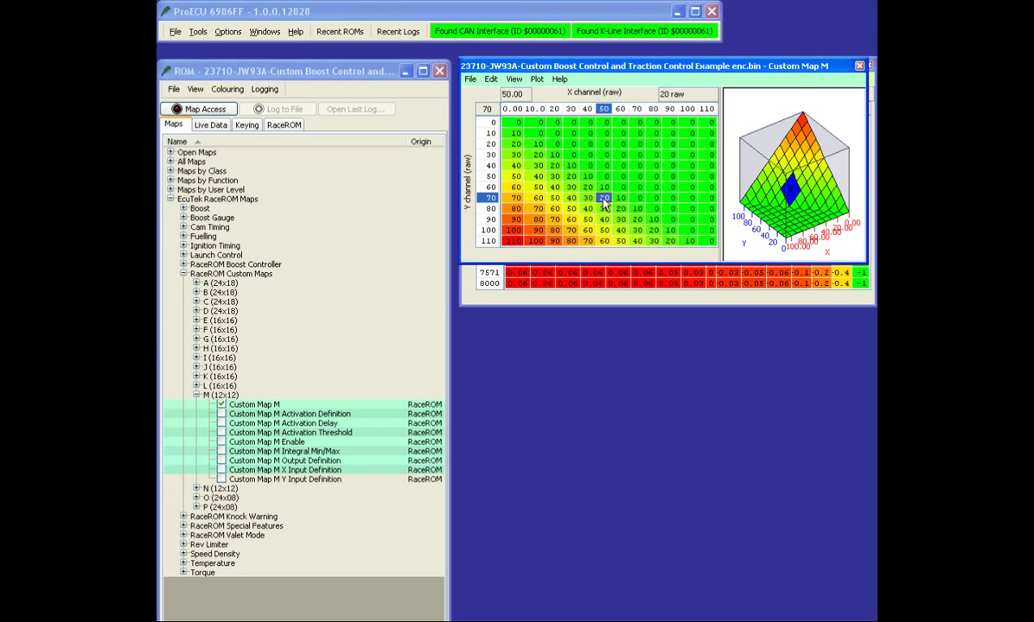
left_click(603, 176)
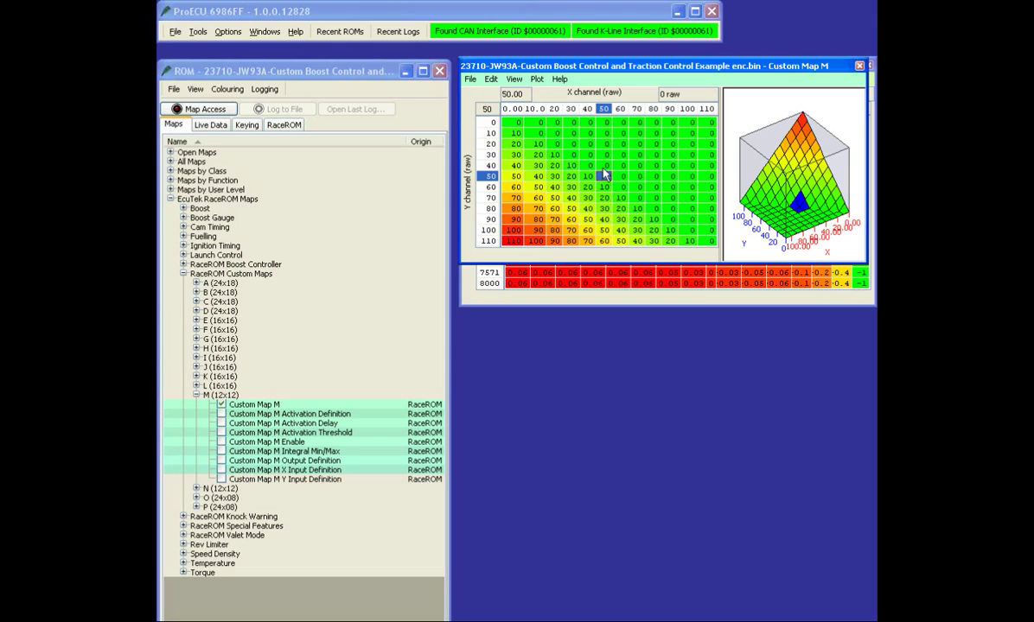
left_click(604, 156)
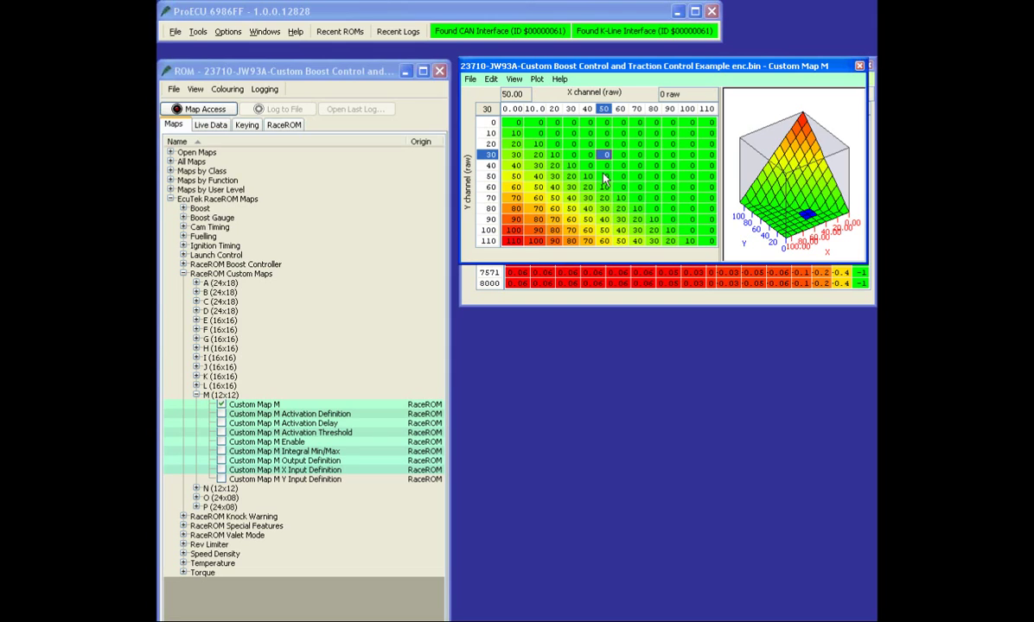
left_click(604, 177)
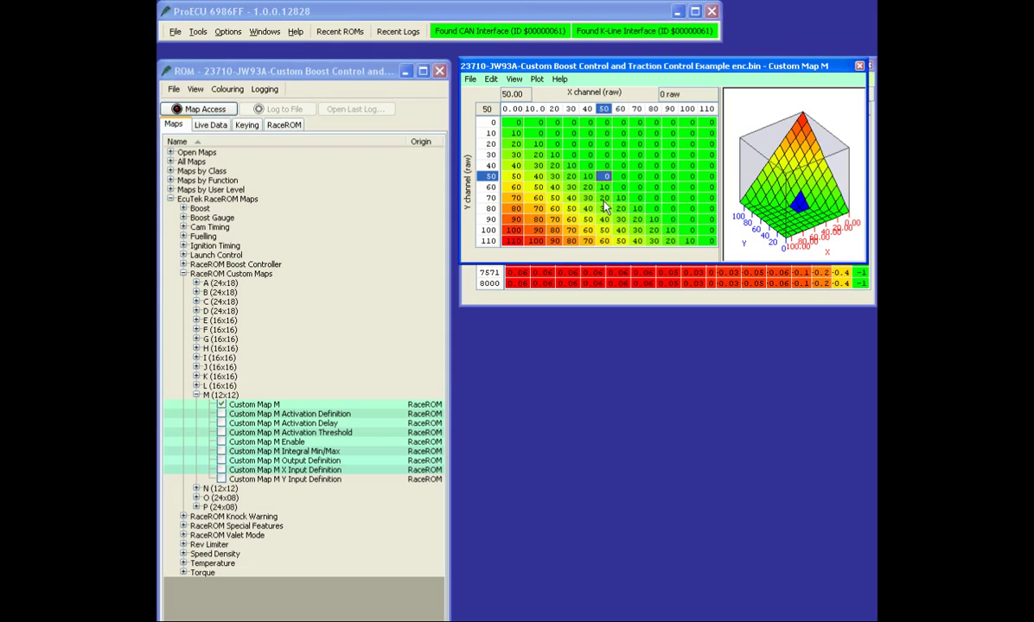
left_click(604, 200)
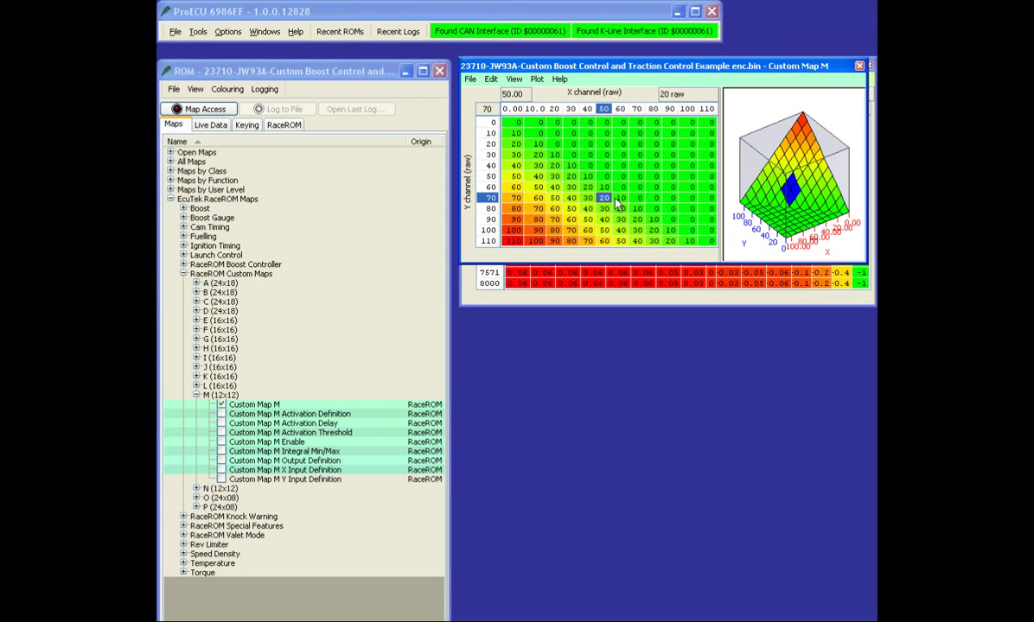
key("Up")
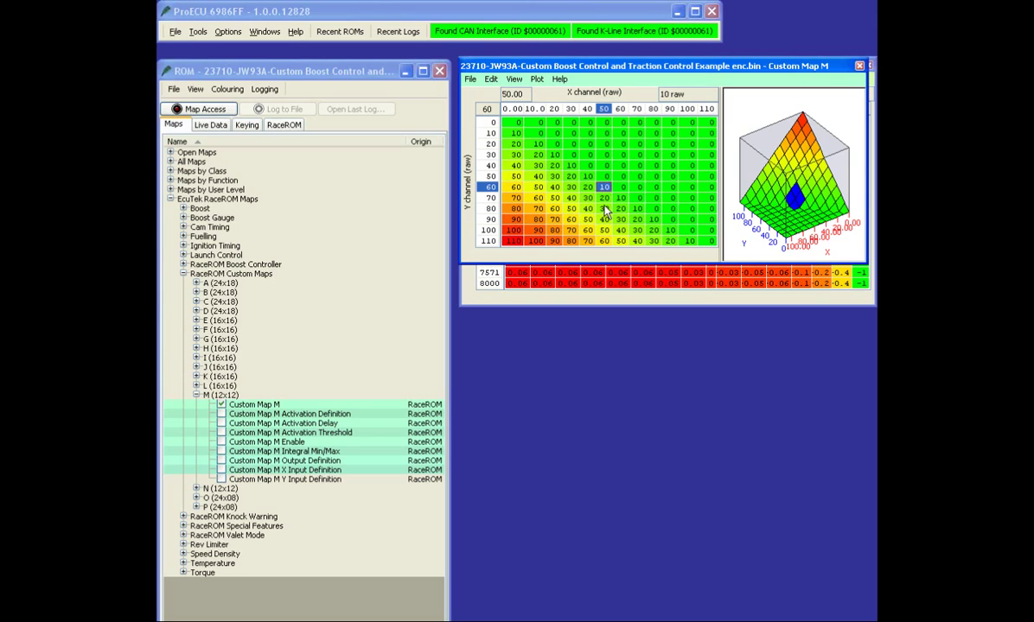
key("Down")
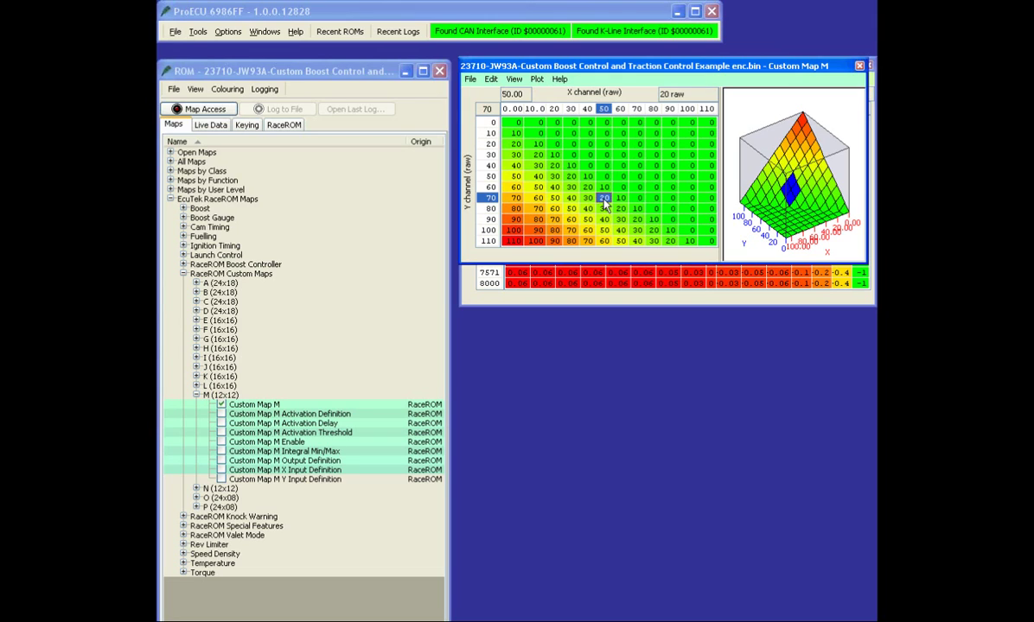
left_click_drag(802, 235, 763, 240)
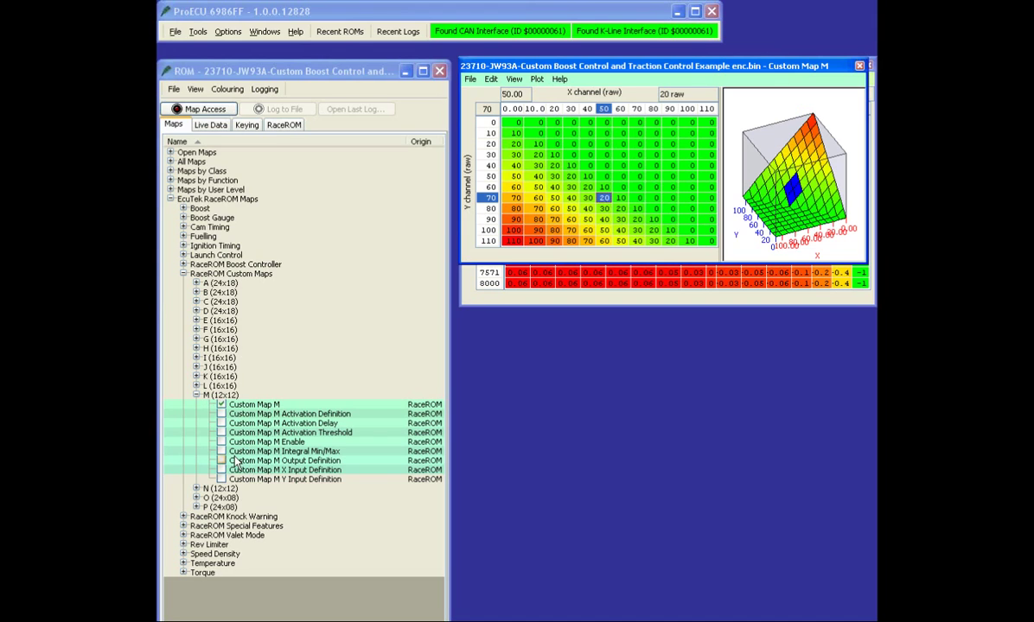
- Recheck Custom Map M's output definition and close it
double_click(224, 463)
left_click(223, 462)
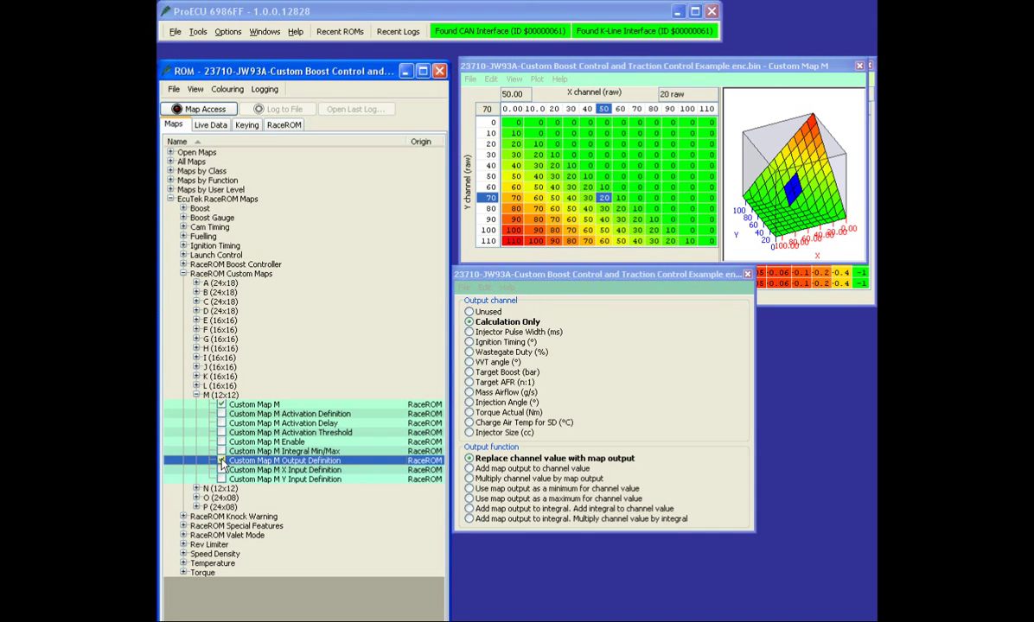
left_click(221, 461)
- Display Custom Map N, highlight its ignition retard entry in the ROM description, and return to the map list
left_click(197, 489)
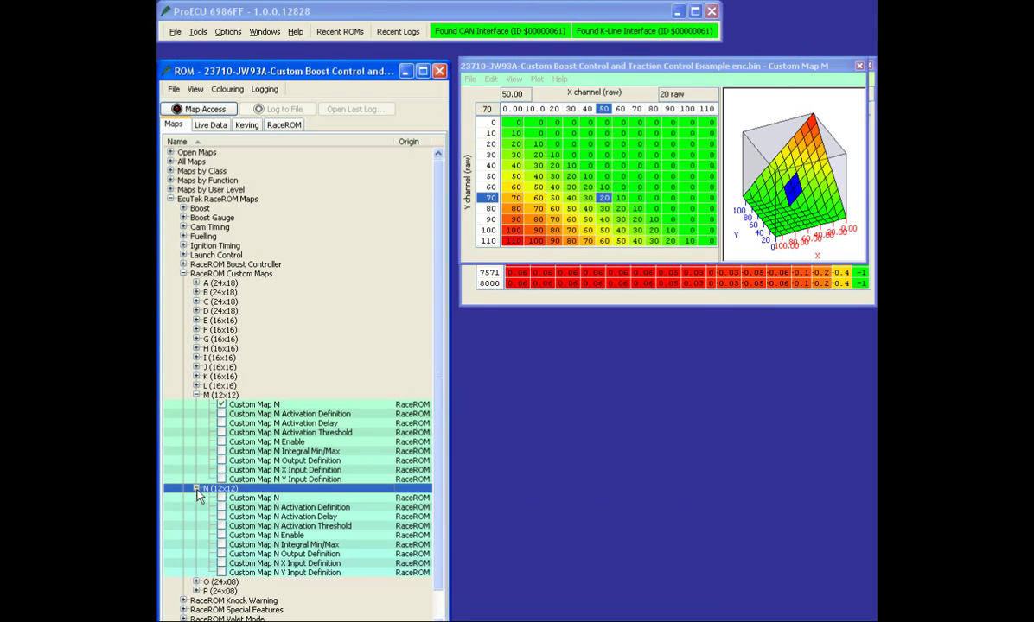
scroll(313, 269, "down", 1)
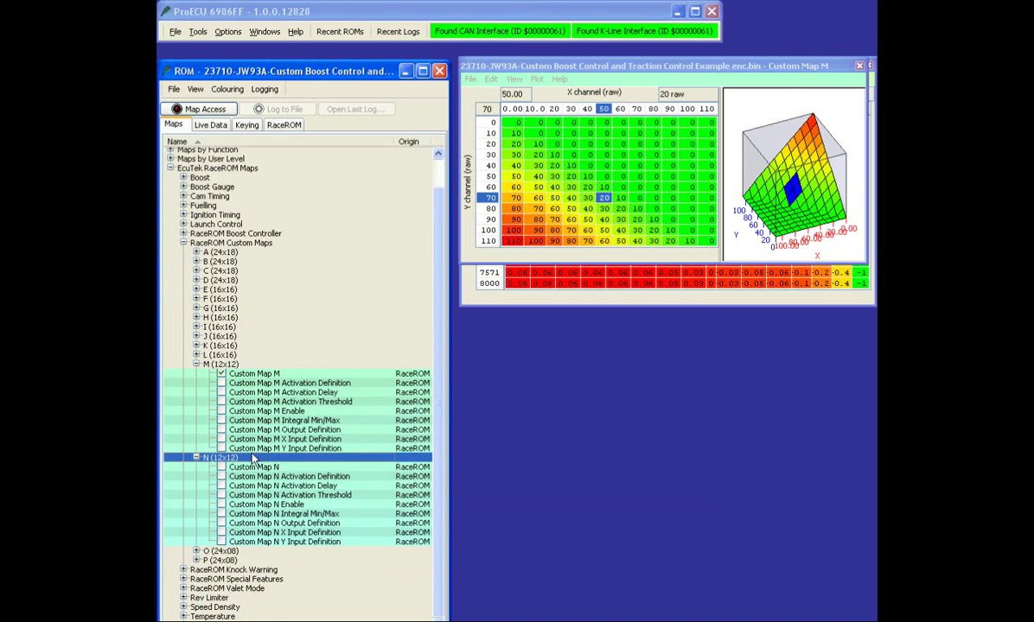
left_click(222, 467)
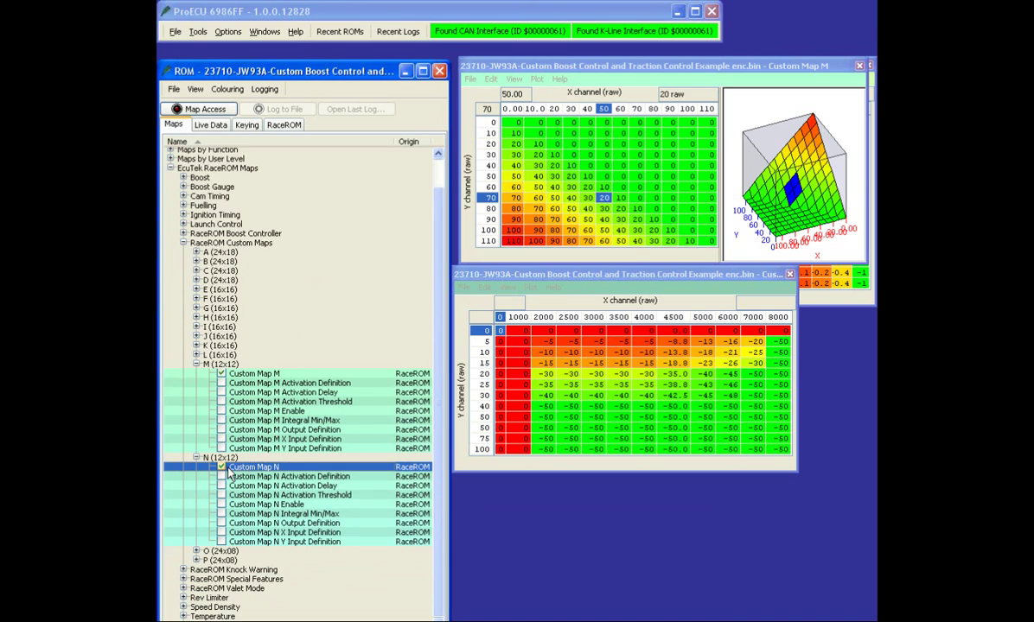
left_click(242, 124)
left_click(230, 201)
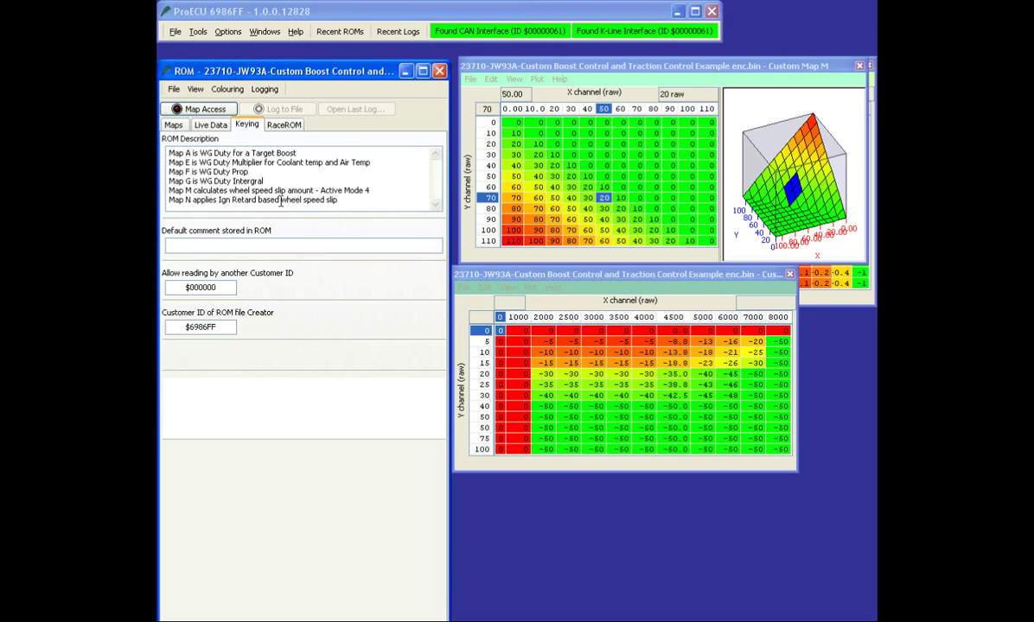
left_click_drag(328, 200, 215, 201)
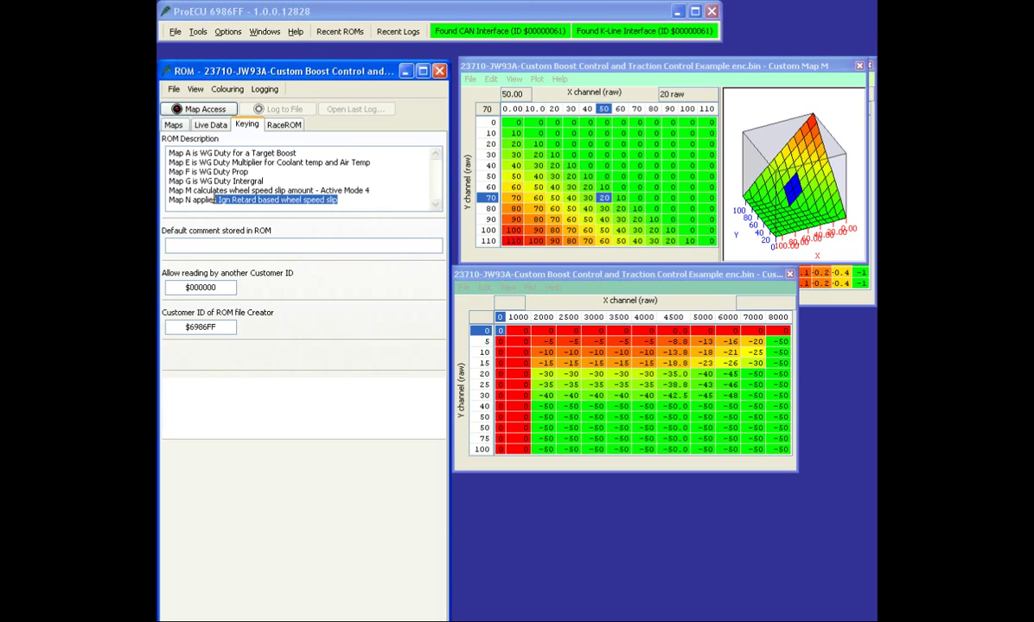
left_click(172, 124)
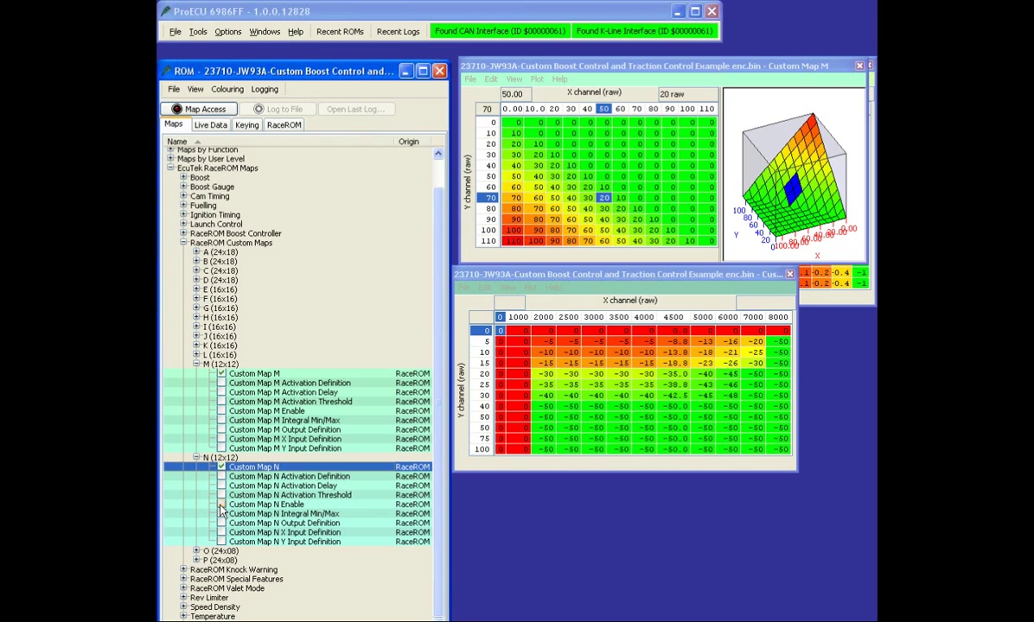
- Check Custom Map N's enable conditions, and its output channel and output function
left_click(221, 505)
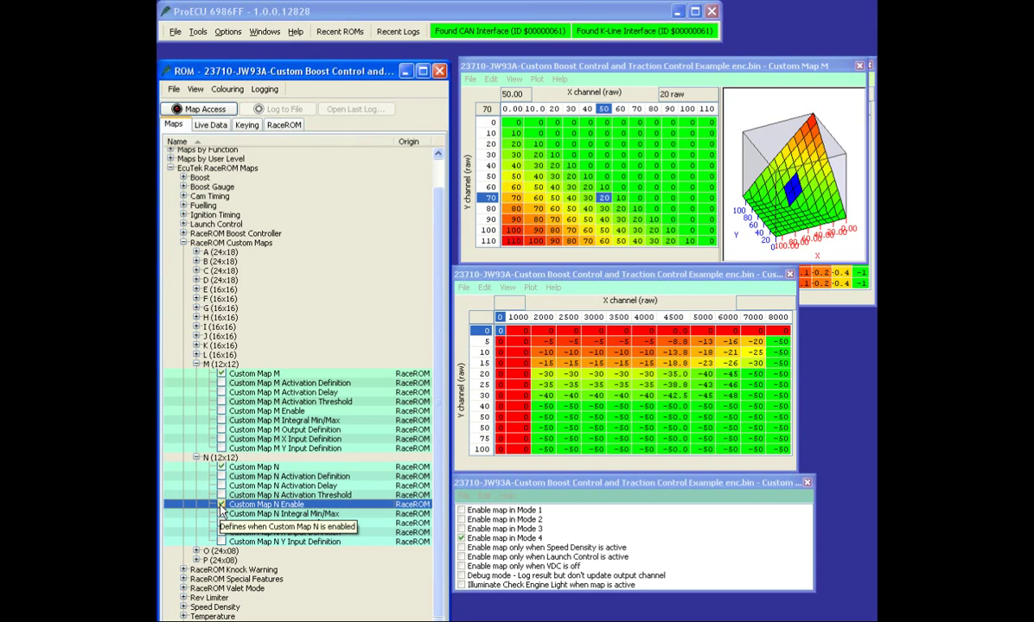
left_click(221, 506)
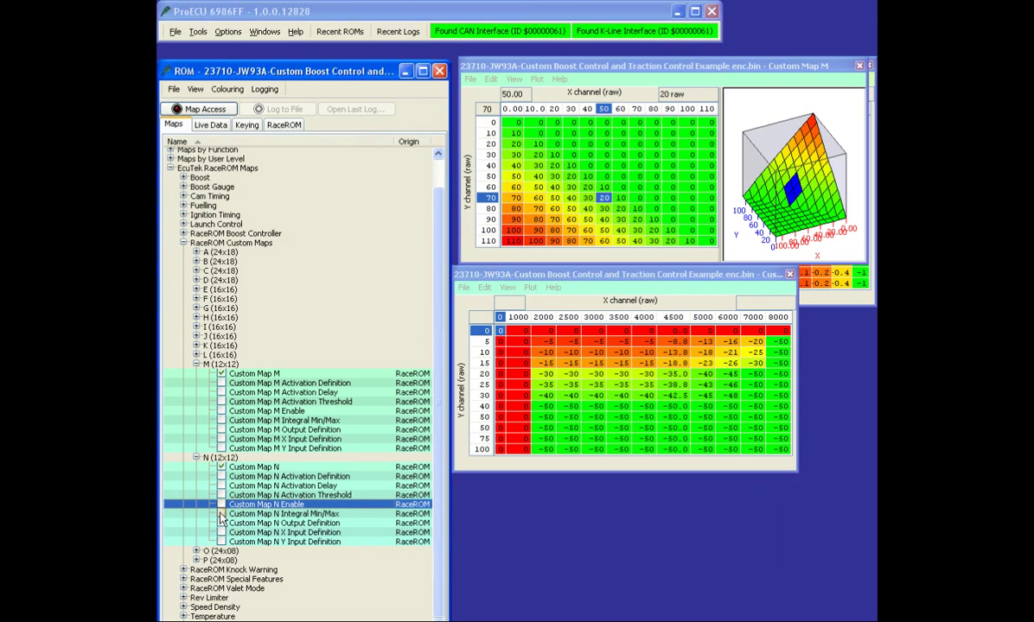
left_click(221, 524)
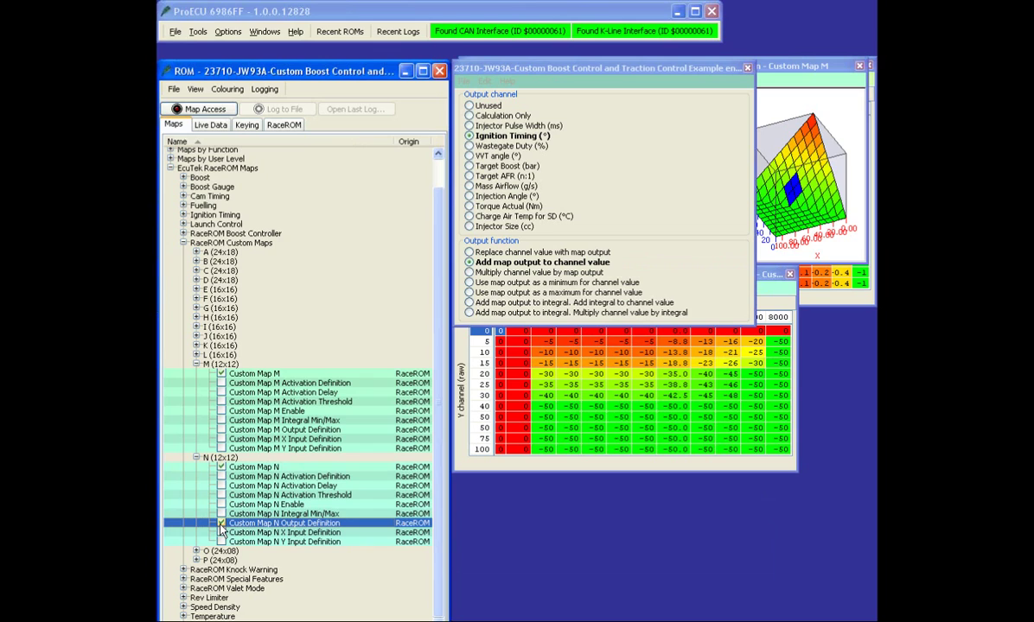
left_click(221, 524)
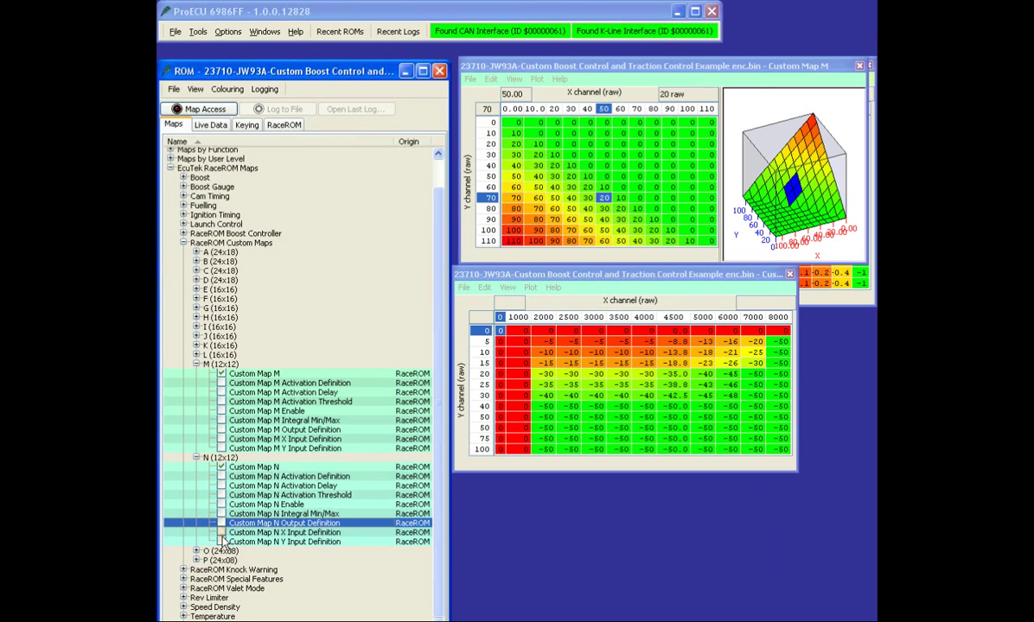
- Check which channels drive Custom Map N's X and Y axes
left_click(221, 533)
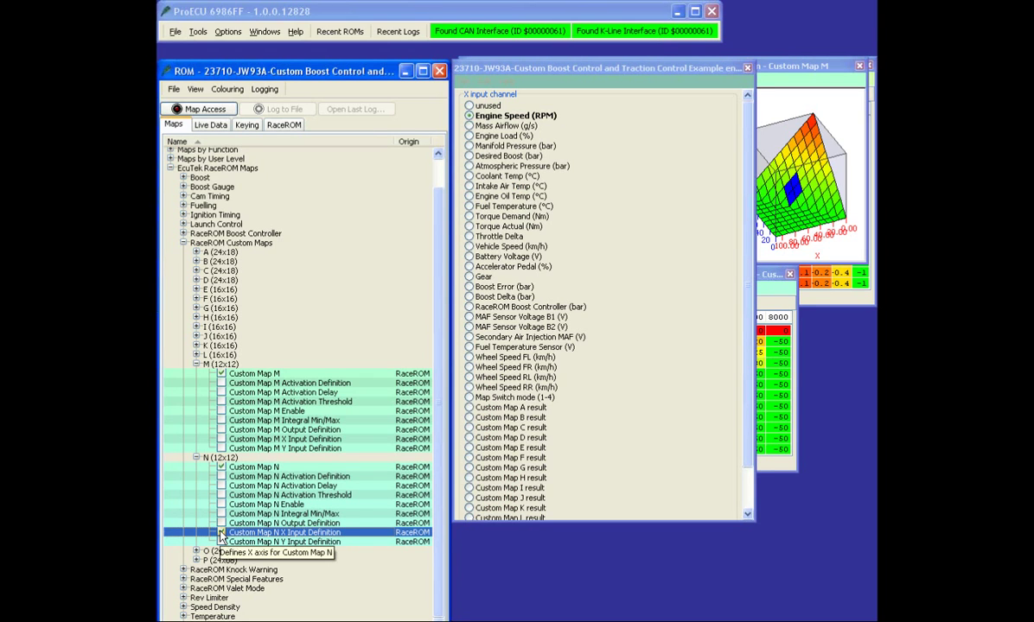
left_click(221, 532)
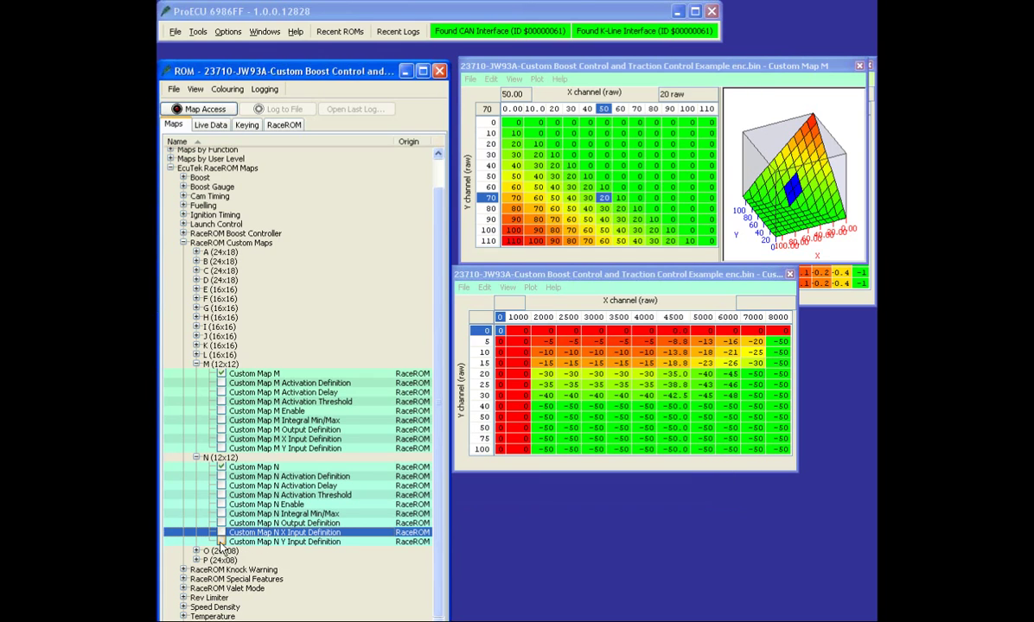
left_click(221, 542)
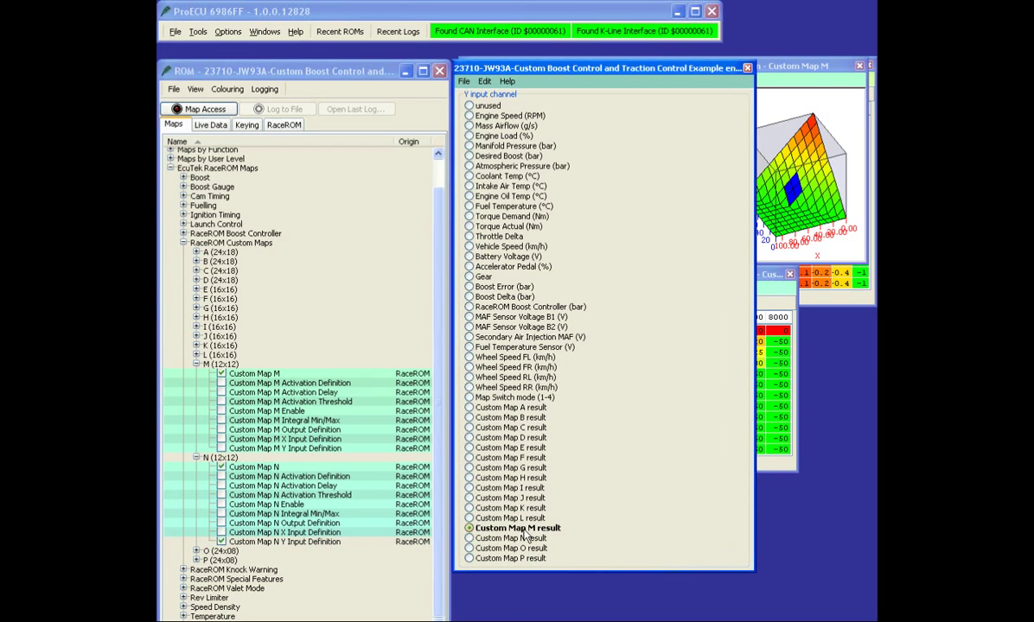
left_click(221, 543)
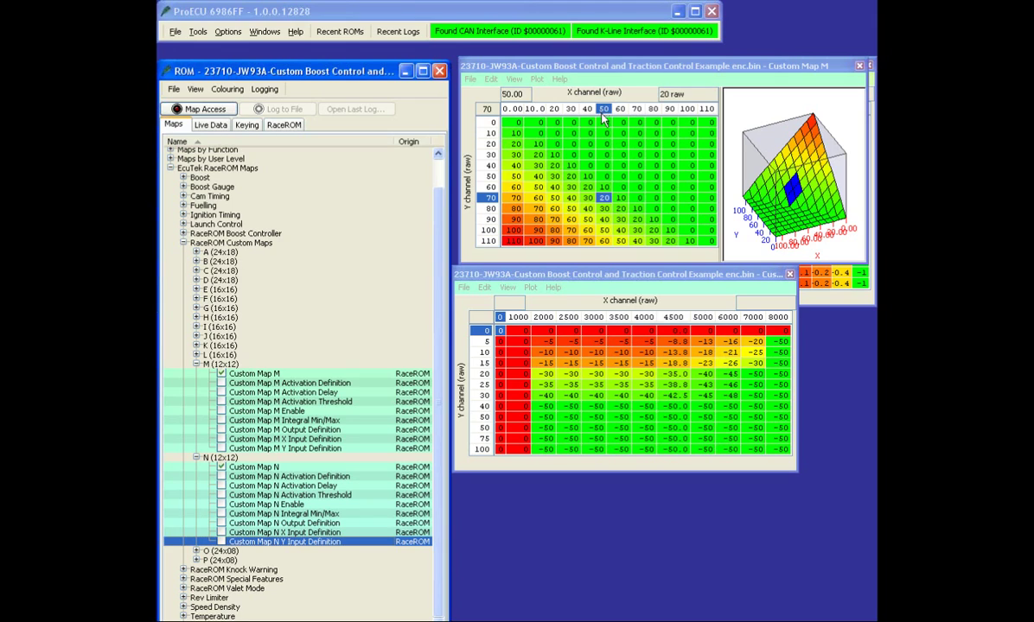
- Compare Custom Map M's cell at X 50, Y 70 with Custom Map N's X 3000 column at Y 20 and Y 5
left_click(605, 201)
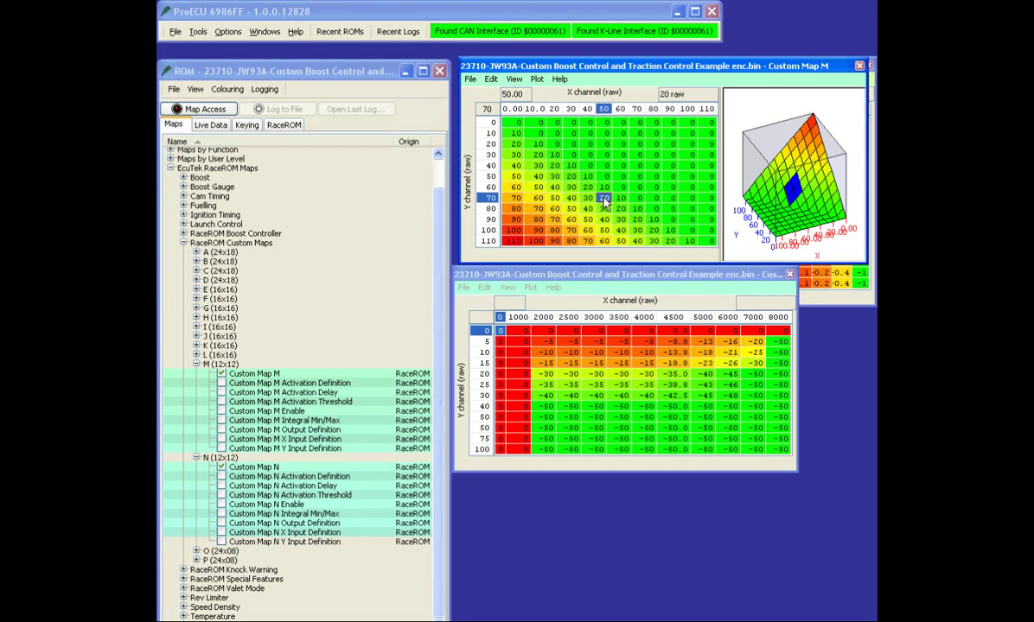
left_click(594, 377)
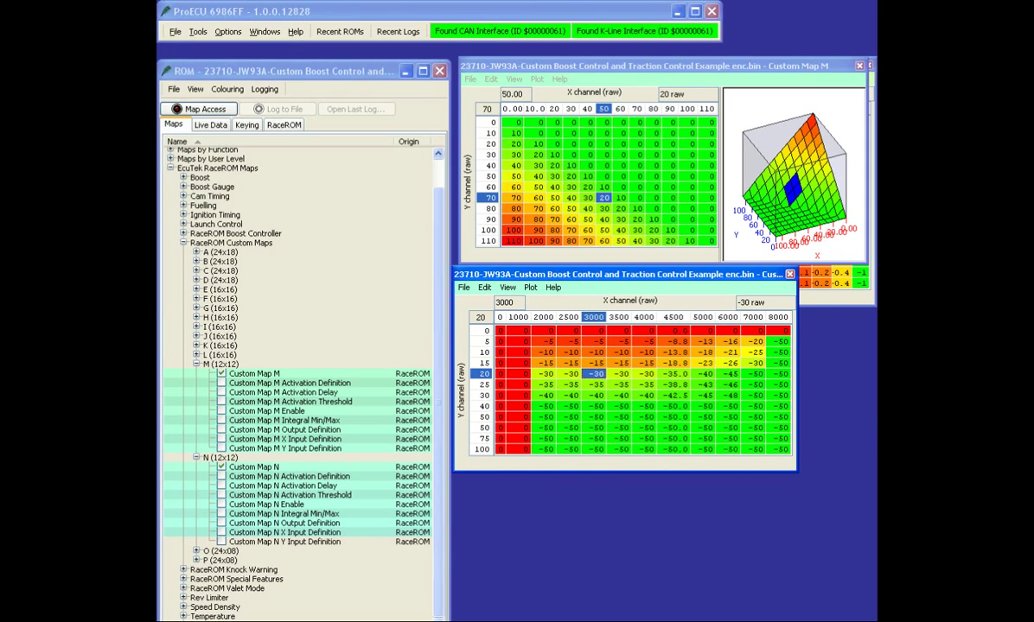
left_click(594, 395)
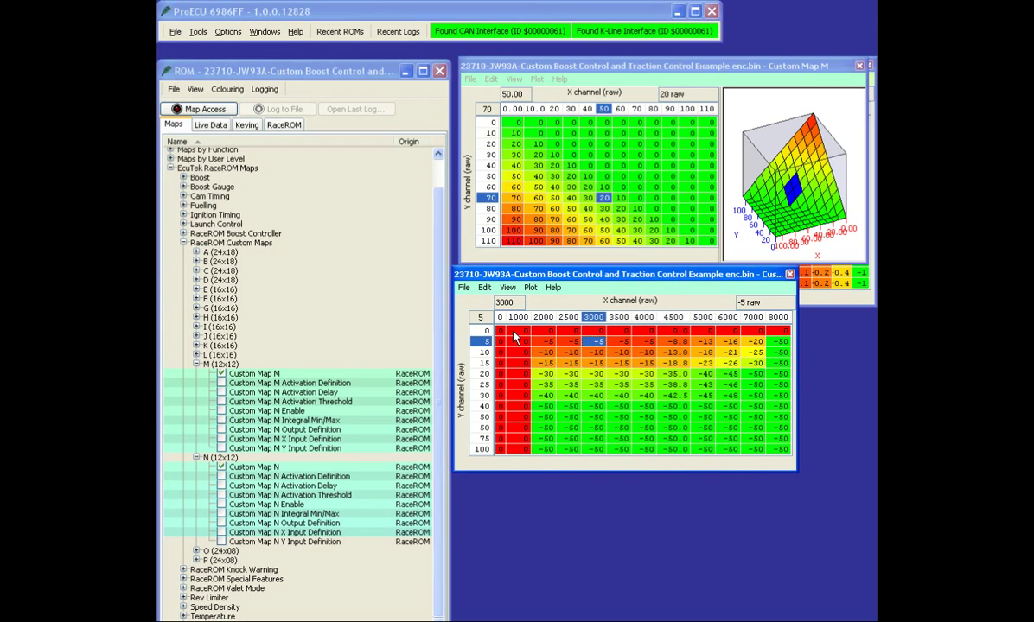
- Highlight Custom Map N's cells from X 1000 to 4500 and Y 0 to 10, and compare X 3500 and 4000 at Y 25
left_click_drag(506, 337, 668, 356)
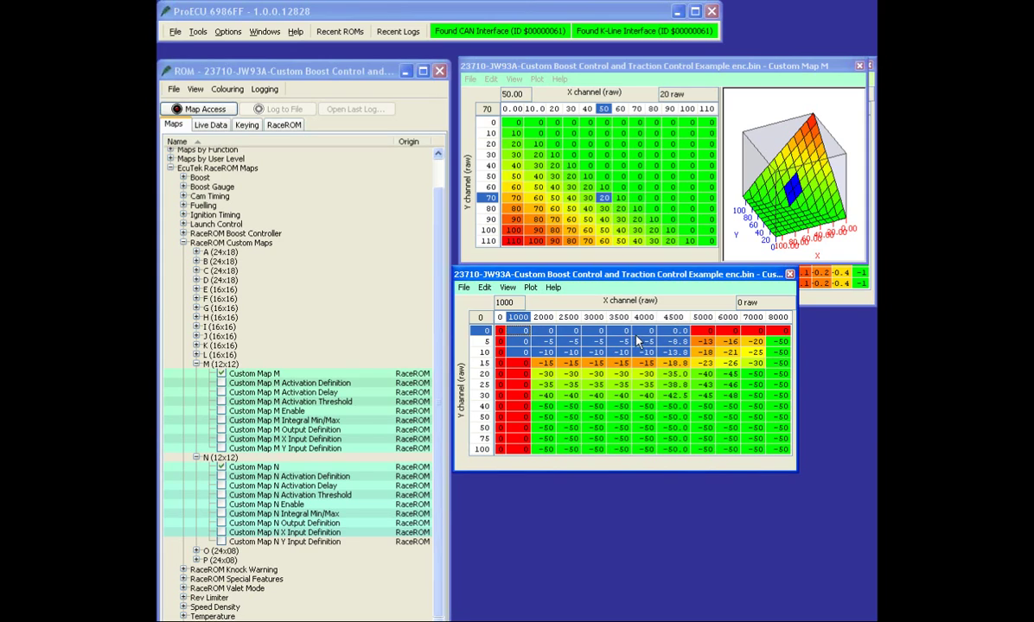
left_click(616, 387)
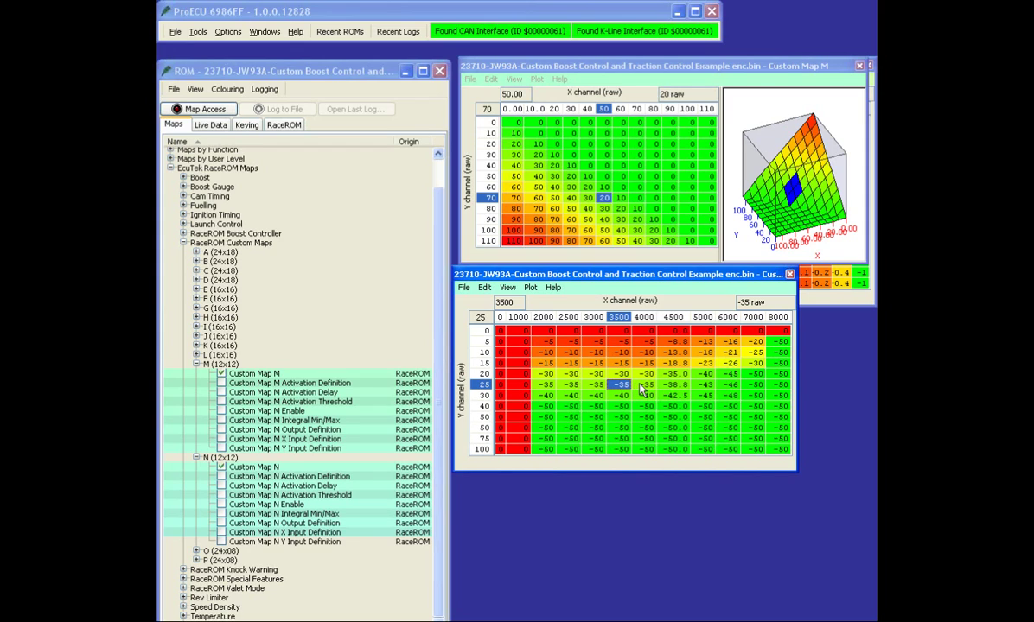
key("Right")
key("Left")
left_click(640, 386)
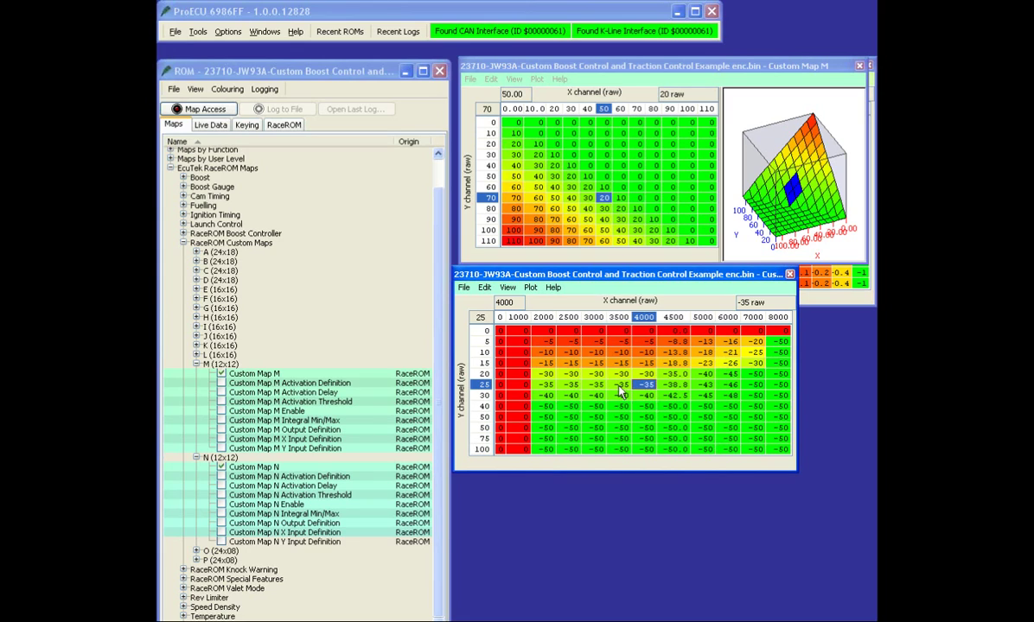
- Check Custom Map N's cell at X 3500, Y 25, and close the Custom Map M and Custom Map N tables
left_click(620, 388)
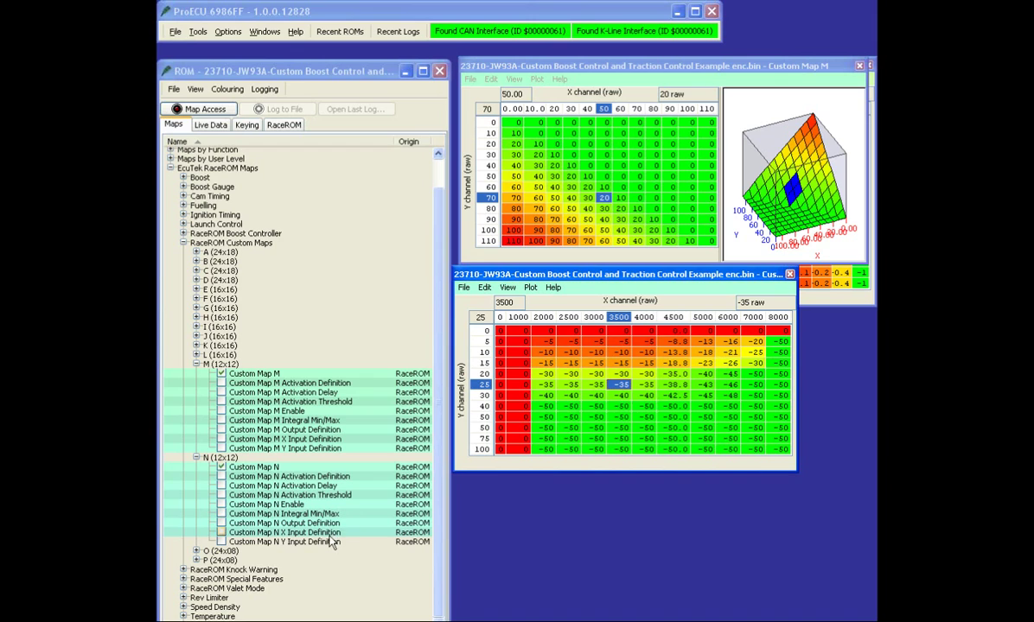
double_click(246, 542)
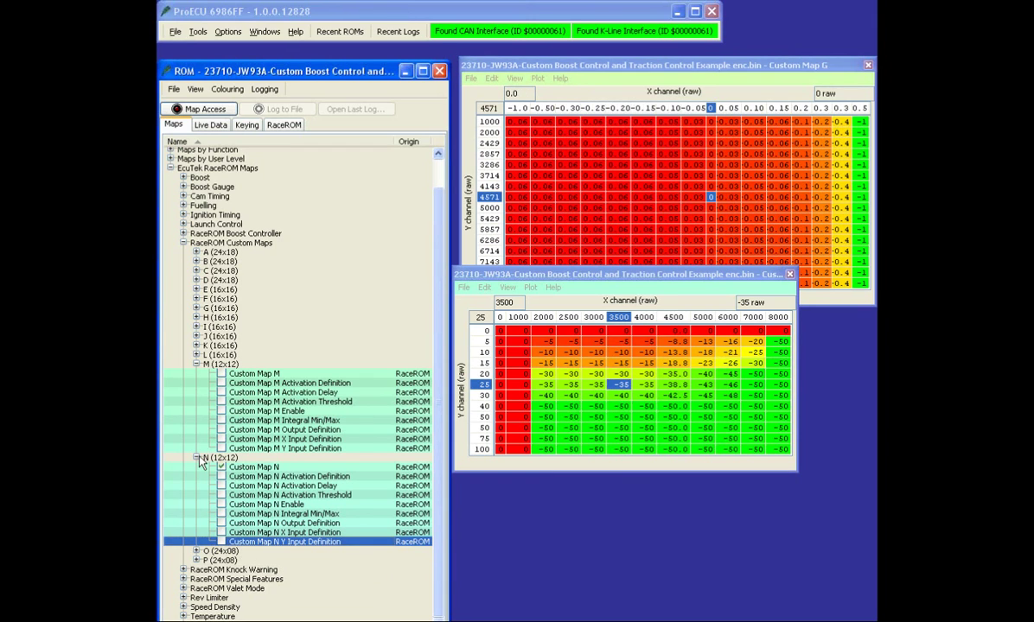
left_click(197, 458)
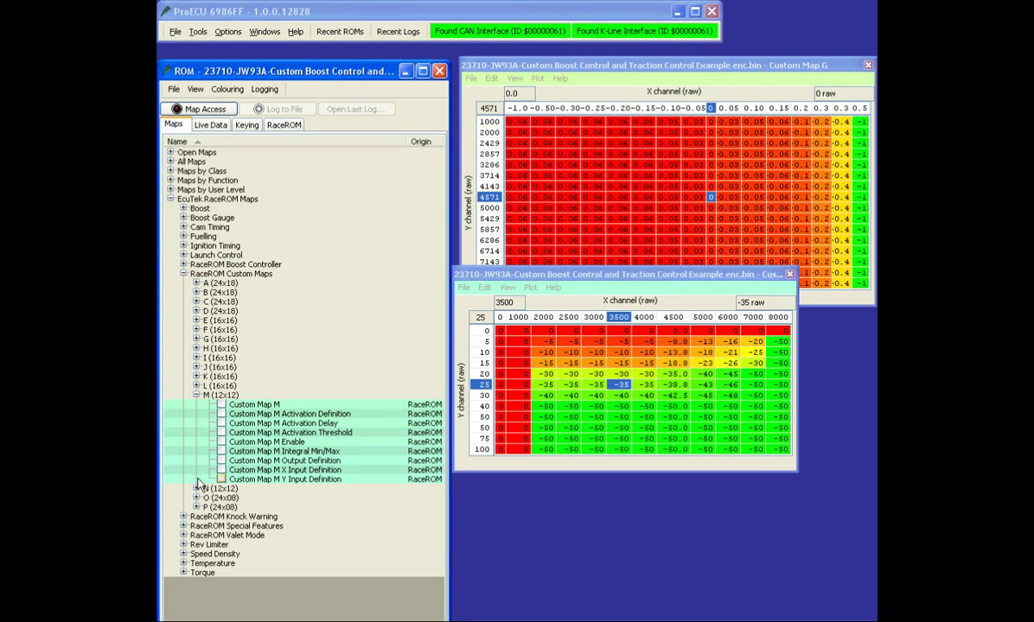
left_click(196, 488)
left_click(222, 498)
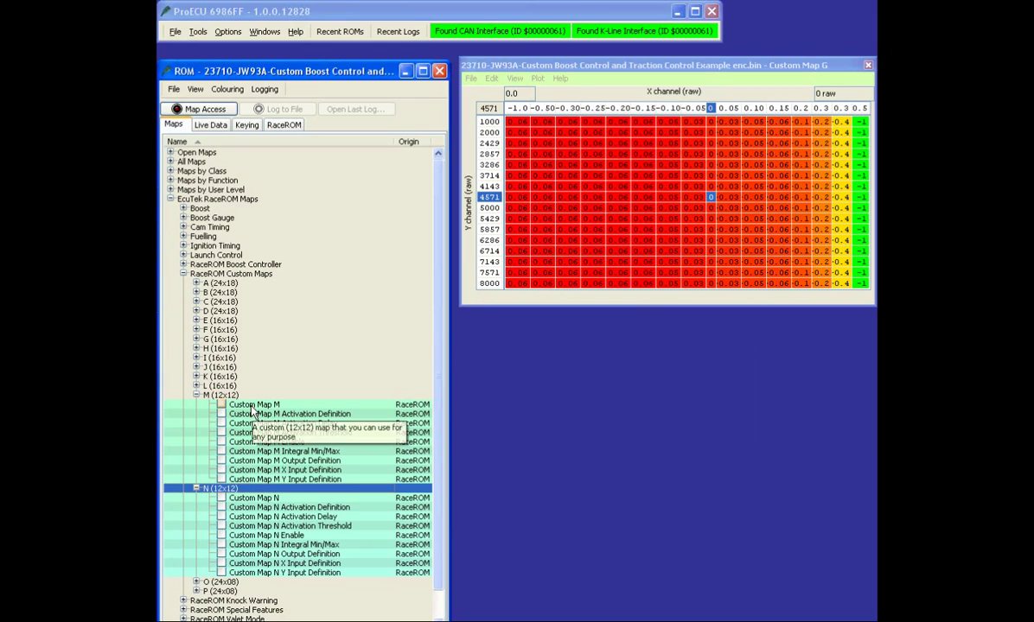
- Highlight Custom Map G's X 0 cells from Y 4571 to 6714, and inspect Custom Map A's cell at X 1.10, Y 4000
left_click(710, 199)
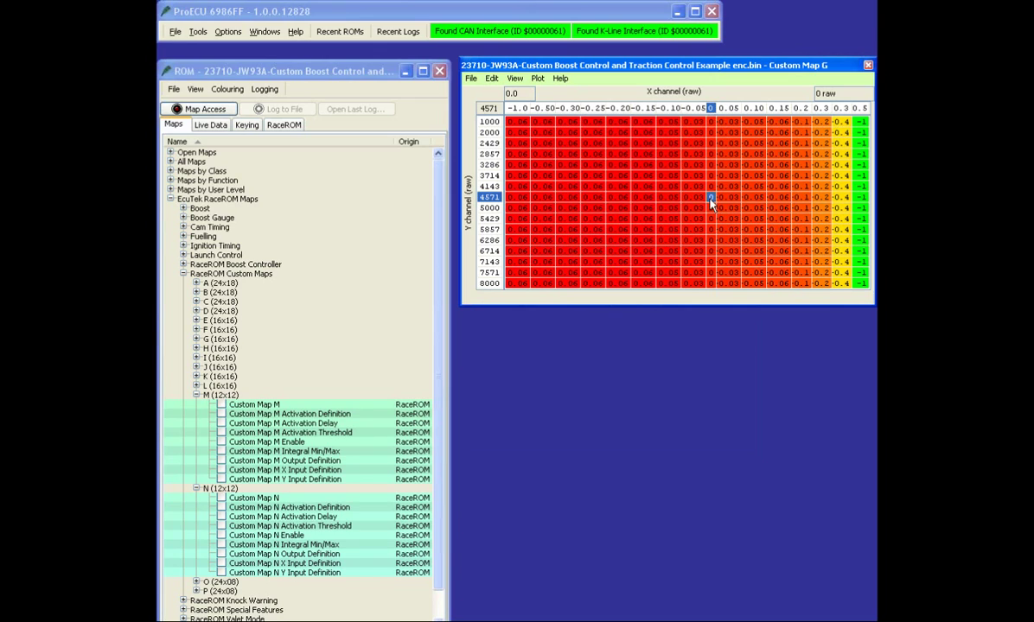
left_click_drag(711, 253, 710, 254)
left_click(196, 283)
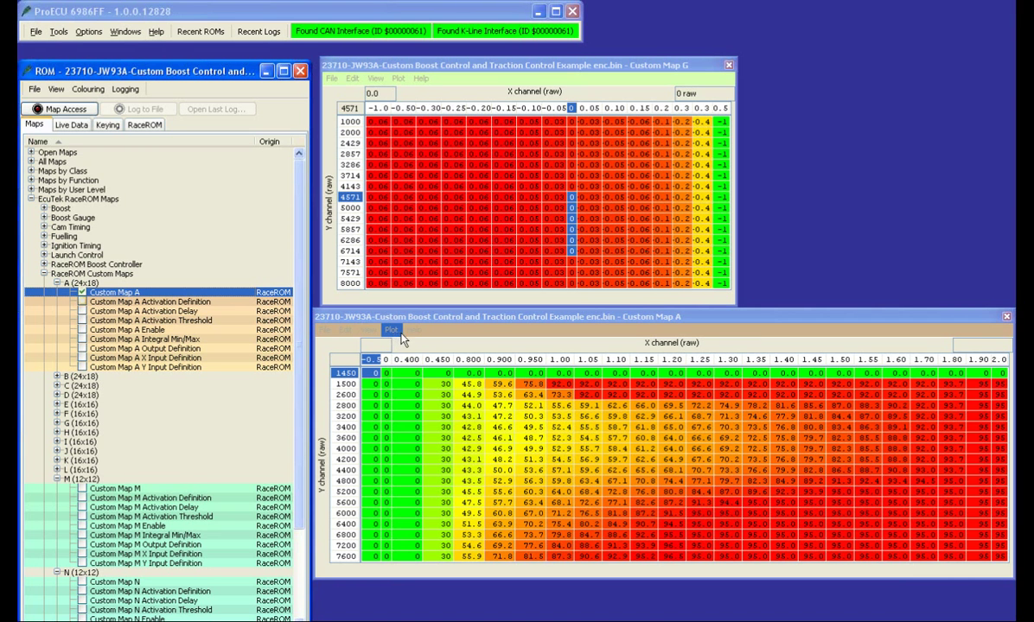
left_click(583, 449)
key("Right")
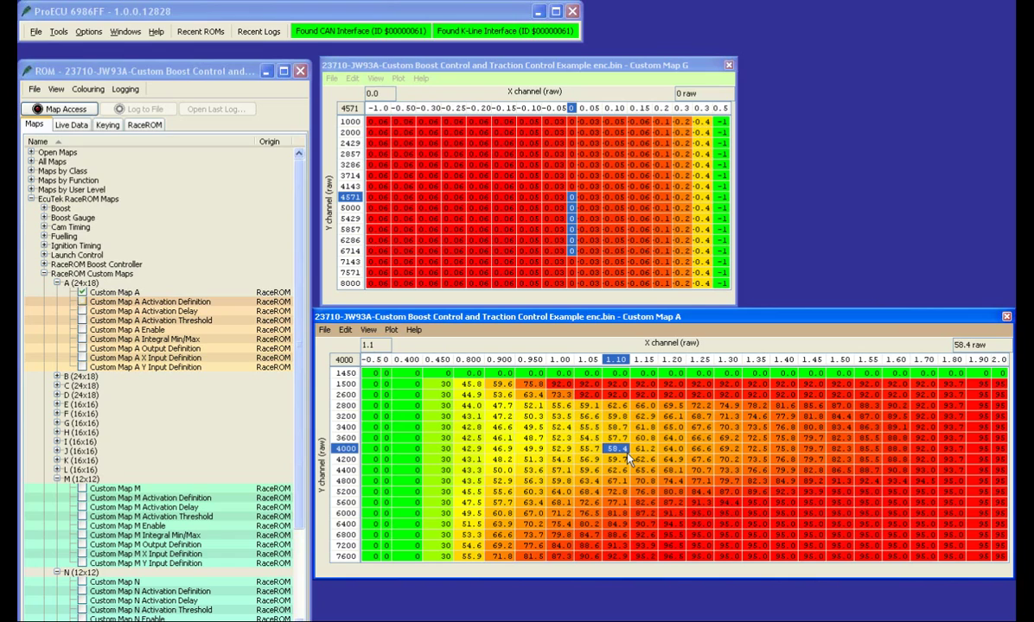
- Read the ROM description notes on what custom maps A, E, F, G, M and N do
left_click(108, 127)
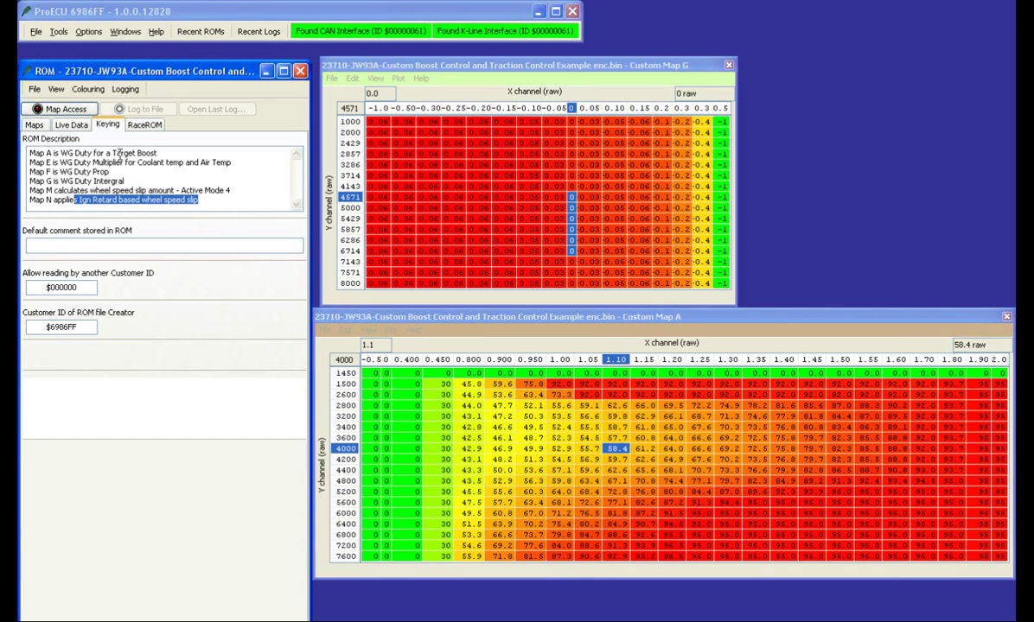
left_click(117, 153)
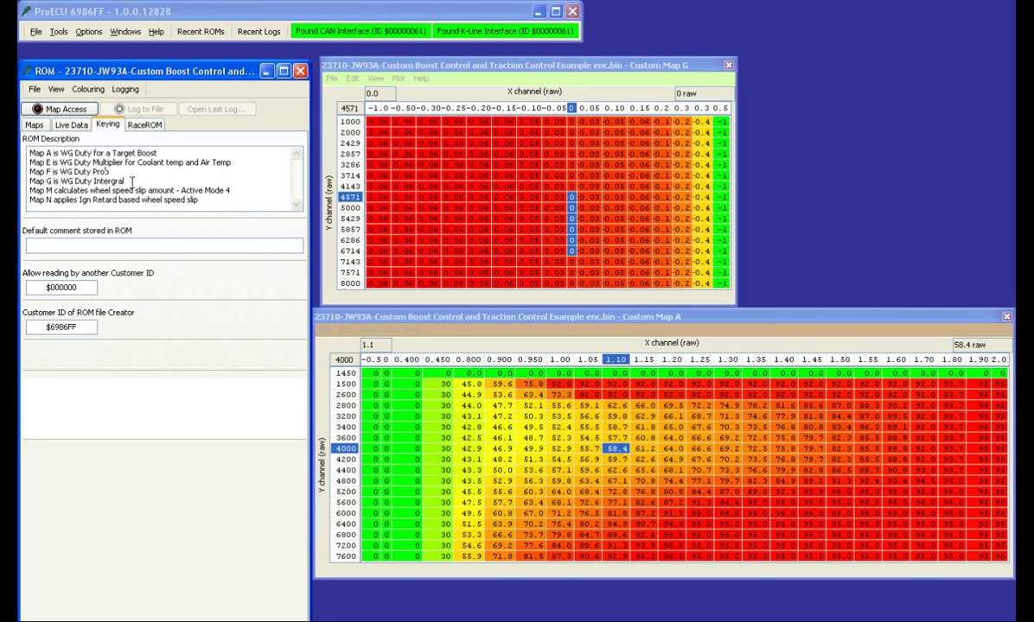
type("p")
- Return to the map list and collapse custom map groups A, N and M
left_click(35, 126)
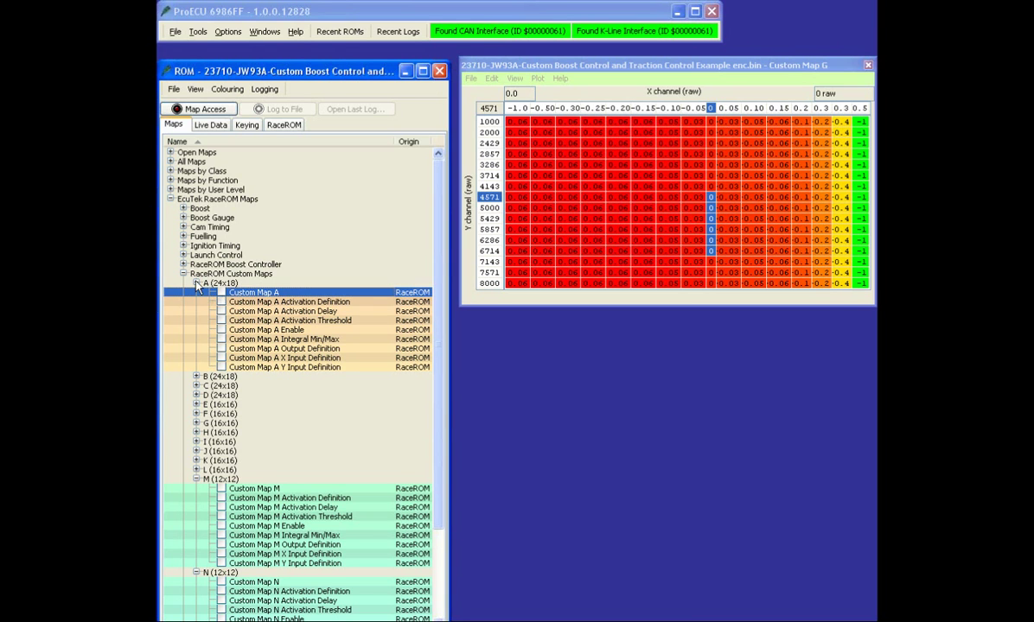
left_click(197, 284)
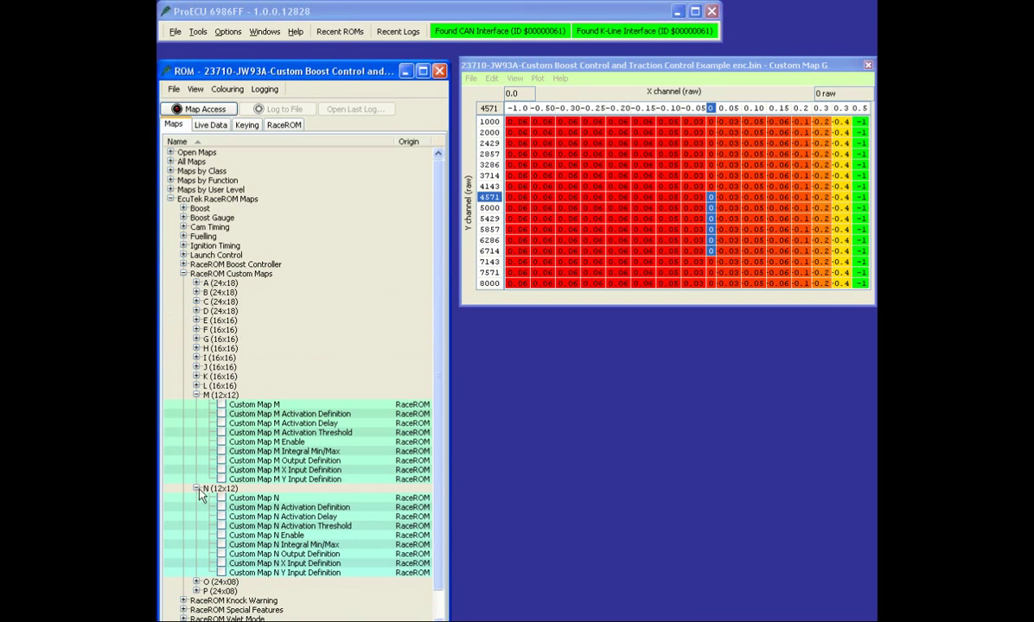
left_click(196, 489)
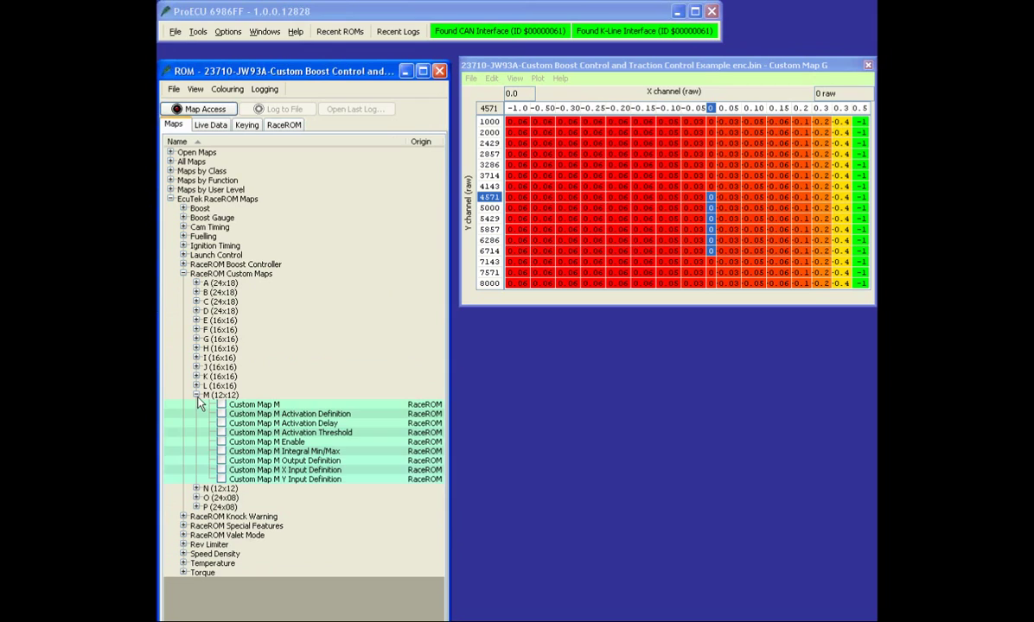
left_click(197, 395)
left_click(711, 186)
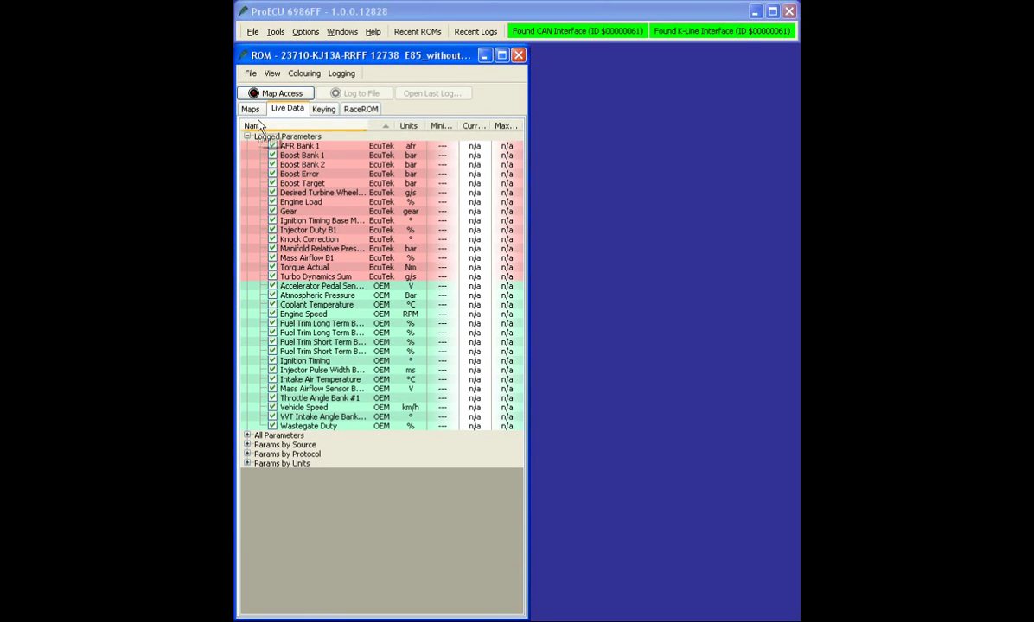
- Collapse Maps by Function in the 23710-KJ13A E85 ROM's map list, widen the ROM window, and read its ROM description
left_click(245, 110)
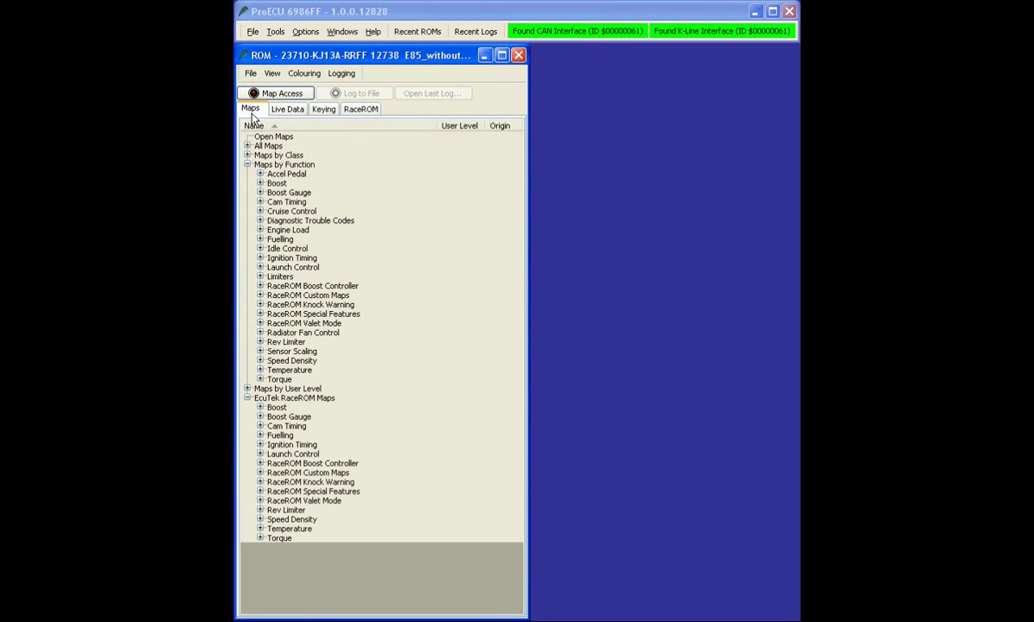
left_click(247, 165)
left_click_drag(529, 111, 544, 111)
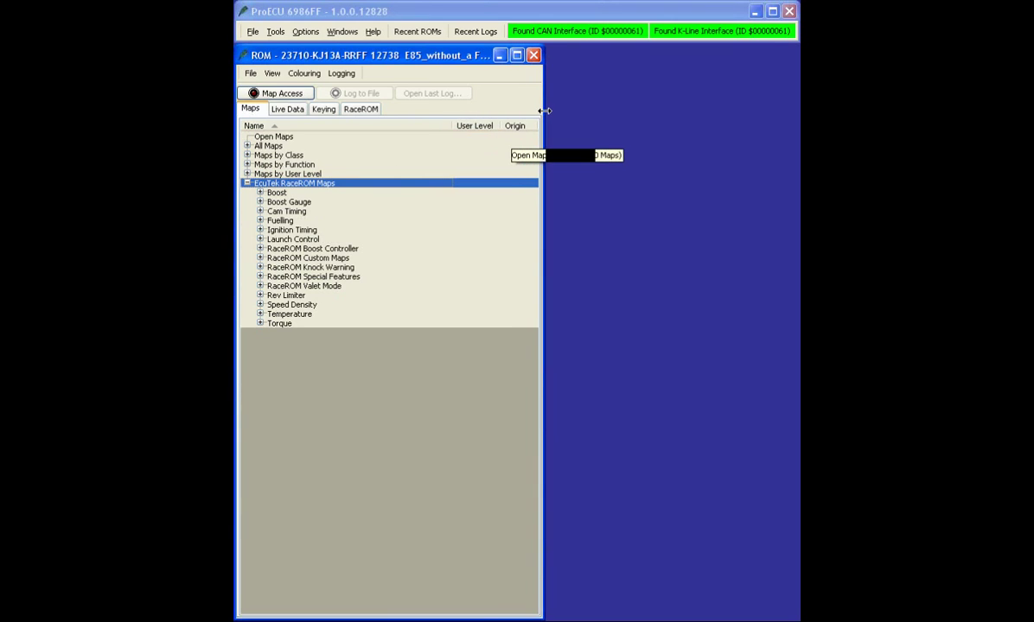
left_click(323, 111)
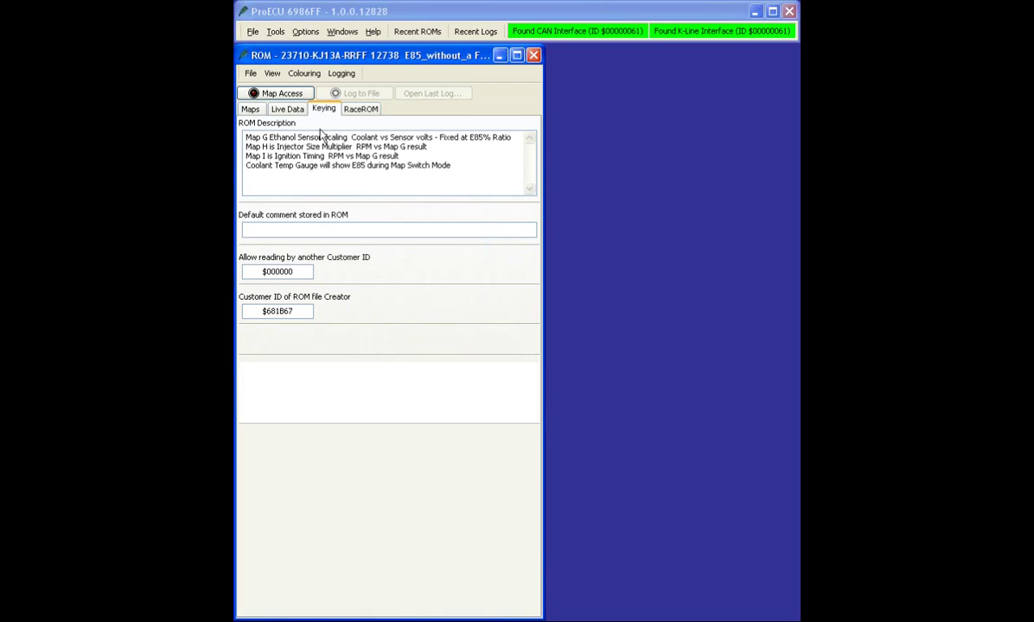
- Open Custom Map G from the RaceROM Custom Maps and inspect its cells at X 50 and 40 around Y 2.333 and 2.667
left_click(247, 109)
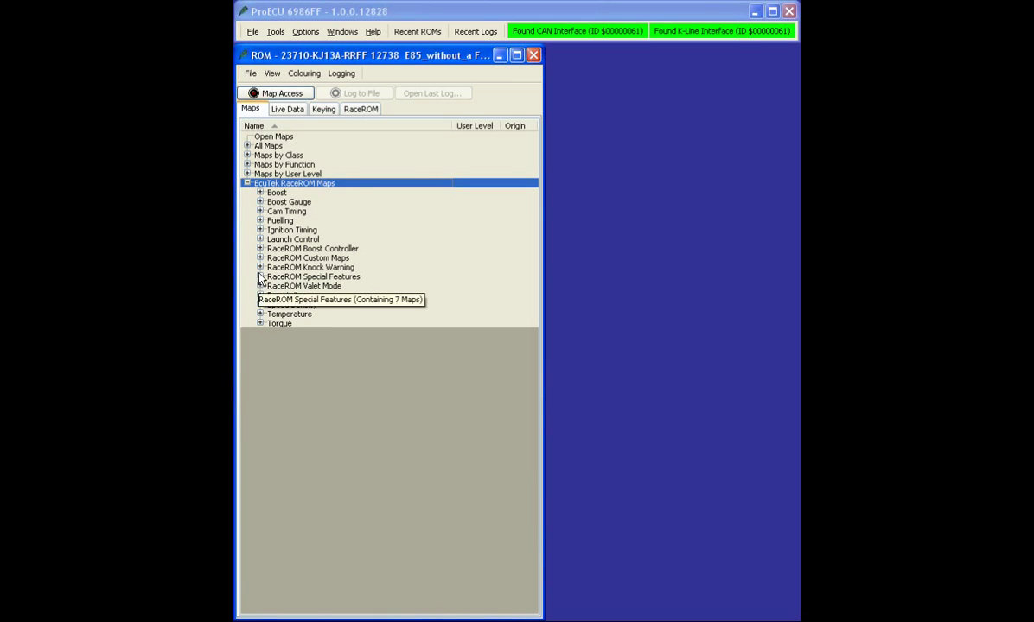
left_click(260, 258)
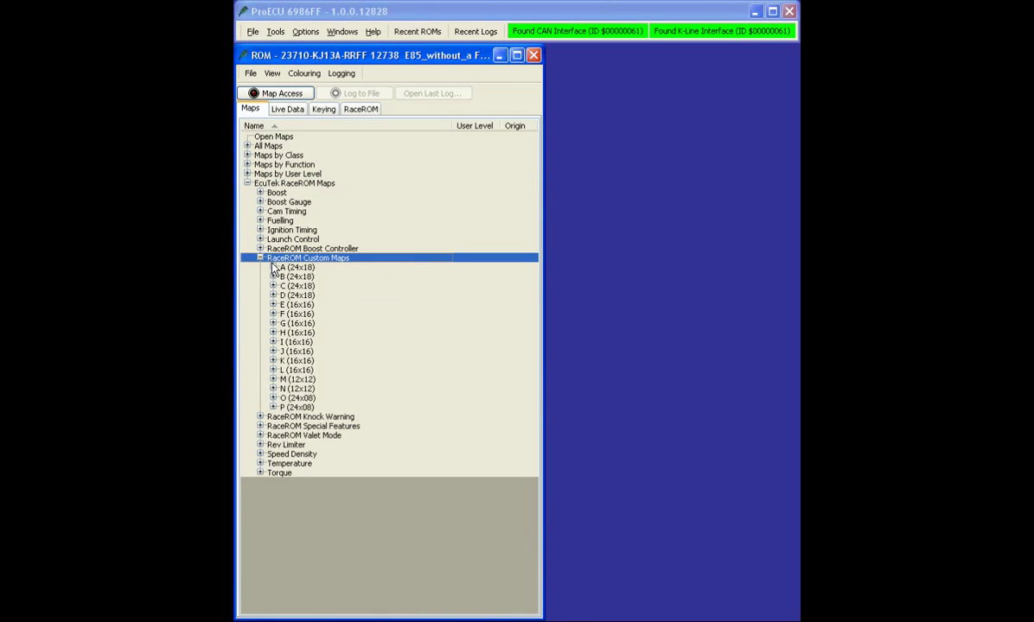
left_click(274, 324)
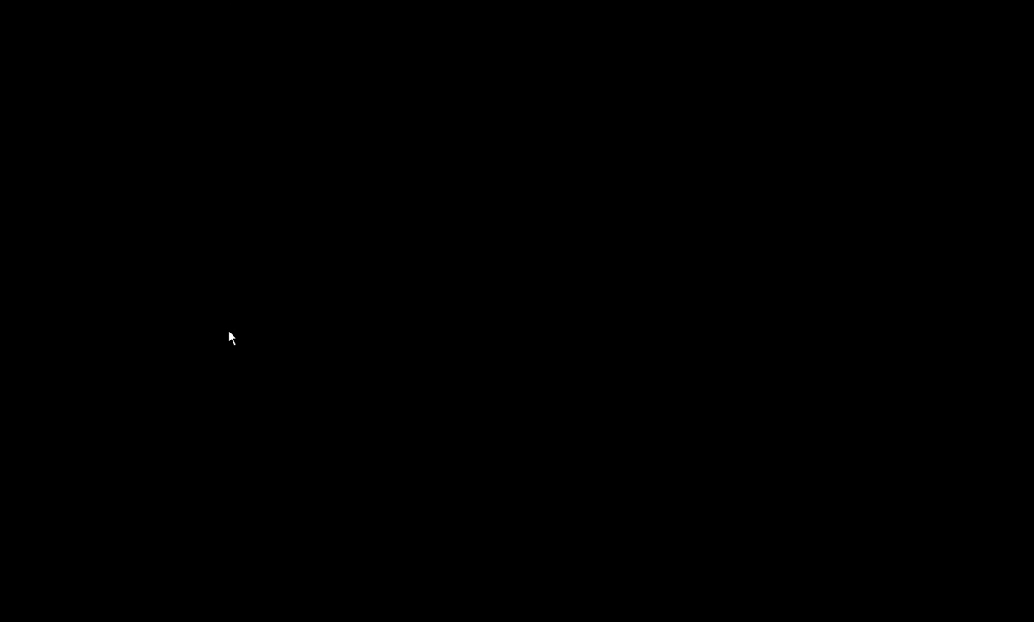
left_click(298, 333)
left_click(701, 187)
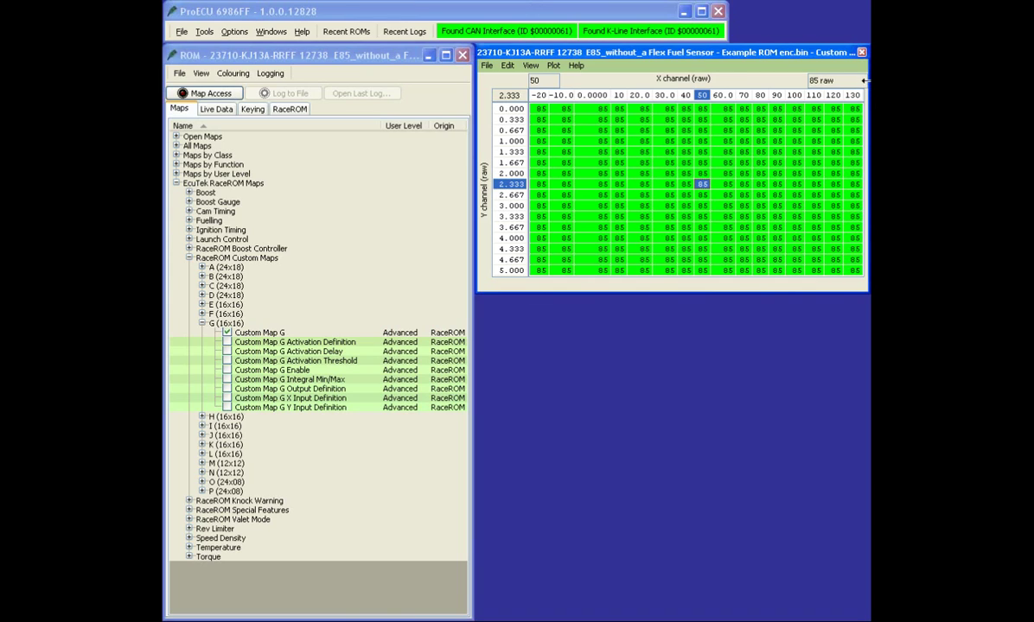
left_click(688, 185)
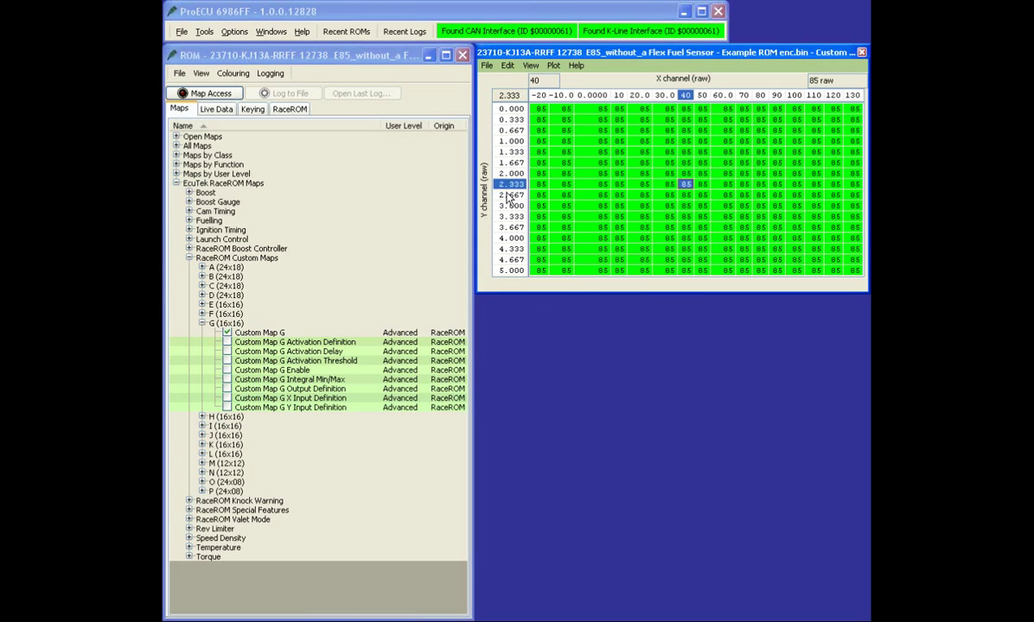
key("Down")
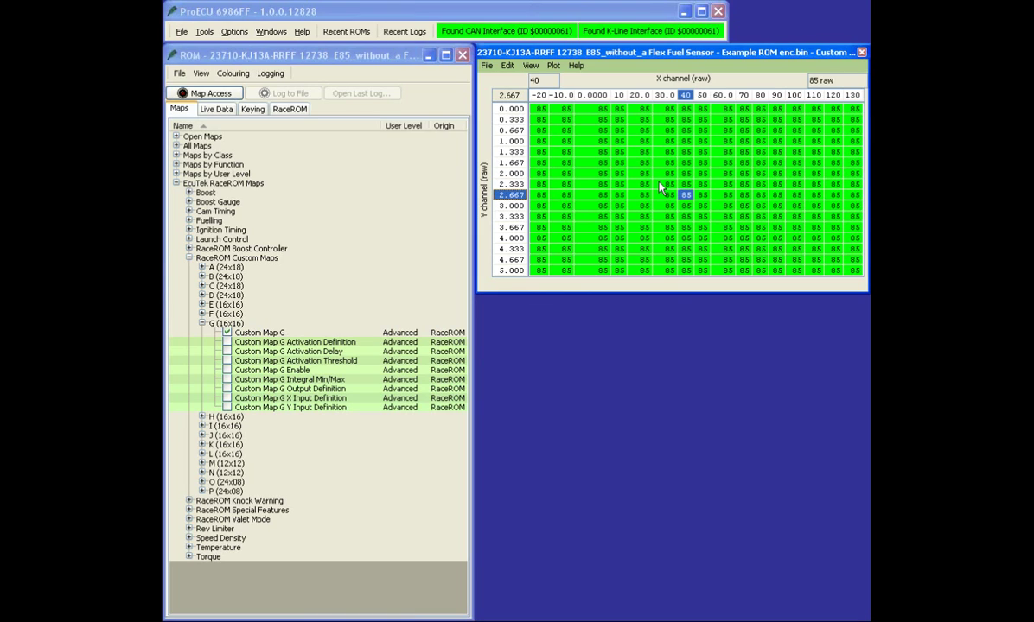
left_click(686, 186)
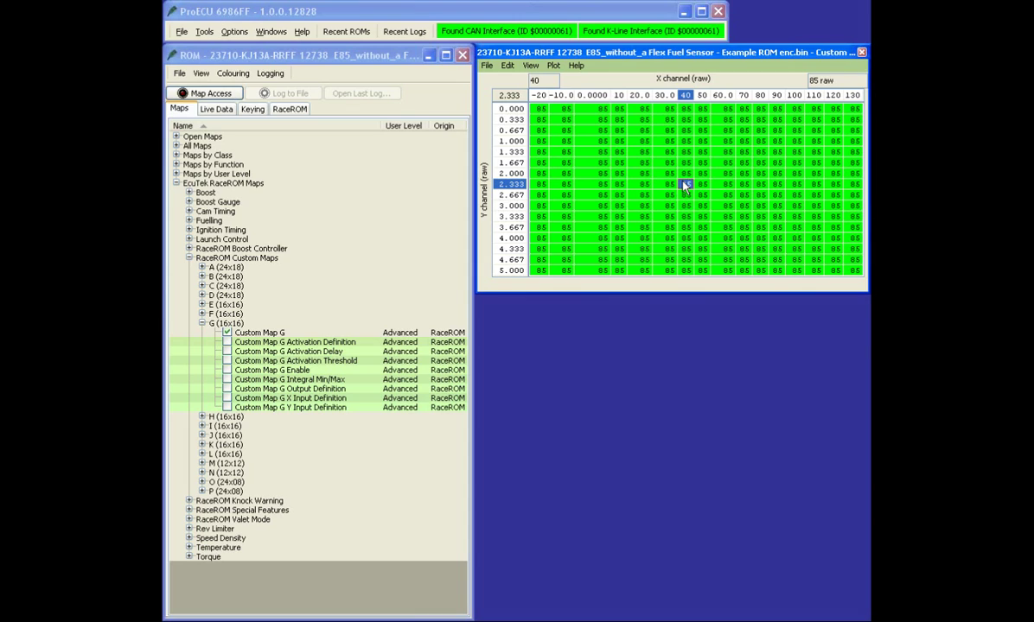
- Check Custom Map G's enable conditions, and its output channel and output function
double_click(229, 371)
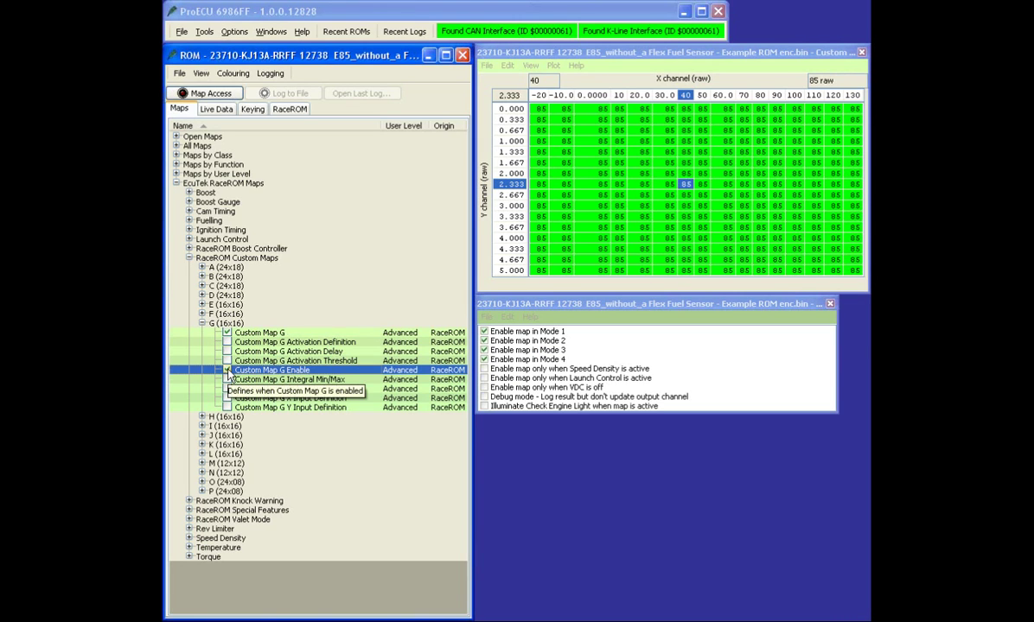
left_click(227, 371)
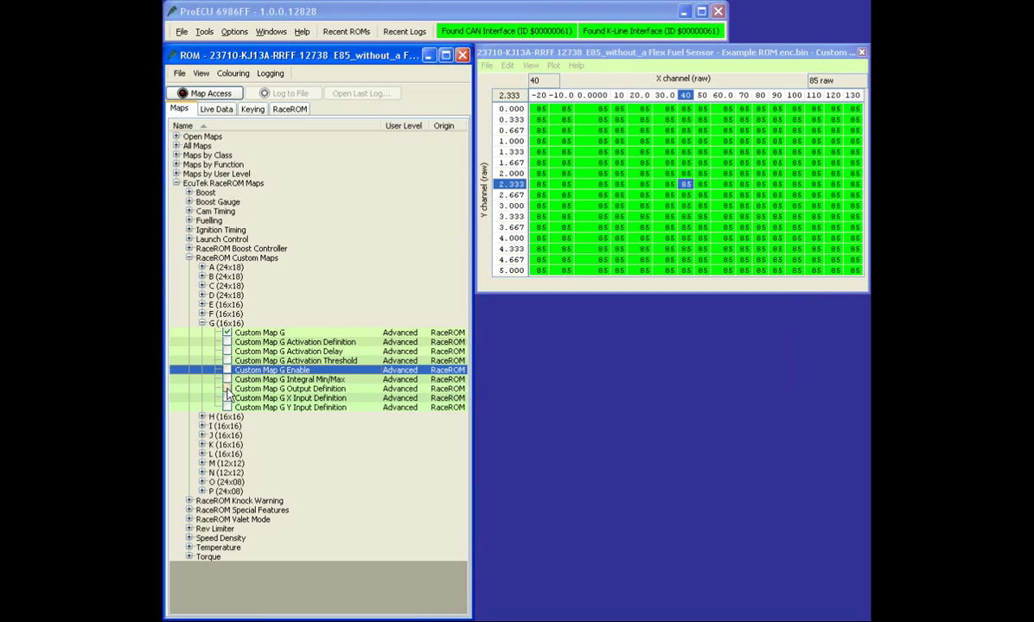
left_click(225, 391)
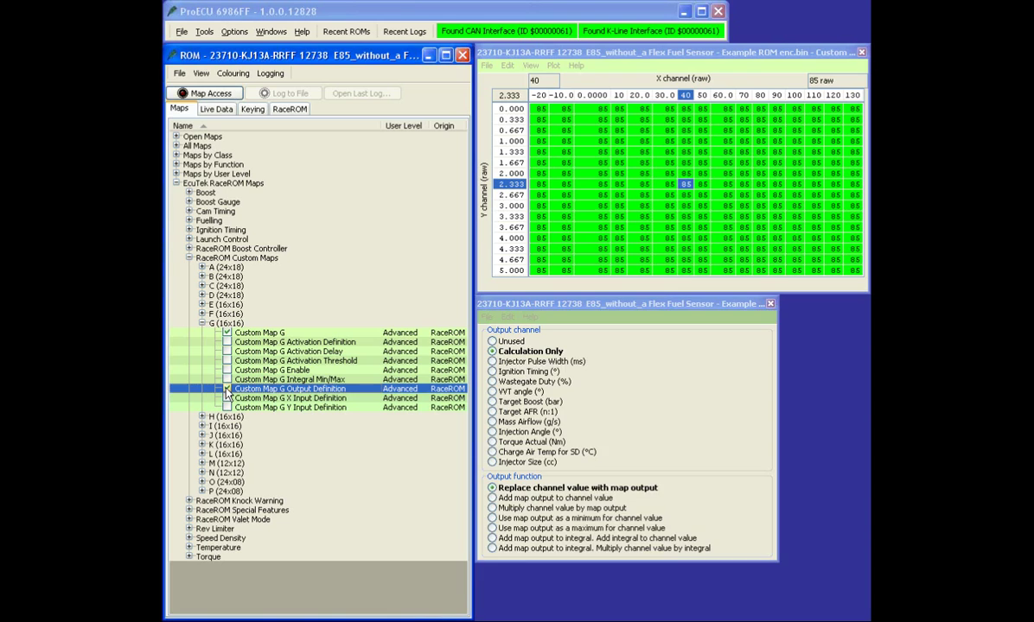
left_click(227, 390)
- Check which input channels drive Custom Map G's X and Y axes
left_click(227, 398)
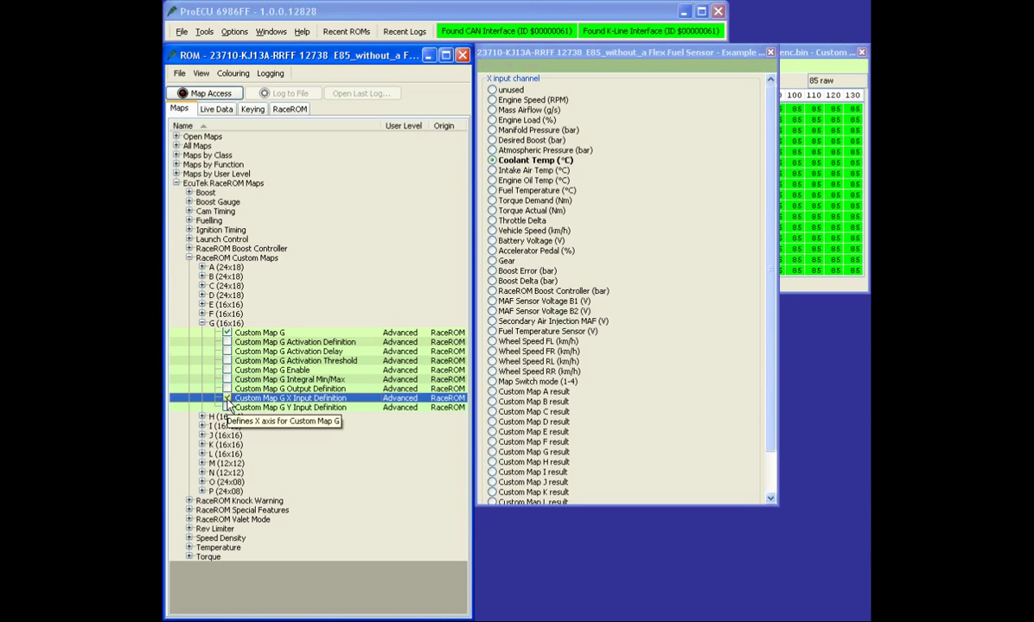
left_click(228, 400)
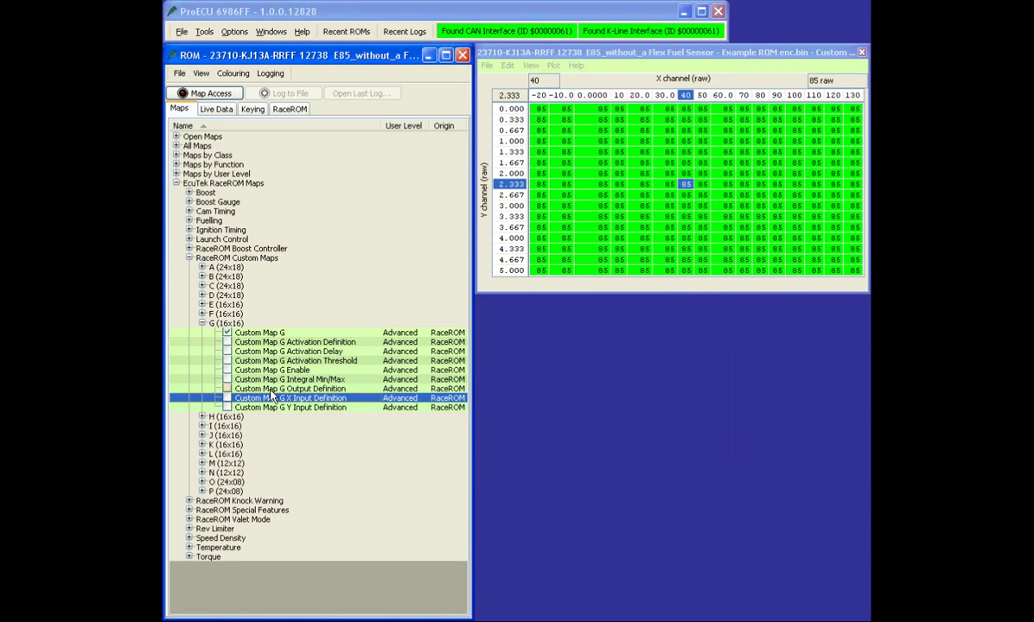
left_click(228, 408)
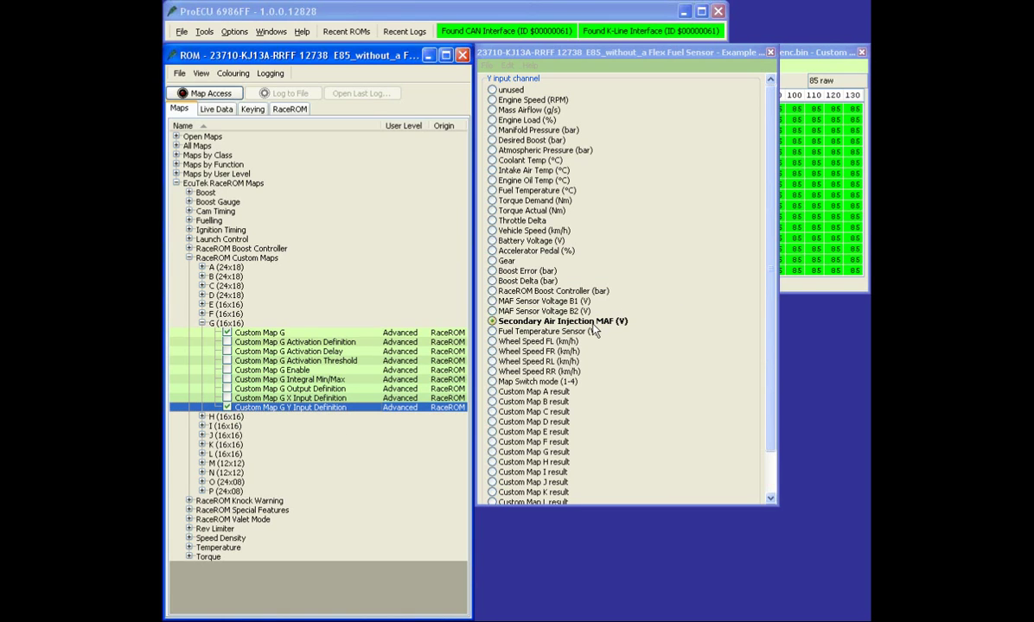
left_click(227, 407)
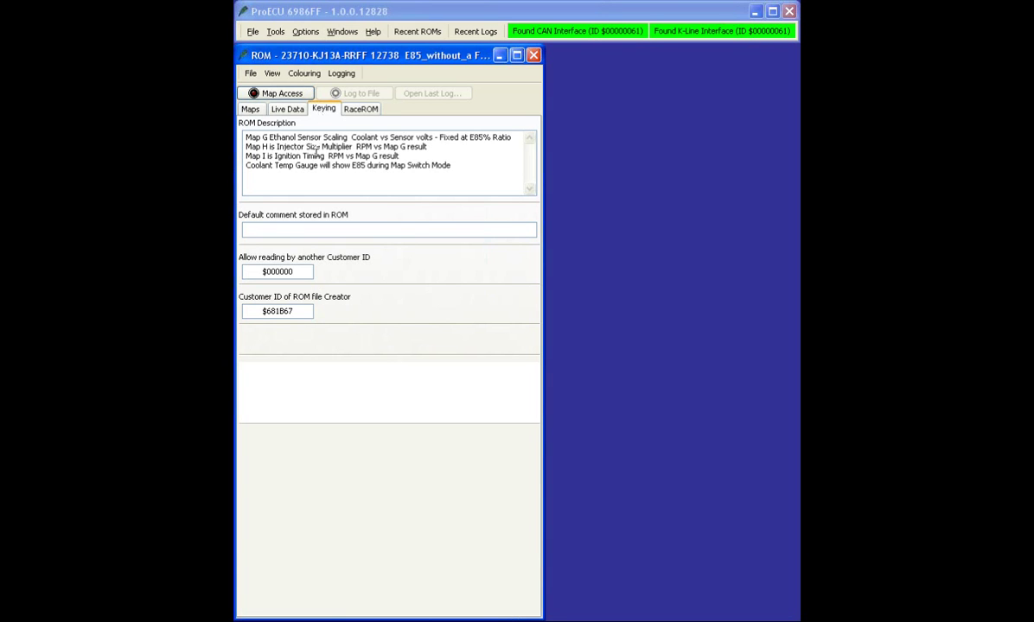
- Open Custom Map H with its output definition, and compare its X 2560 cells at Y 60 and Y 86.67
left_click(254, 112)
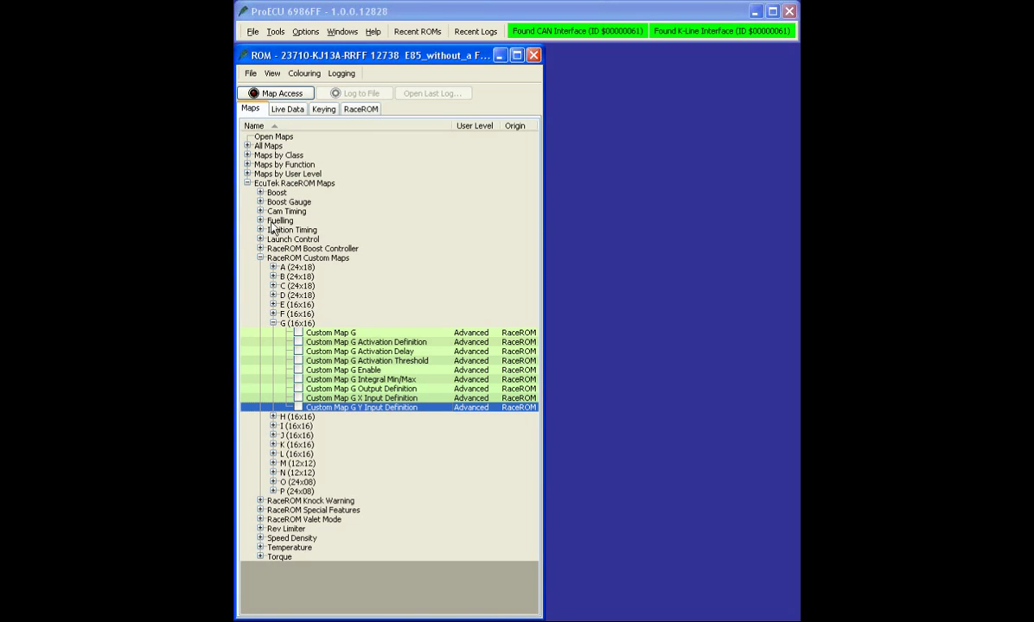
left_click(273, 417)
left_click(298, 426)
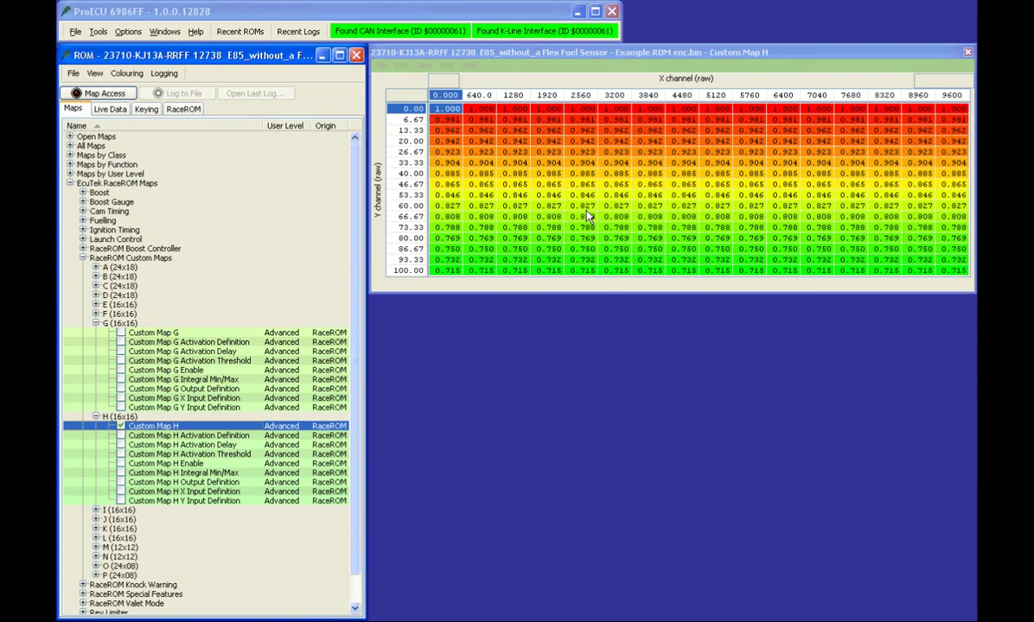
left_click(583, 207)
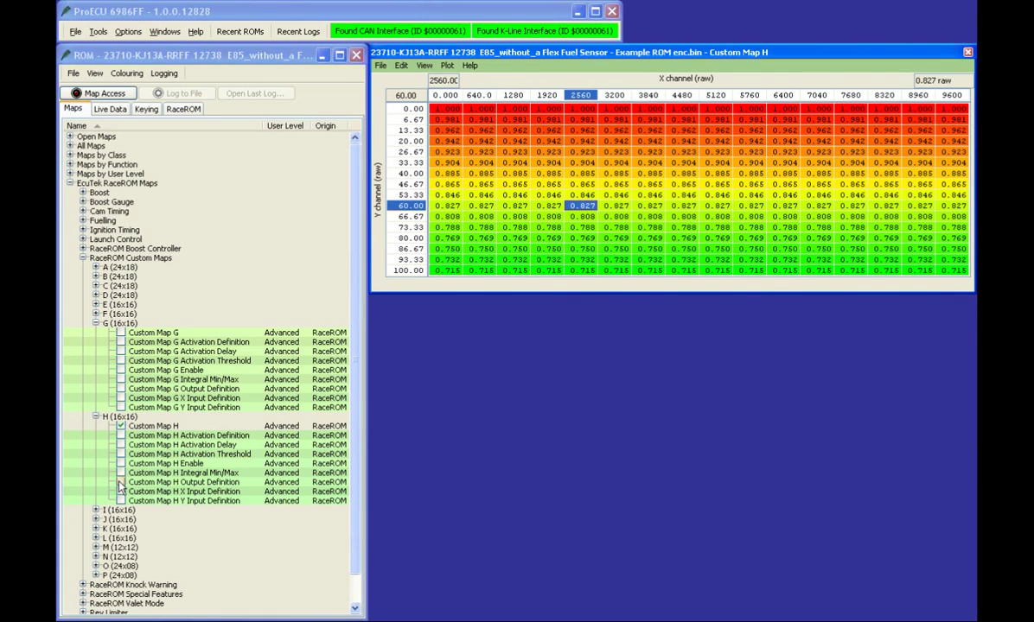
left_click(121, 482)
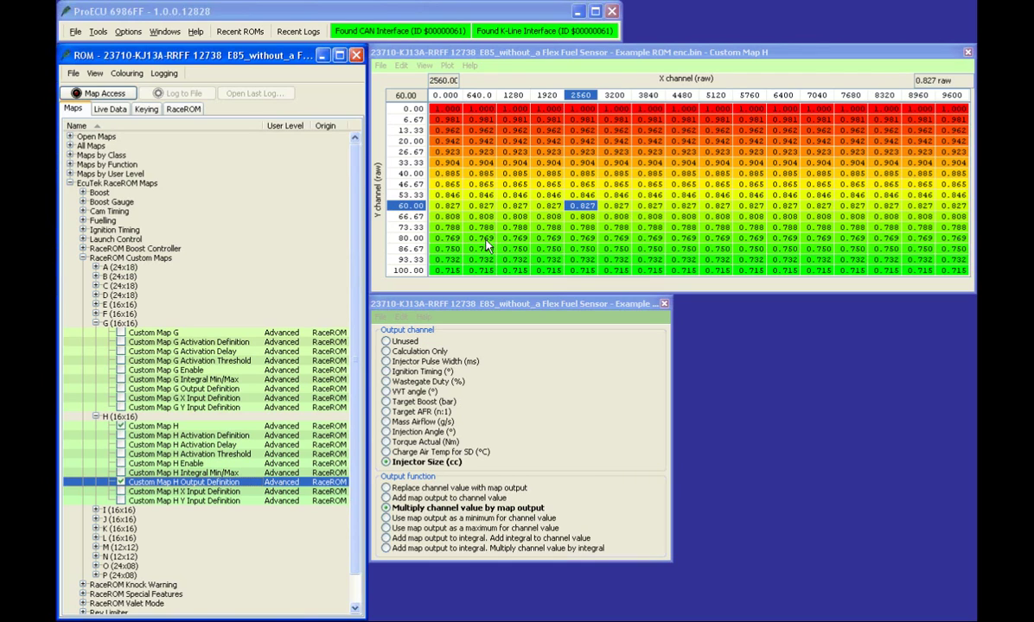
left_click(587, 250)
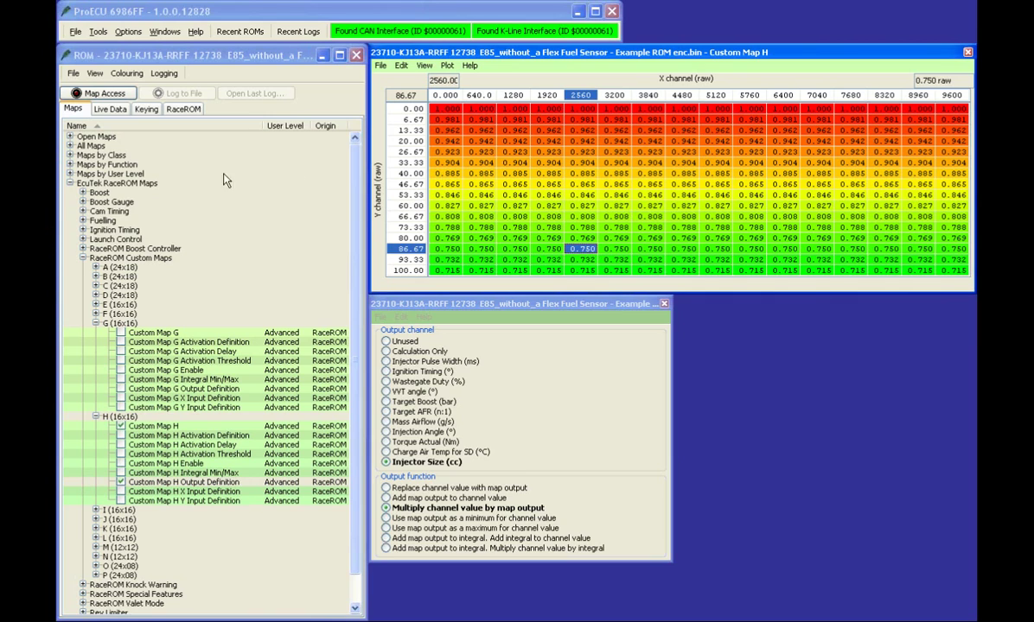
- Expand the full list of live data parameters and locate the Custom Map G Interim and Custom Map G Result entries
left_click(110, 109)
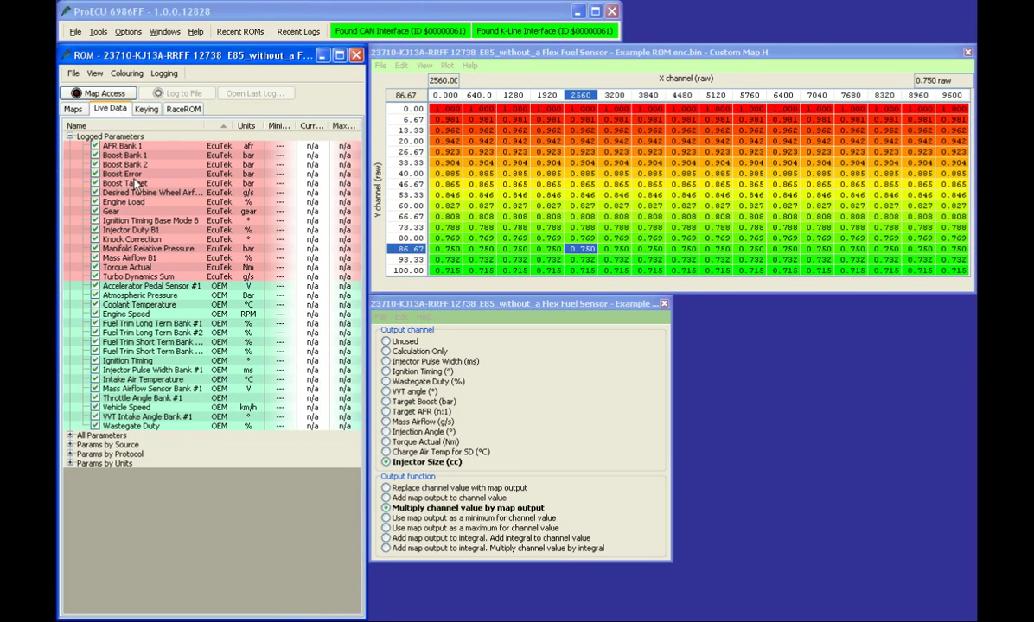
left_click(70, 437)
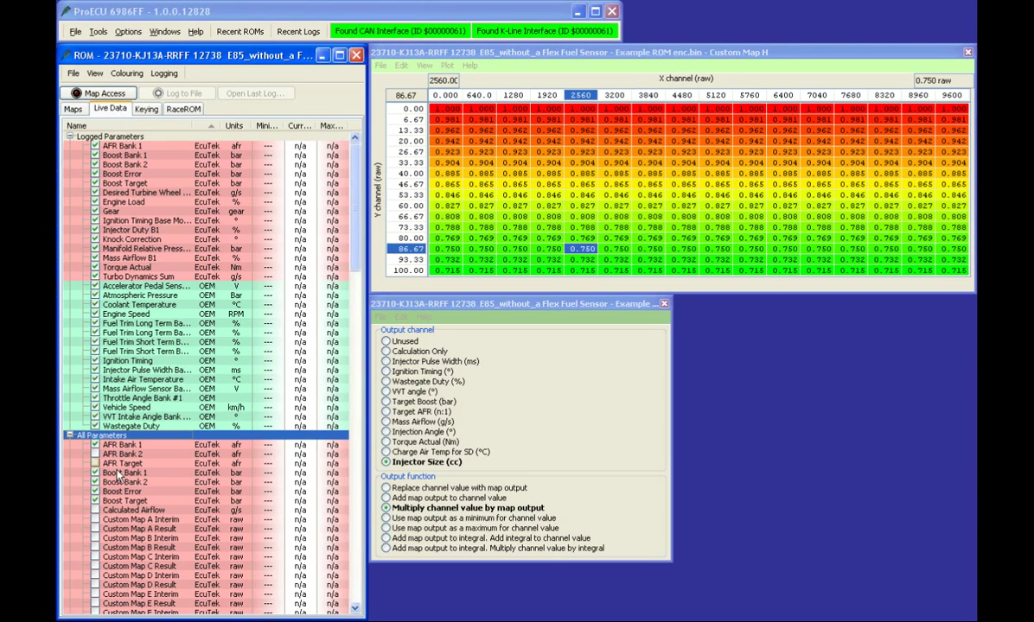
left_click(134, 575)
scroll(160, 467, "down", 6)
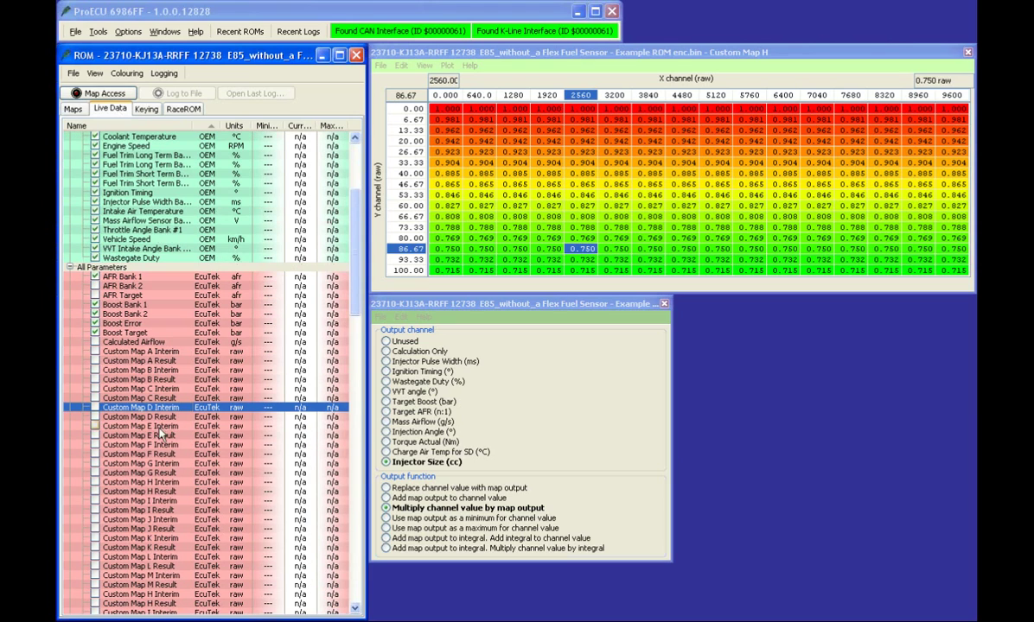
left_click(147, 109)
left_click(109, 109)
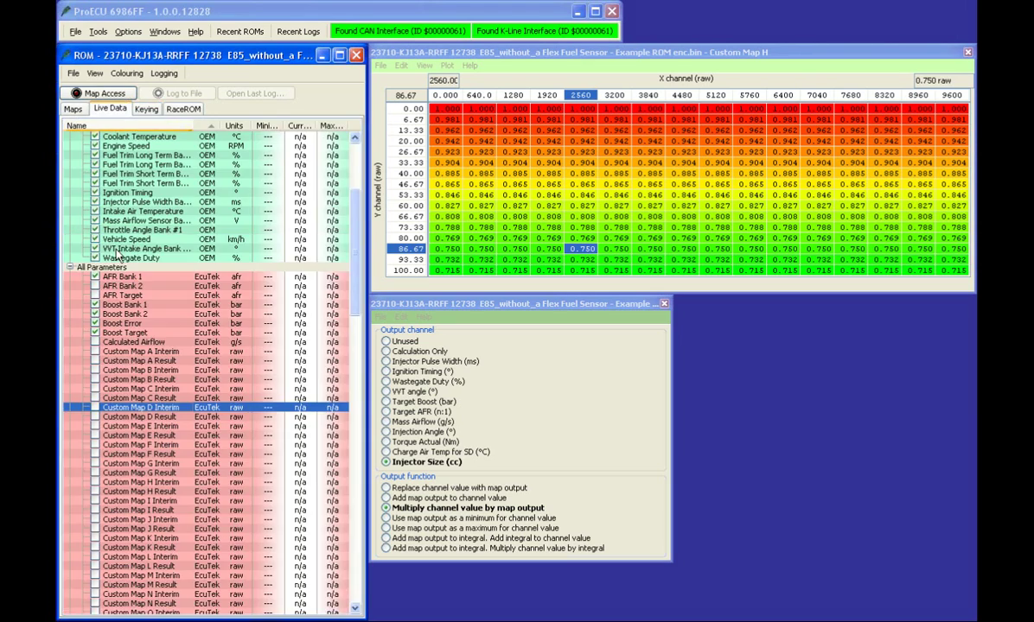
left_click(131, 463)
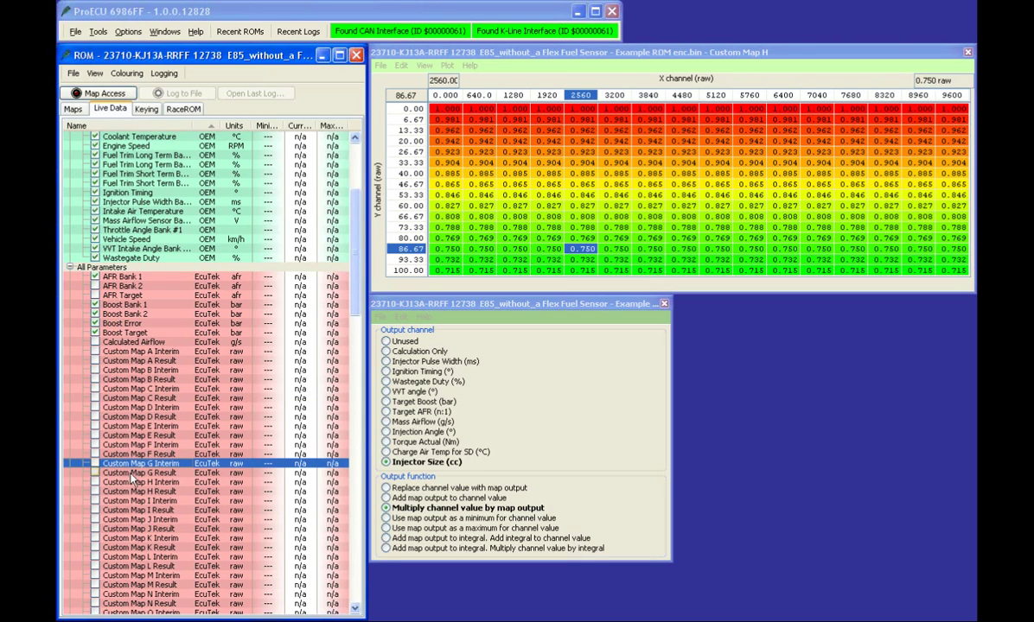
left_click(126, 474)
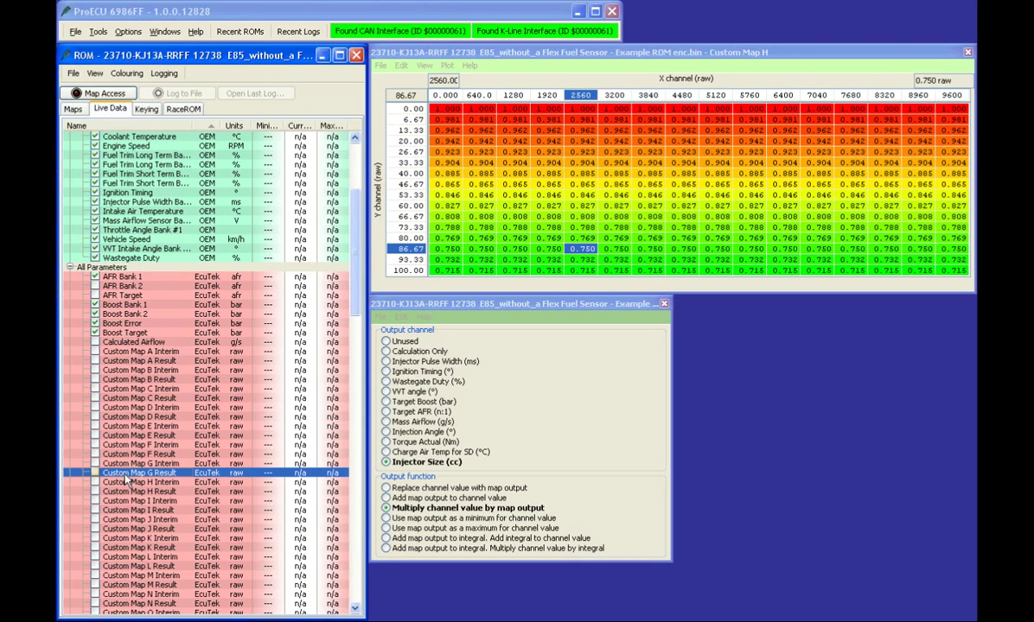